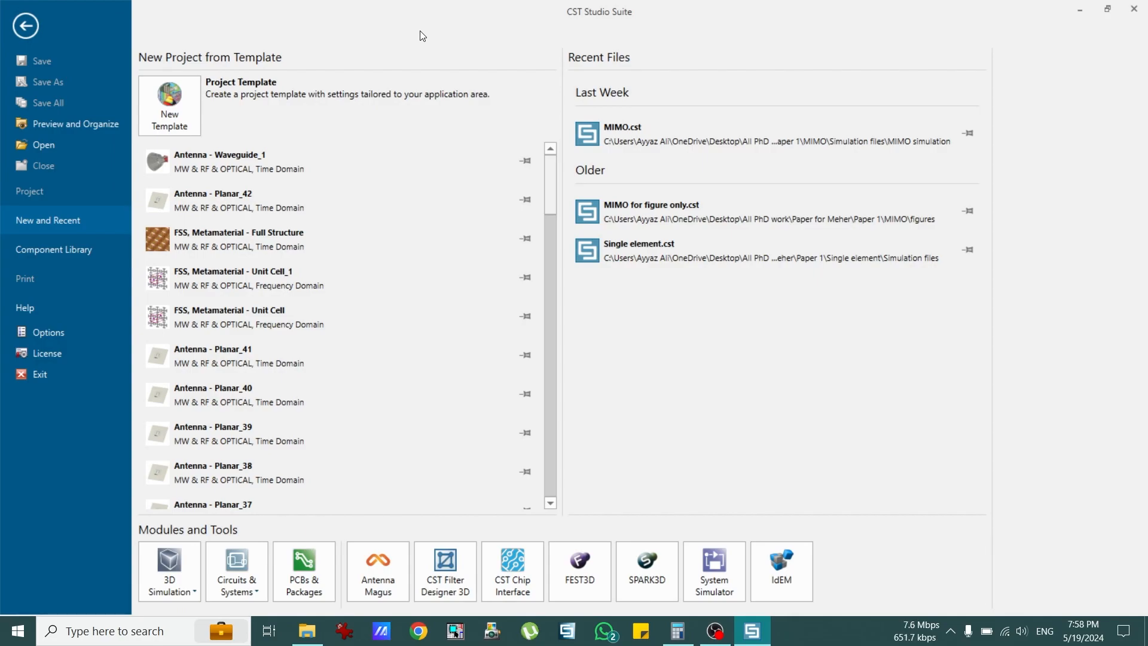
- Start a new project template for Antennas in the Microwaves & RF/Optical application area
mouse_move(147, 131)
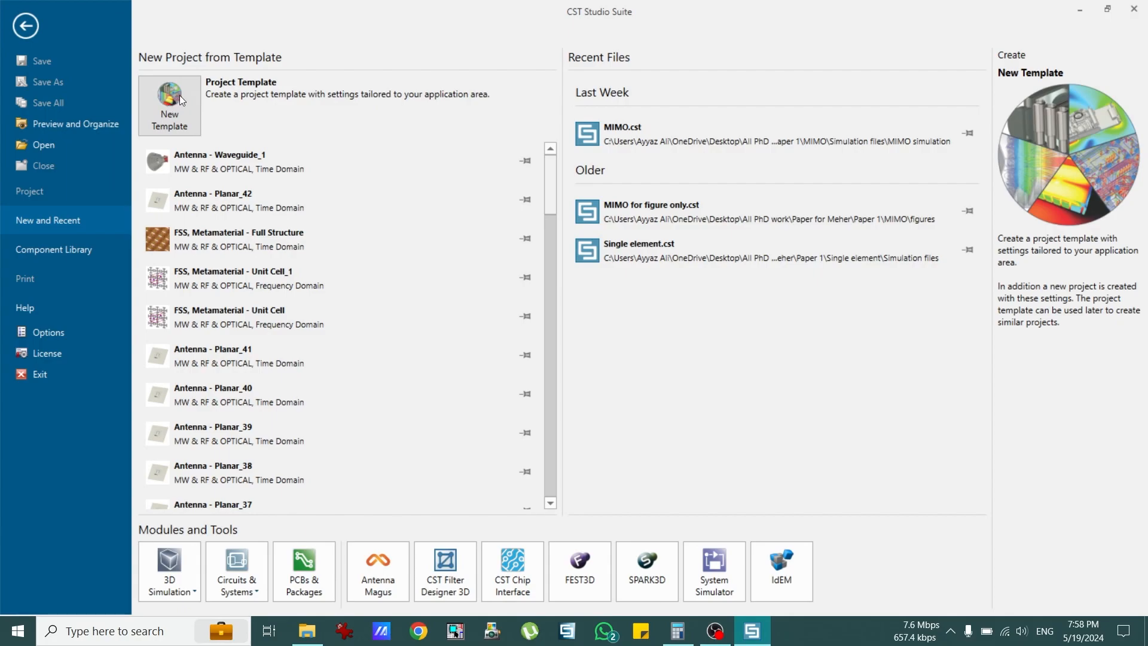
click(167, 108)
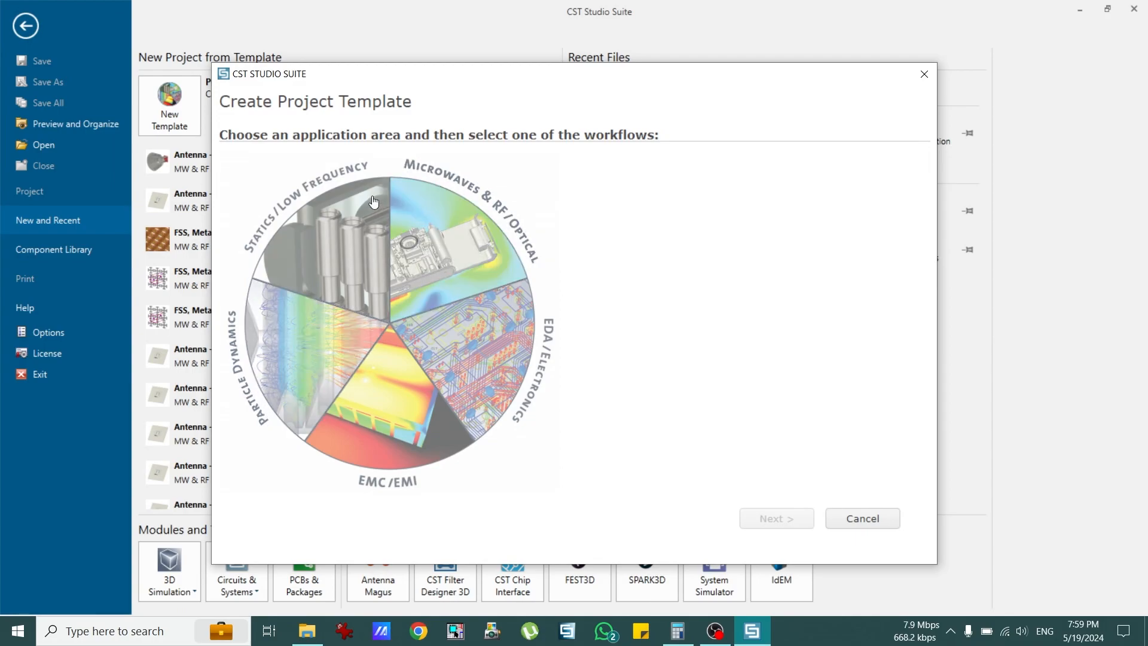
click(437, 252)
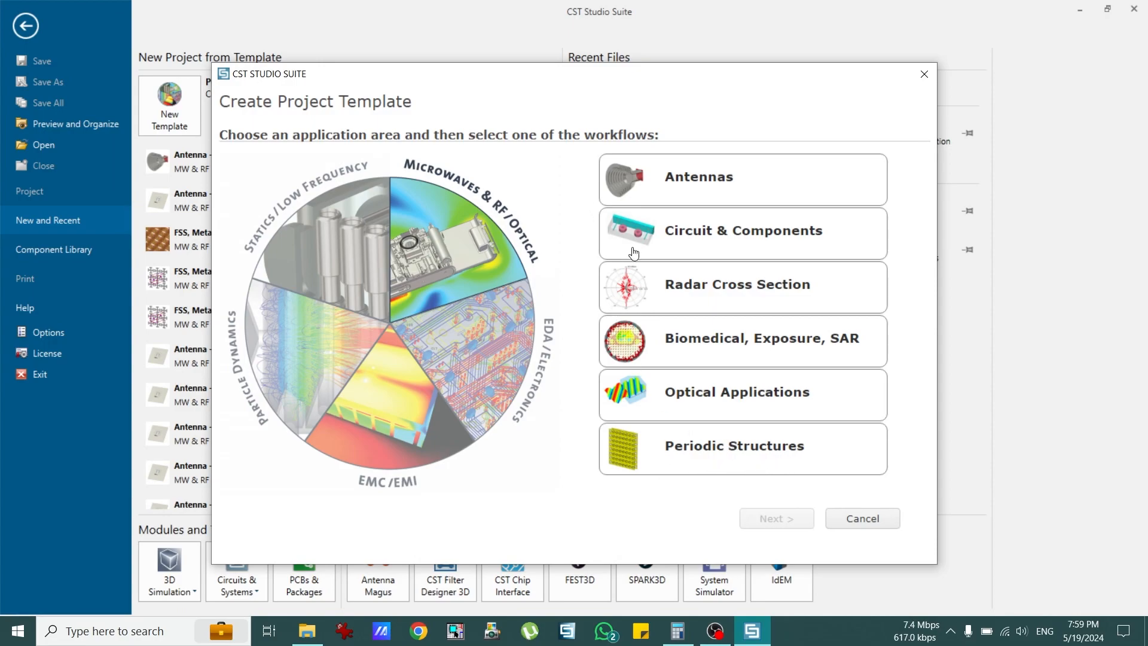
click(688, 192)
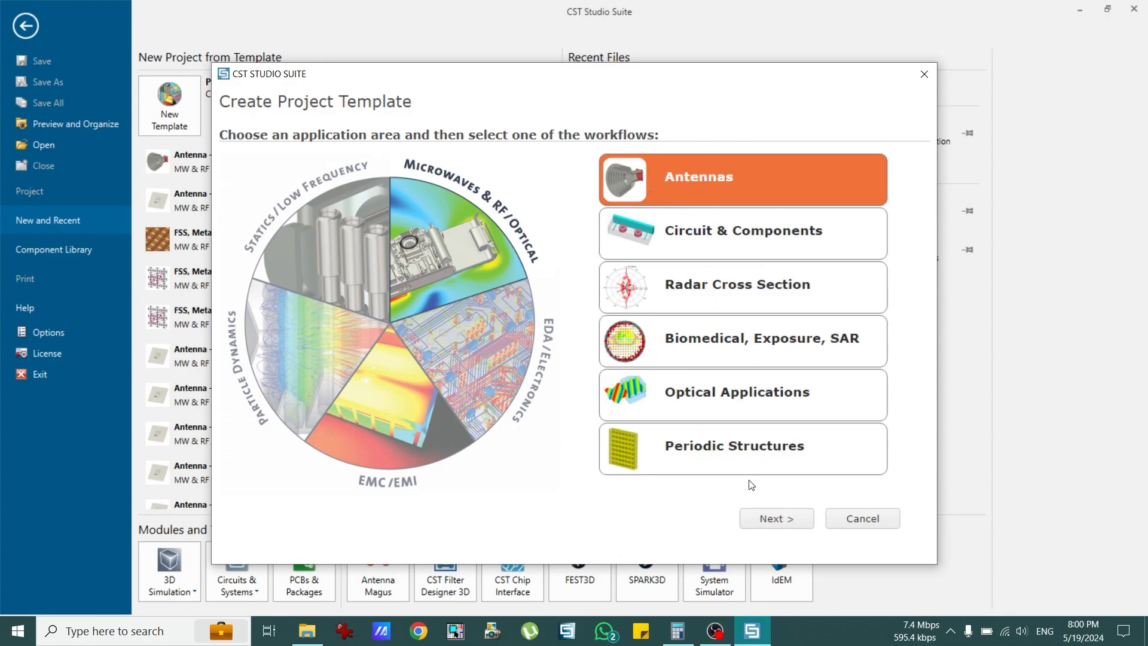
click(775, 518)
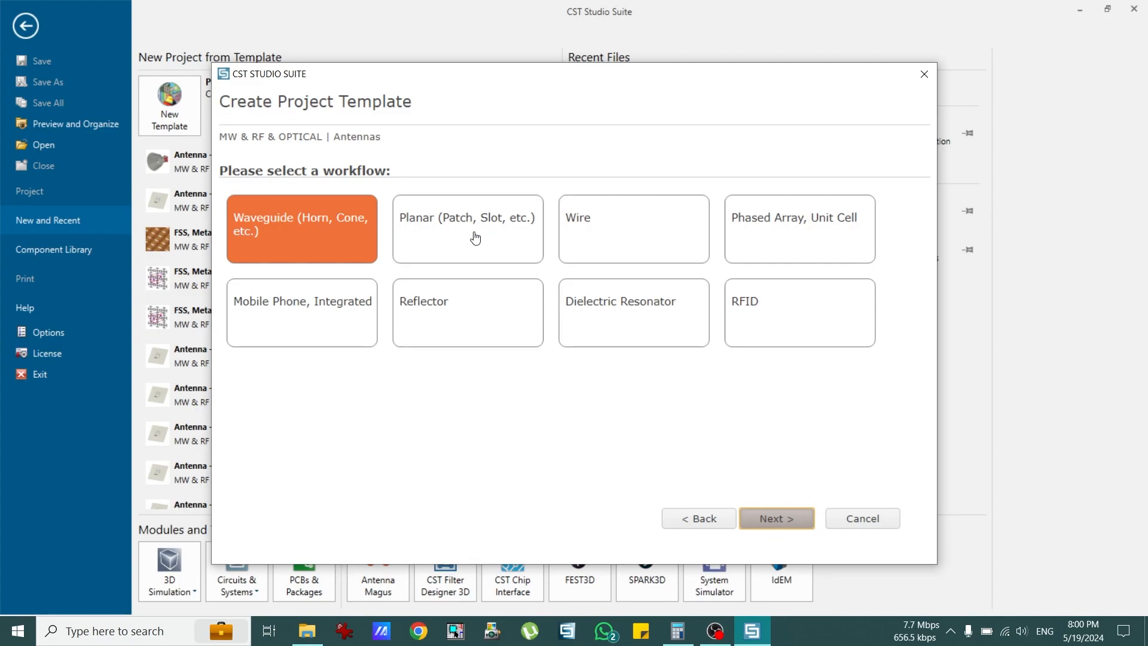
- Choose the Planar (Patch, Slot, etc.) workflow for the antenna template
click(613, 249)
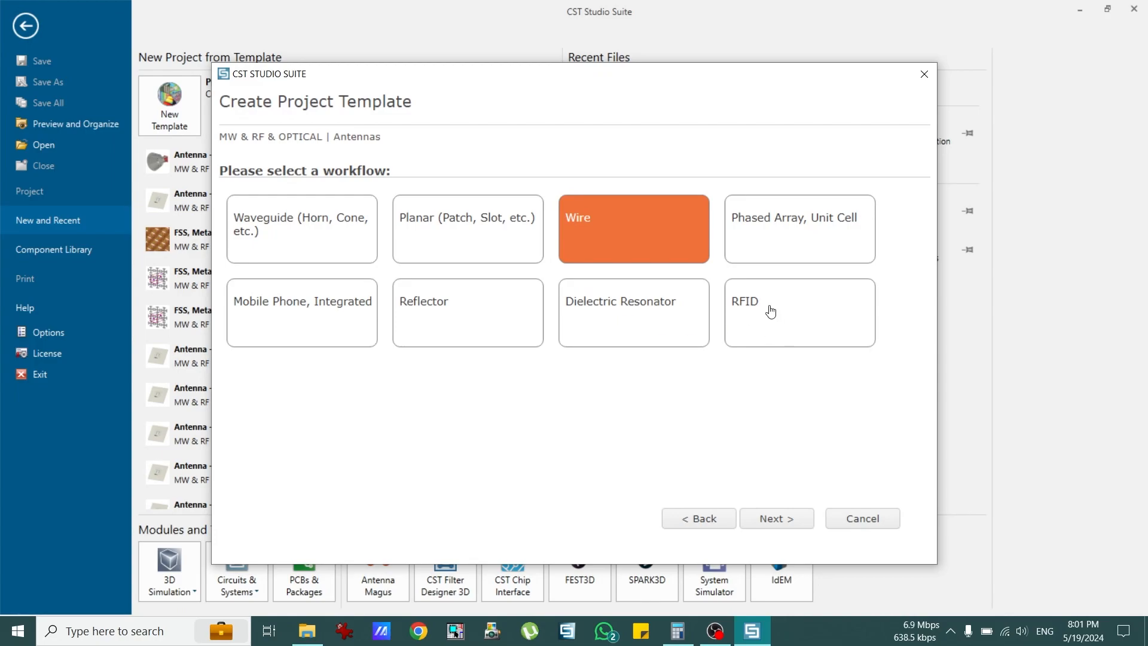
click(526, 257)
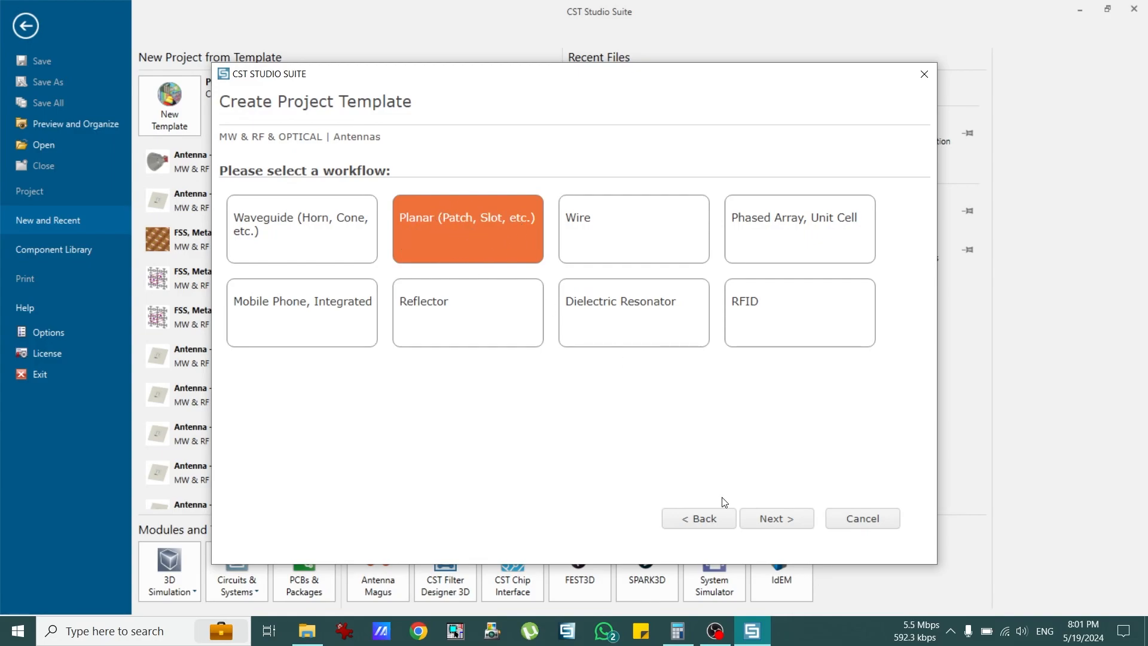
click(776, 518)
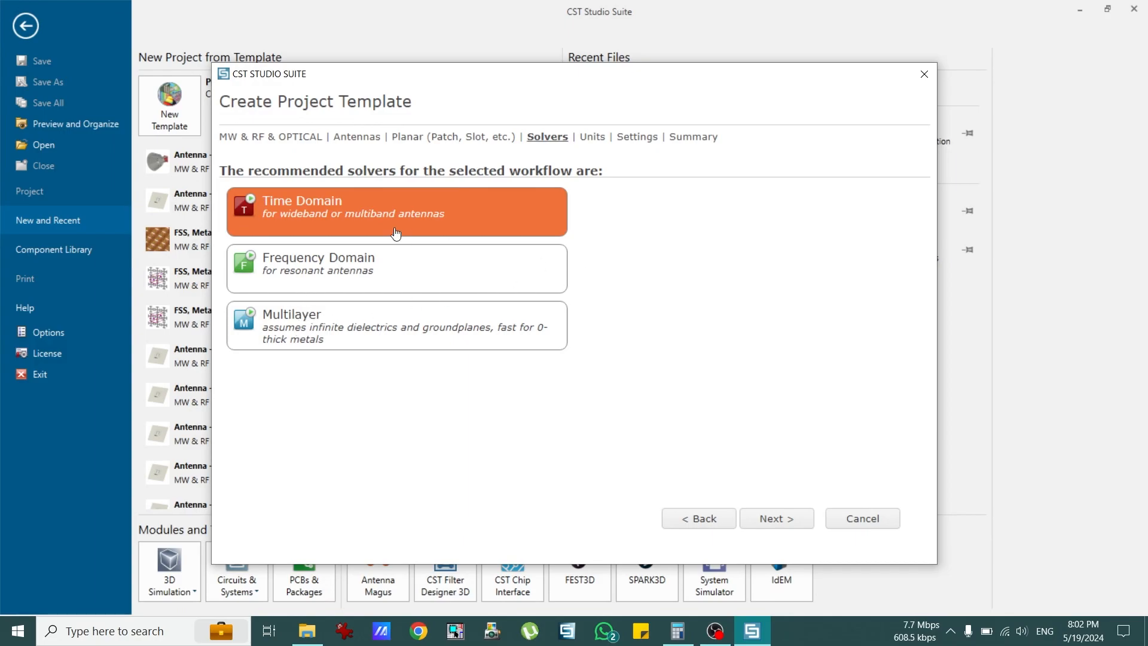
- Accept the Time Domain solver and the default units of mm, GHz, ns and Kelvin
click(774, 518)
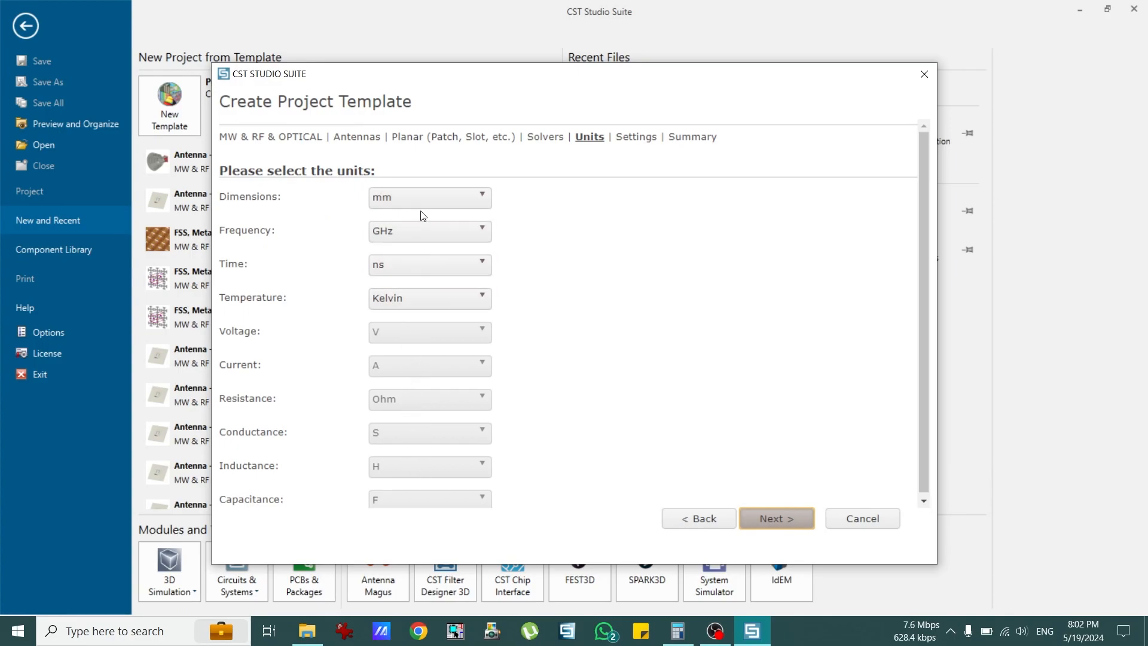
scroll(576, 277, down, 1)
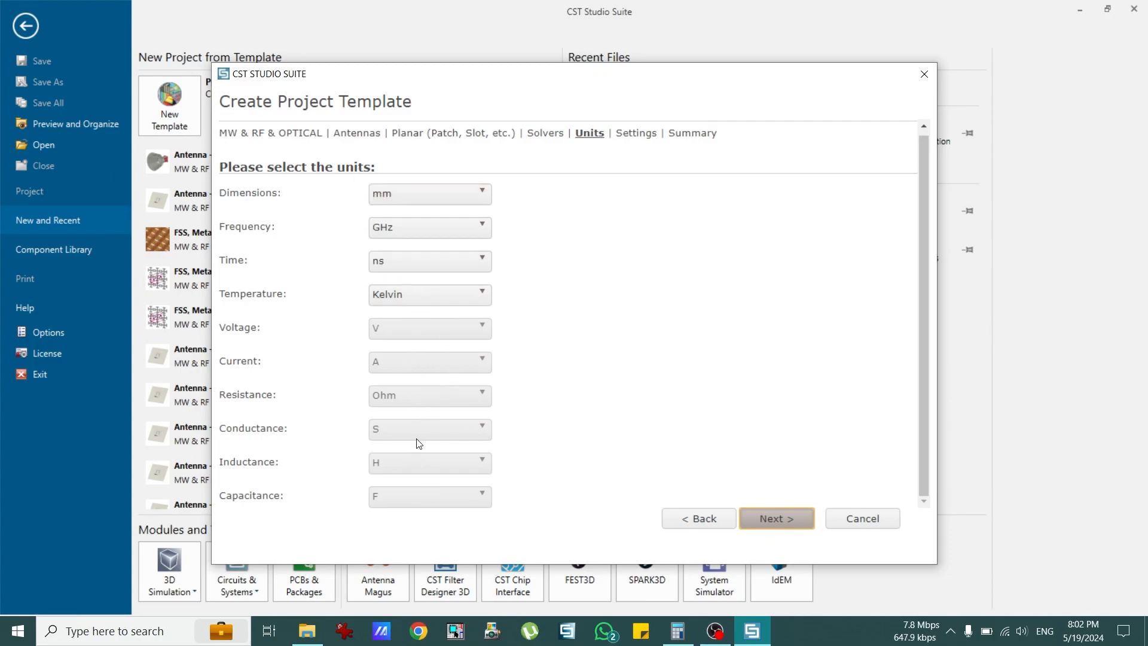
click(781, 517)
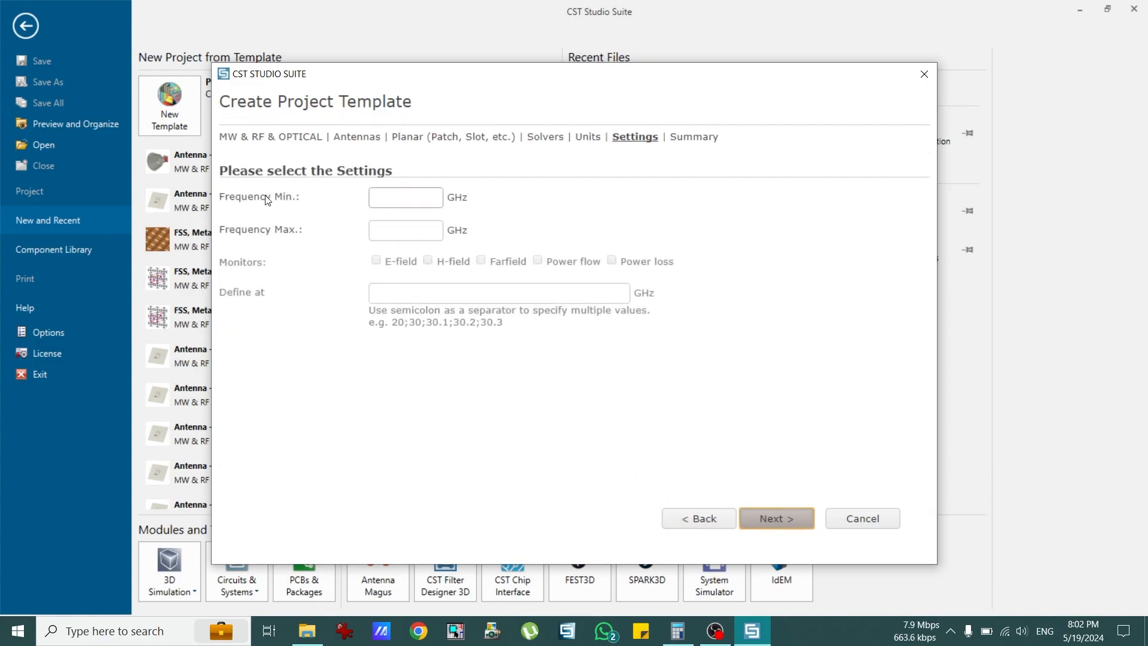
- Set the template's frequency range to a minimum of 1 GHz and a maximum of 2 GHz
click(396, 209)
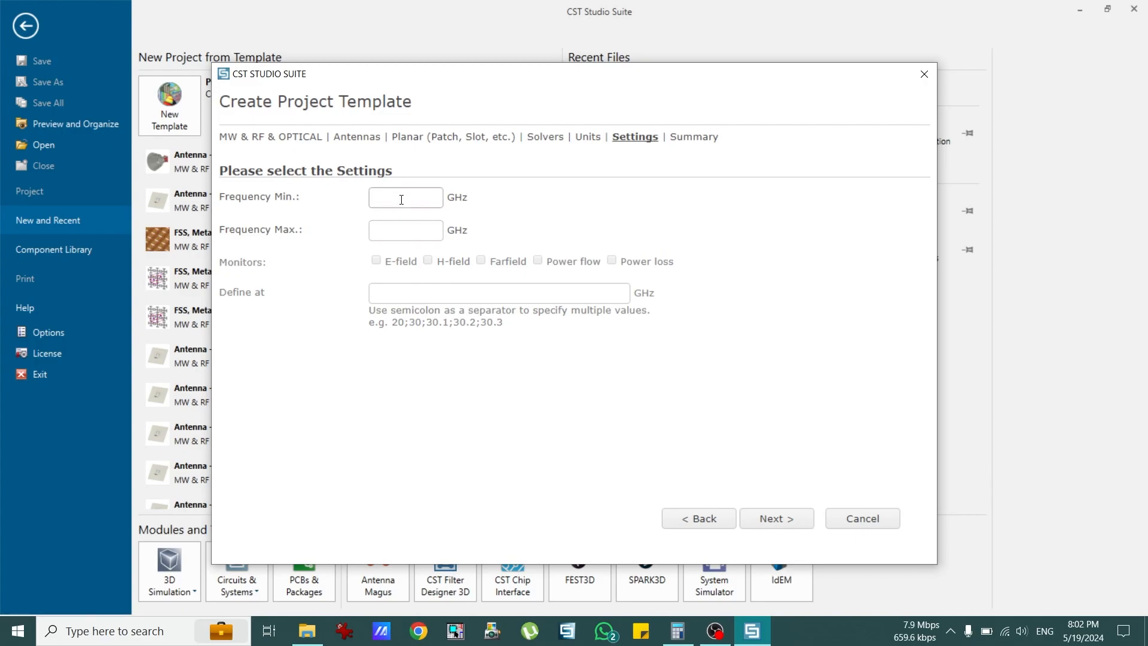
text(1)
key(Tab)
text(2)
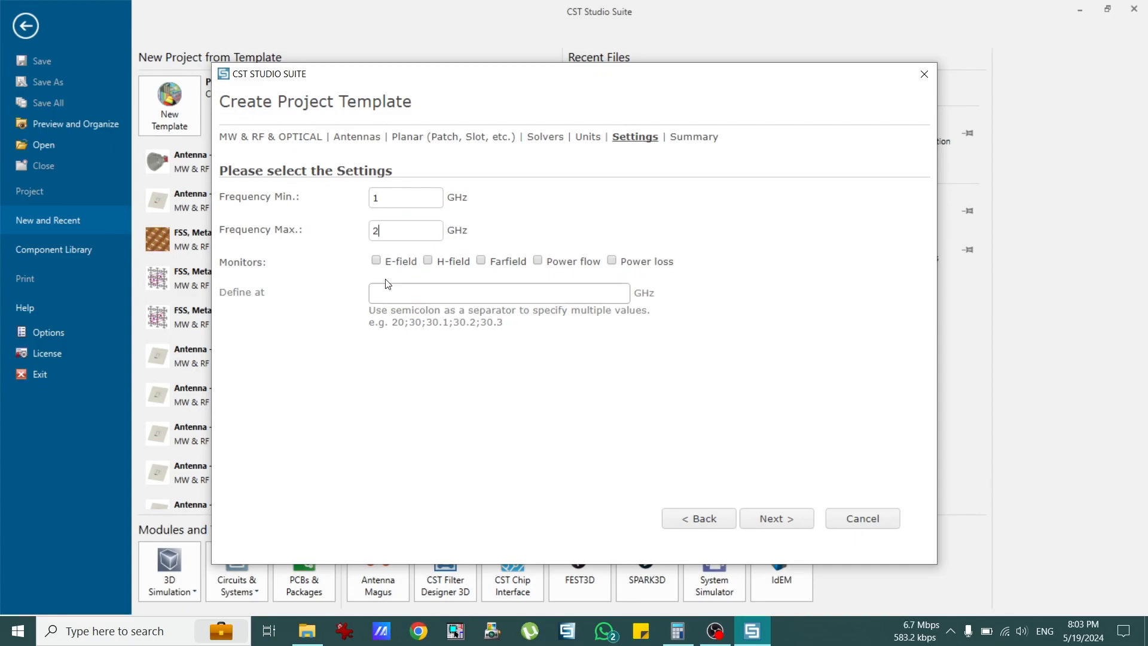
- Enable only the Farfield monitor, defined at 1;1.5;2 GHz, leaving the E-field and H-field monitors off
click(376, 261)
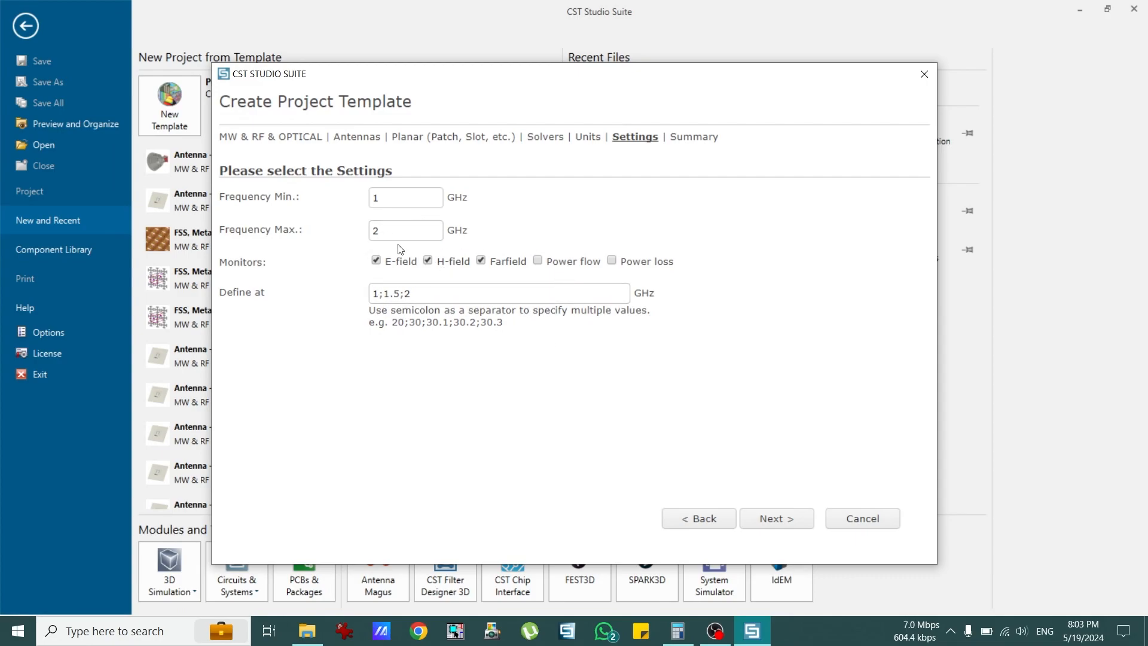
click(481, 261)
click(384, 262)
click(428, 263)
click(482, 261)
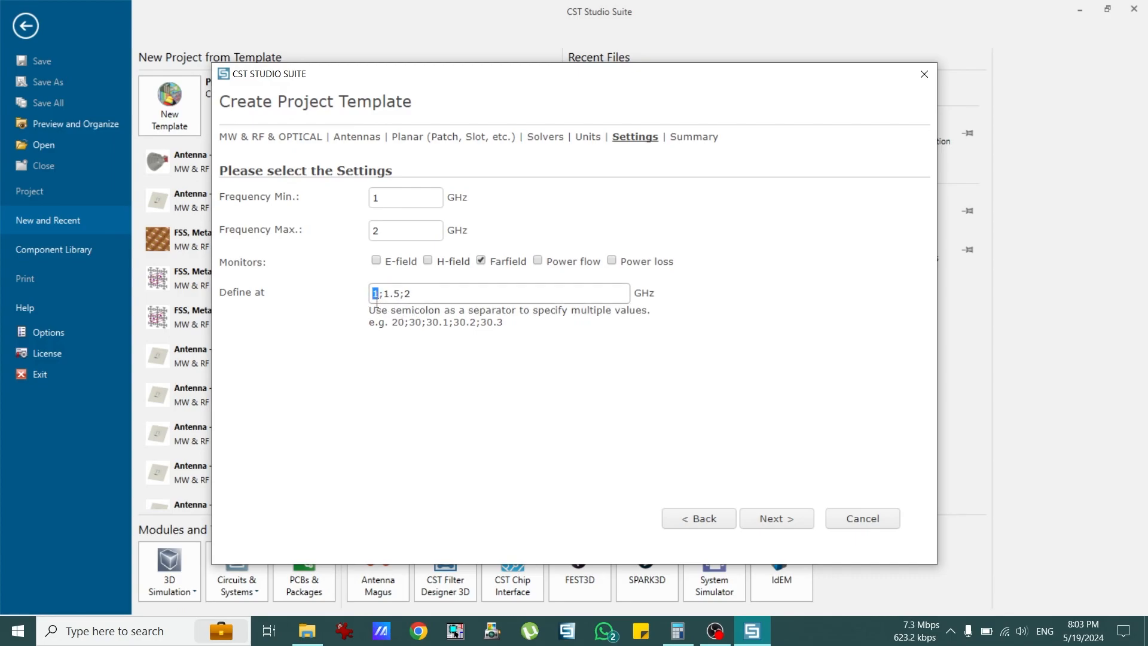
double_click(410, 299)
double_click(388, 293)
click(411, 301)
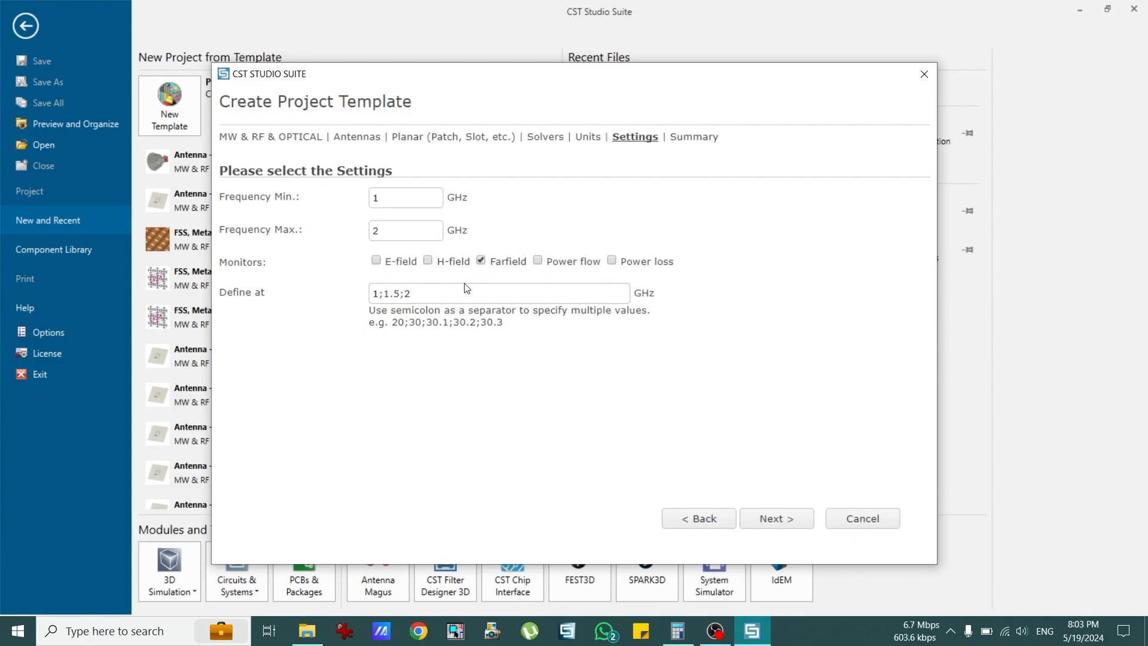
double_click(370, 295)
click(397, 295)
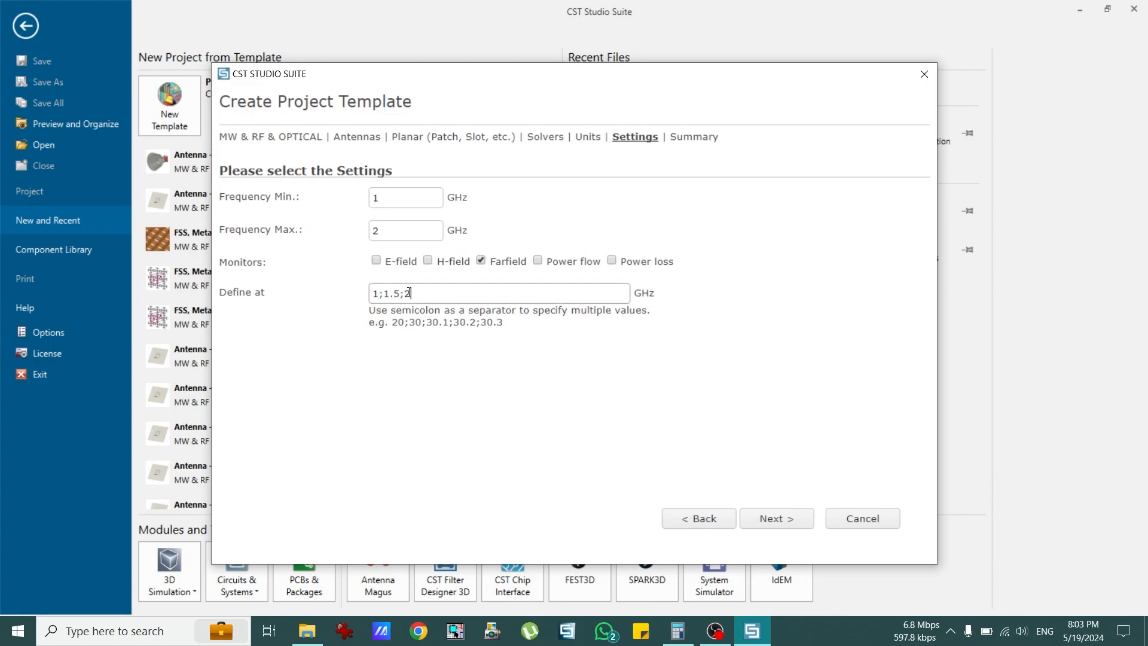
click(448, 348)
- Review the template summary and create the project, keeping the suggested template name
click(777, 519)
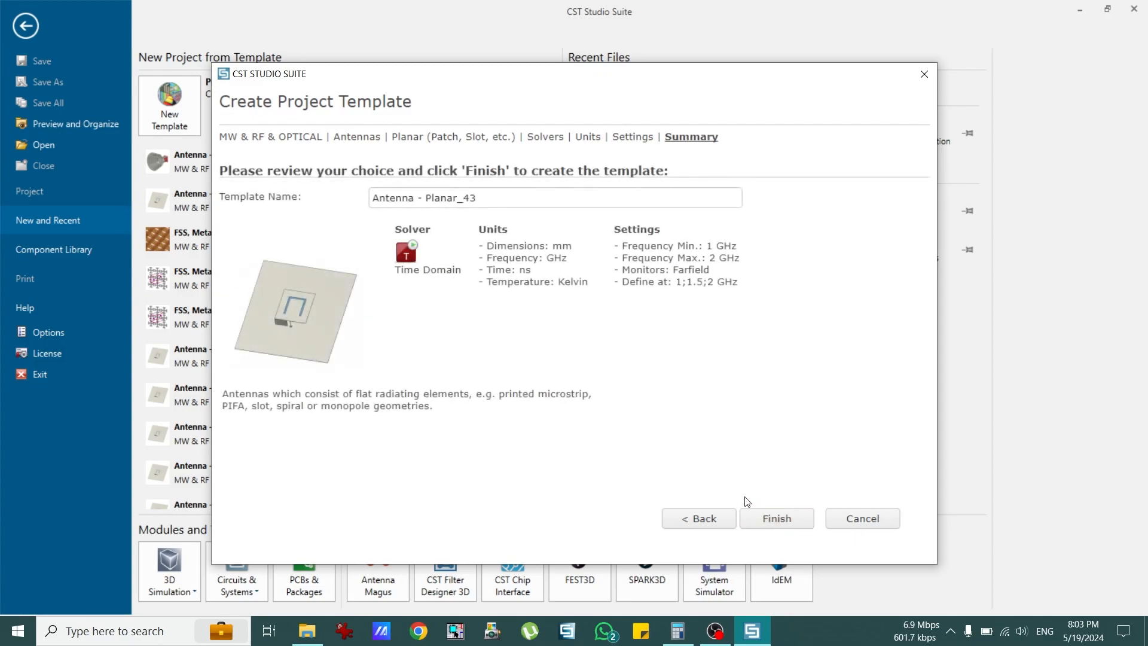
drag(503, 201, 336, 199)
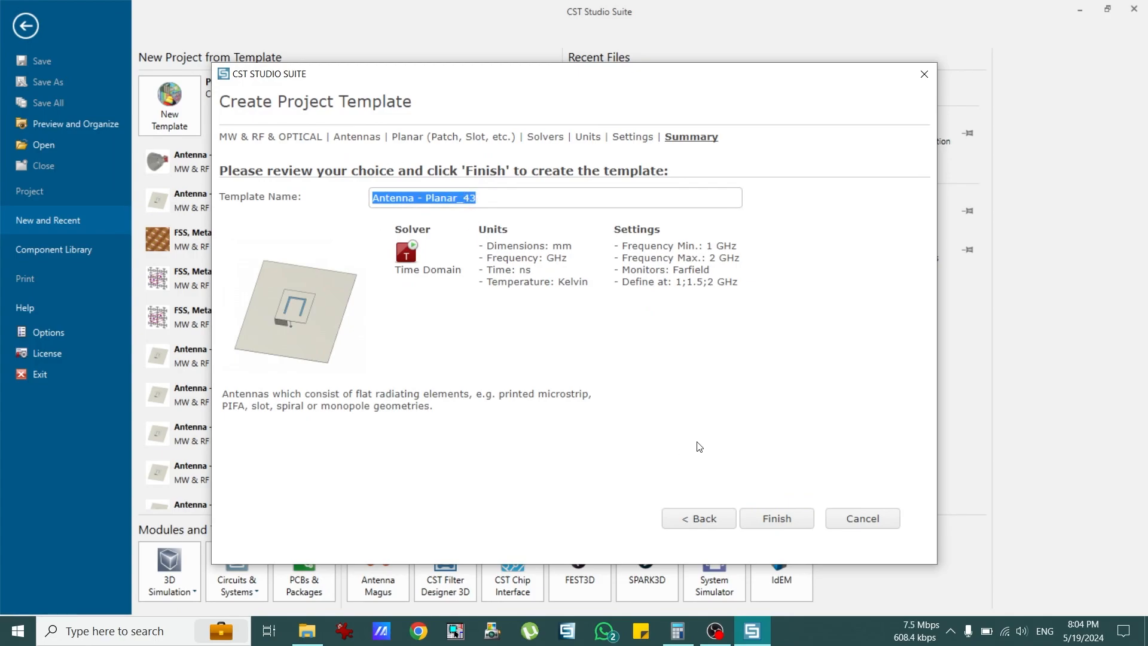
click(764, 516)
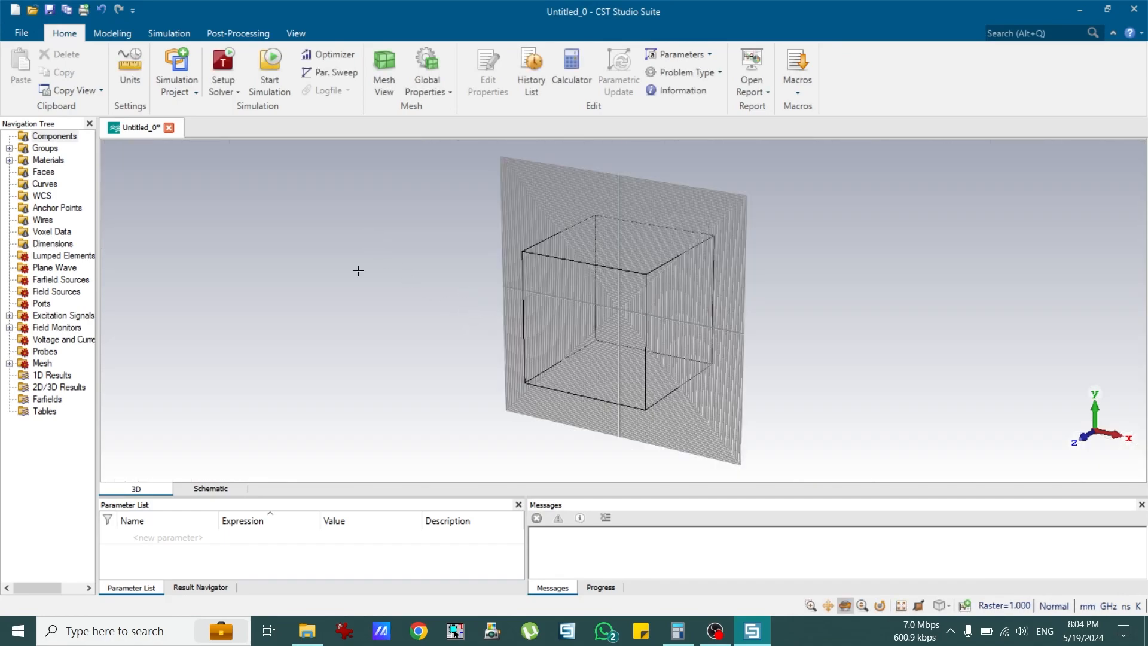
- Widen the navigation tree to fit its full entry names and enlarge the 3D view of the empty working plane
drag(102, 163, 146, 190)
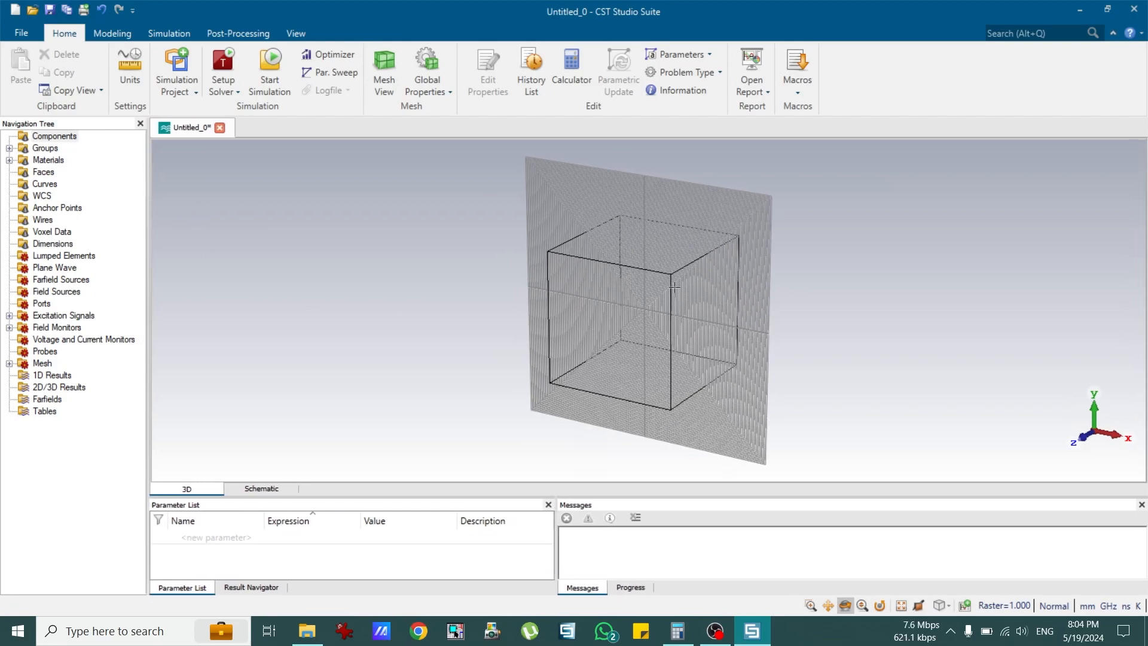
scroll(644, 285, up, 2)
scroll(579, 260, down, 2)
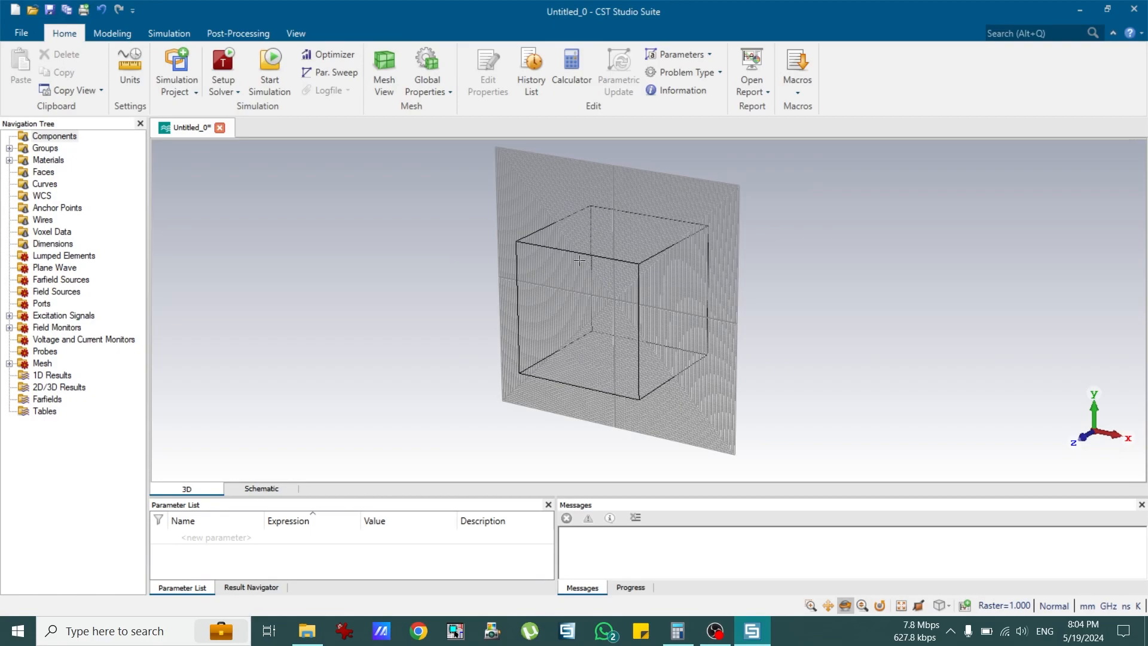
scroll(579, 261, up, 2)
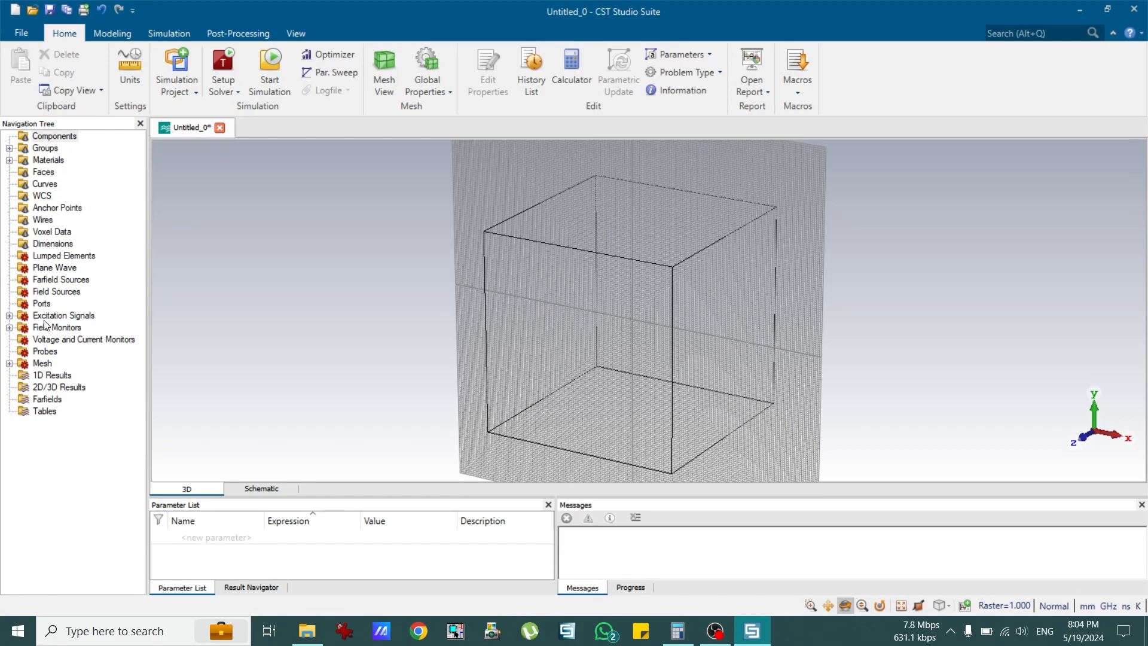
- Examine the command sets for modeling, simulation, post-processing and view control, ending on the Home commands
click(30, 33)
key(Escape)
click(113, 34)
click(168, 31)
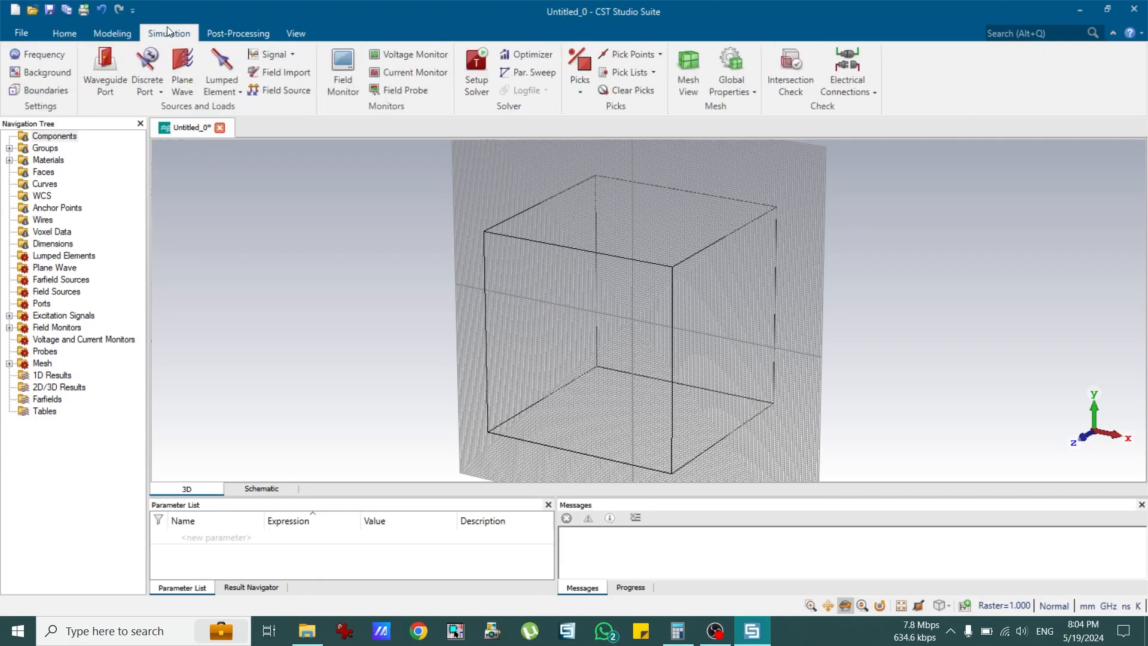
click(234, 31)
click(294, 34)
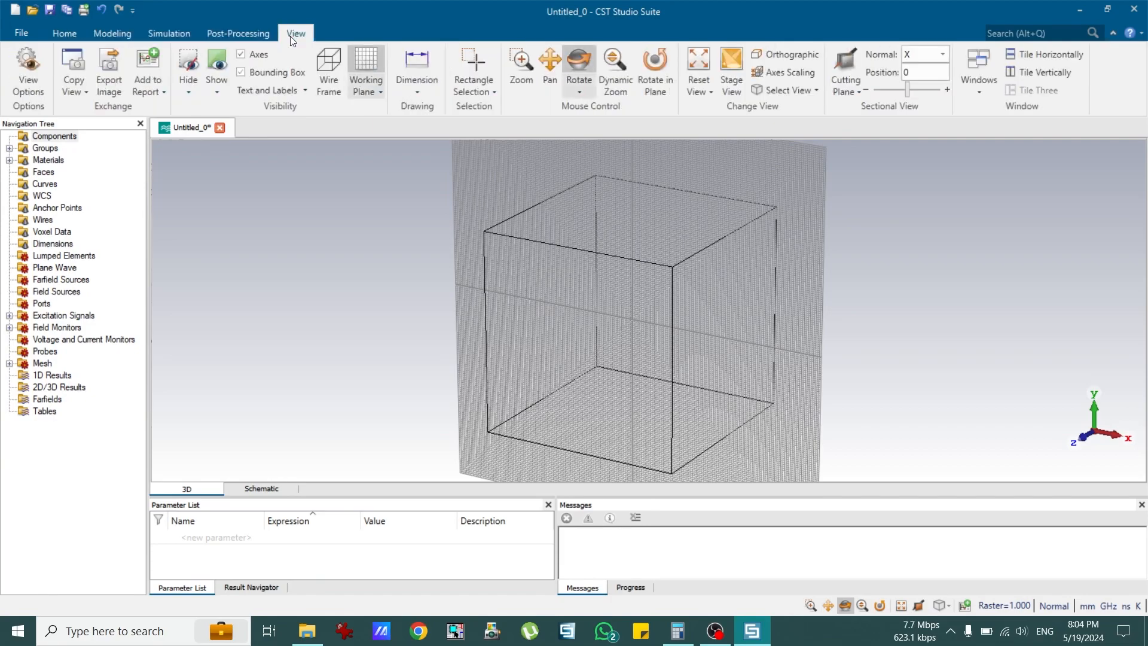
click(67, 34)
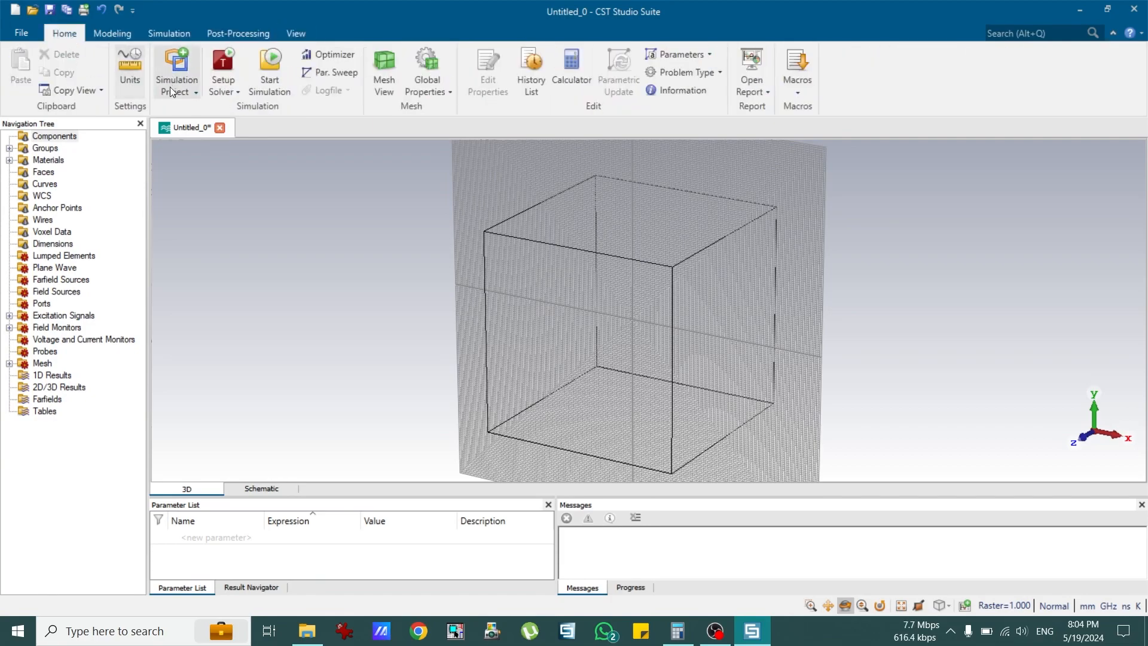
click(112, 35)
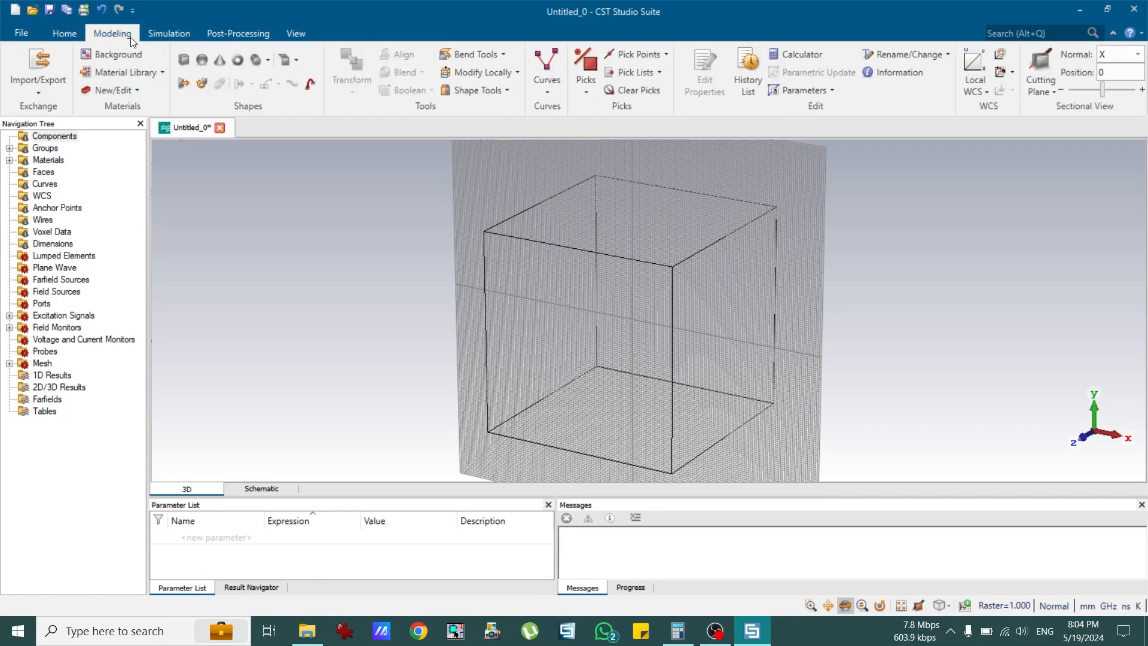
click(187, 31)
click(220, 37)
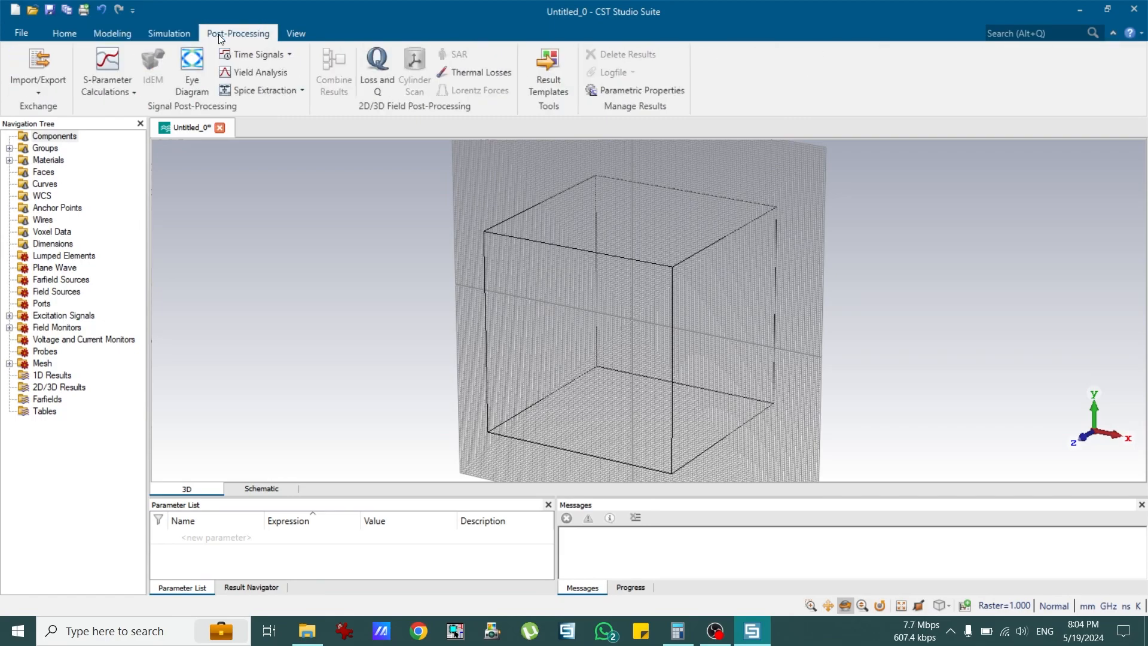
click(303, 36)
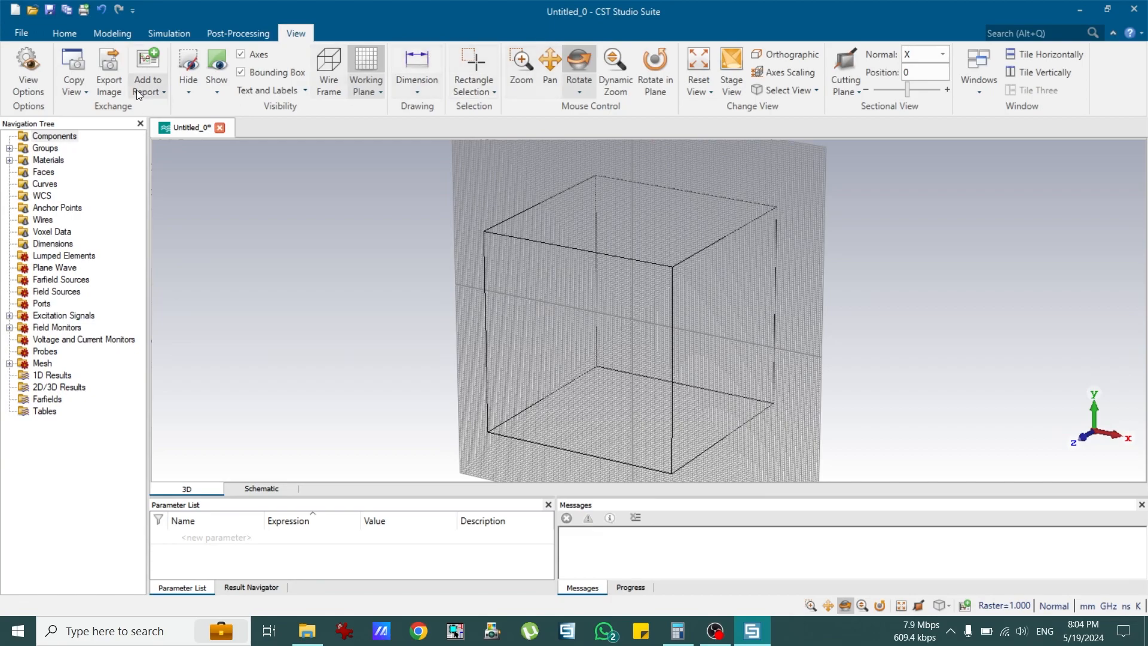
click(65, 34)
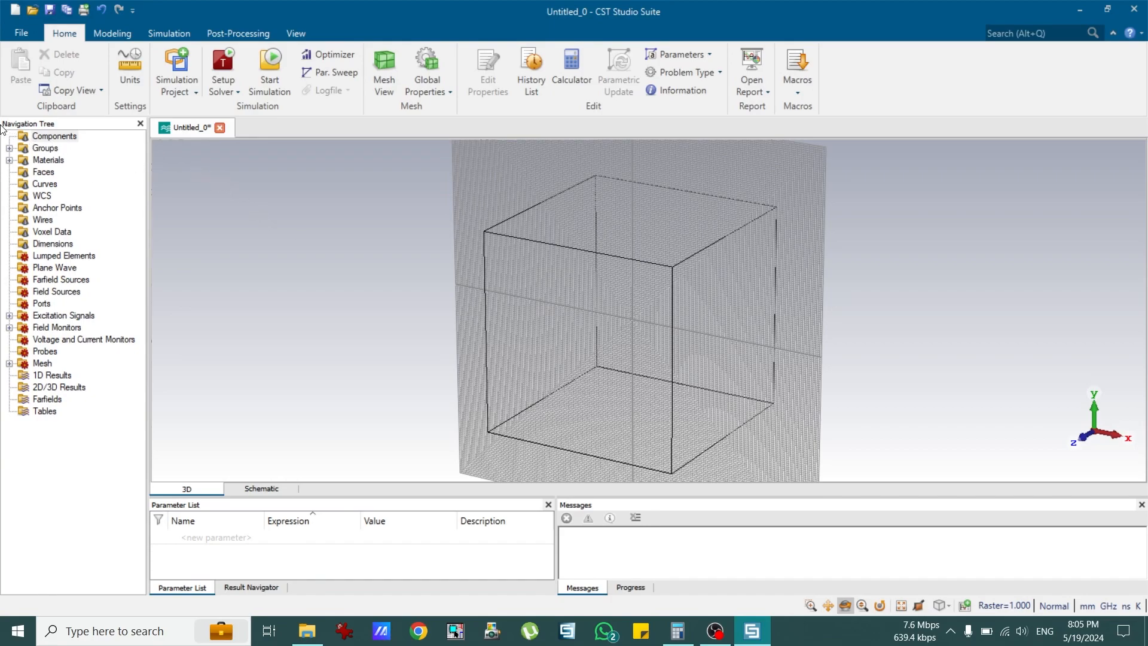
- Expand the Groups and Materials folders in the navigation tree and examine the Components, Faces and Curves entries
click(54, 141)
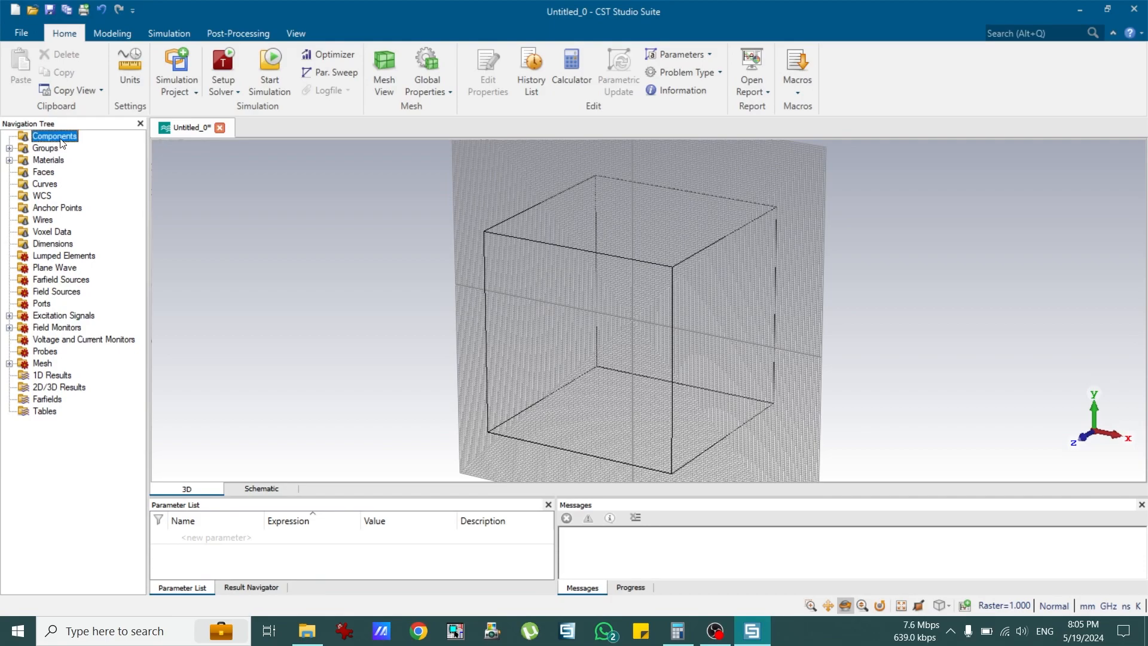
click(10, 148)
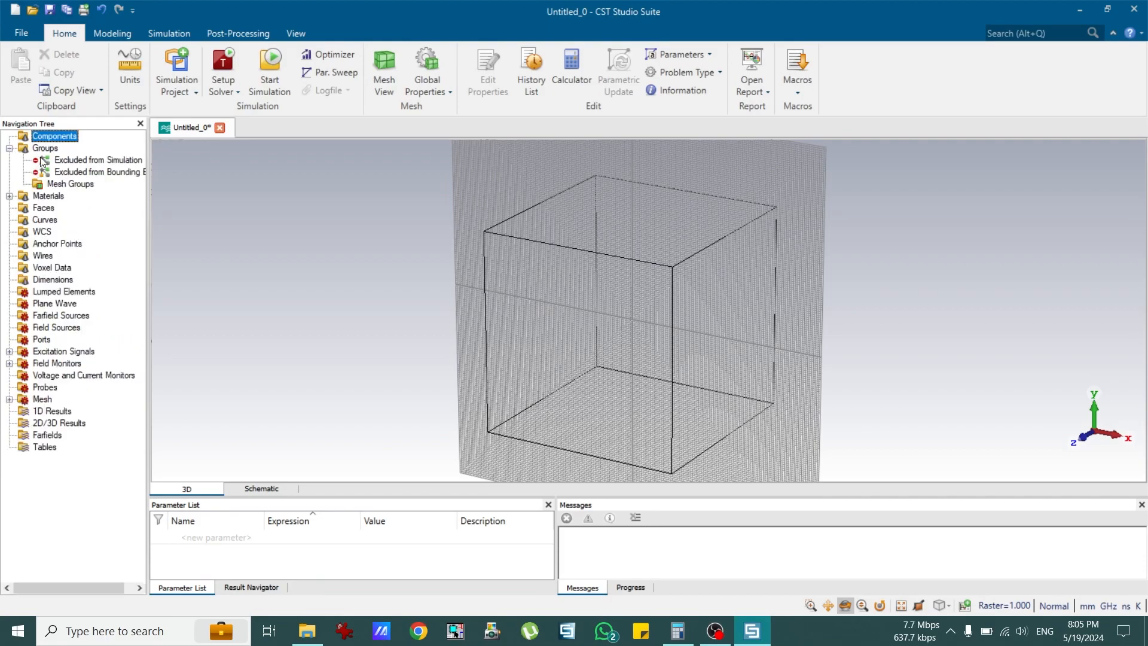
click(9, 196)
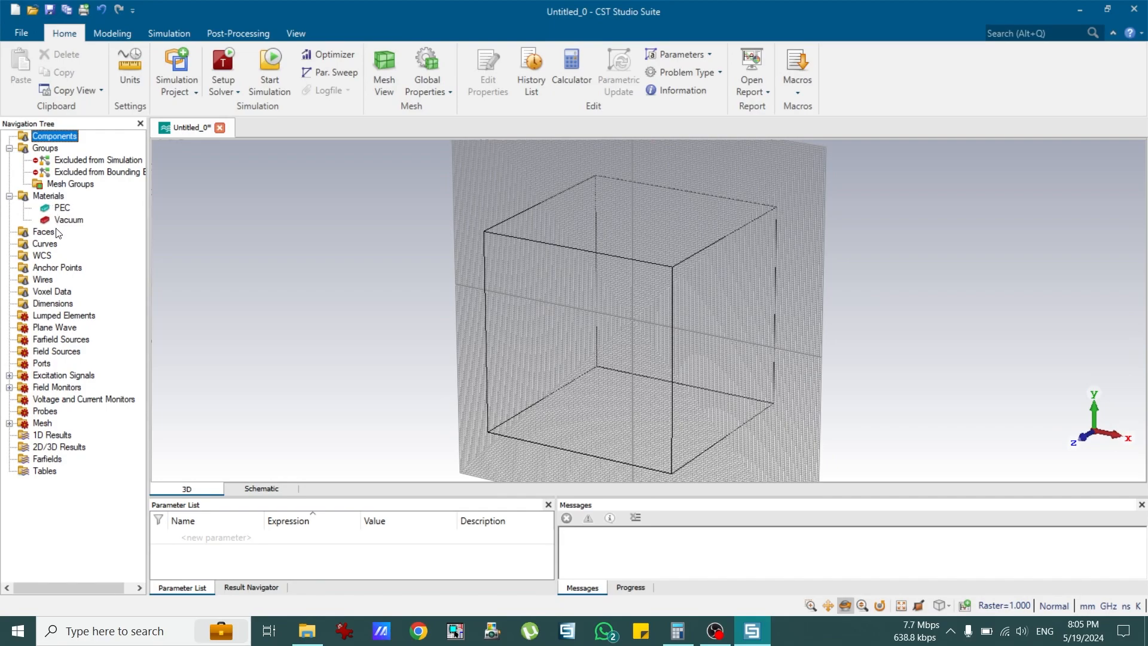
click(48, 234)
click(52, 246)
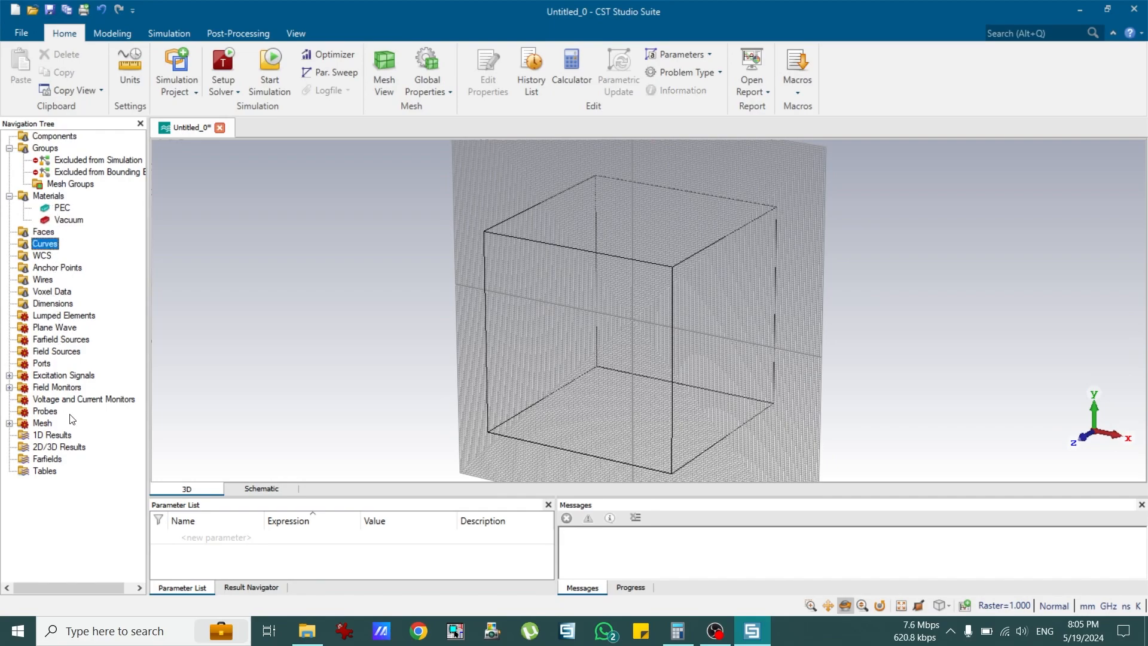
click(57, 138)
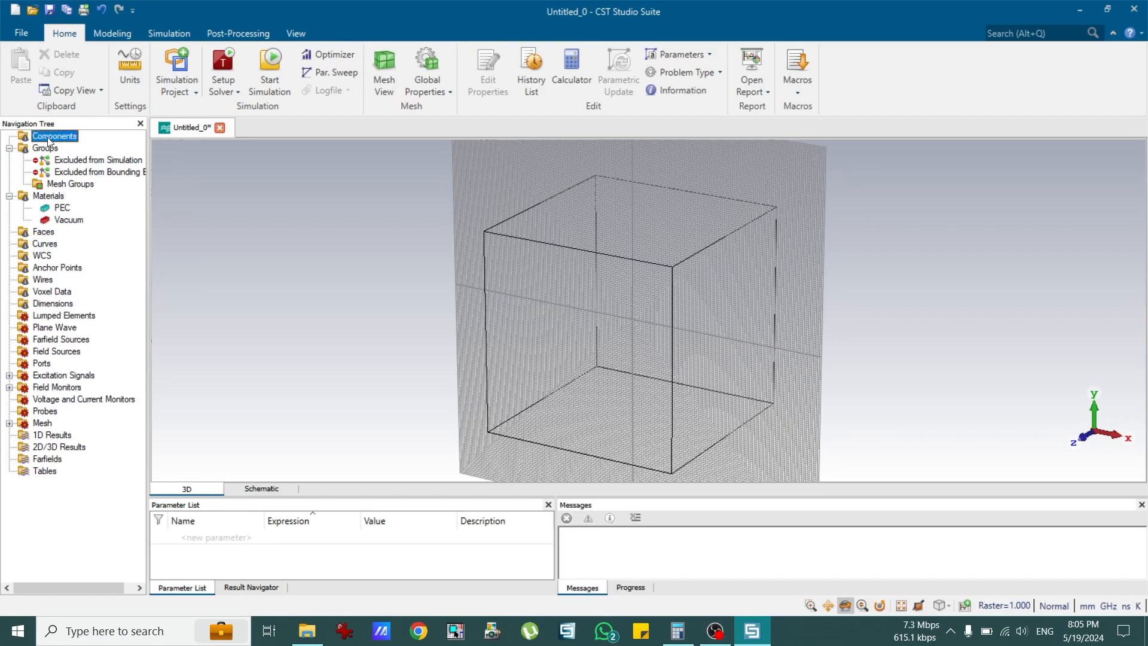
- Define a brick with X, Y and Z each ranging from 1 to 2 and preview its shape
click(113, 33)
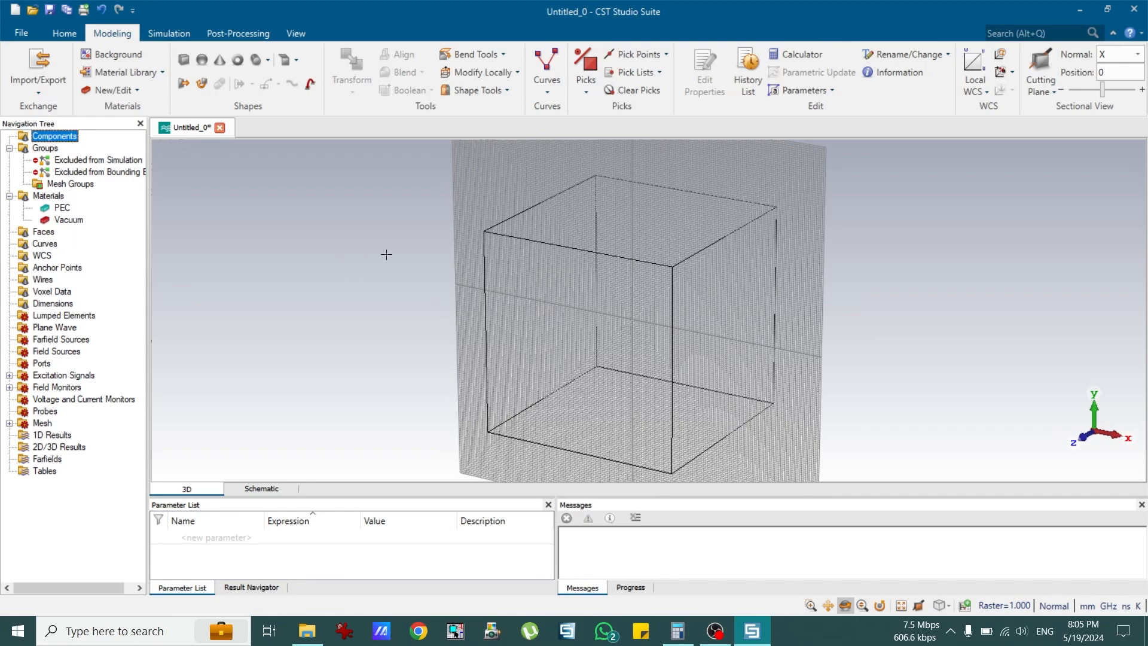
click(183, 61)
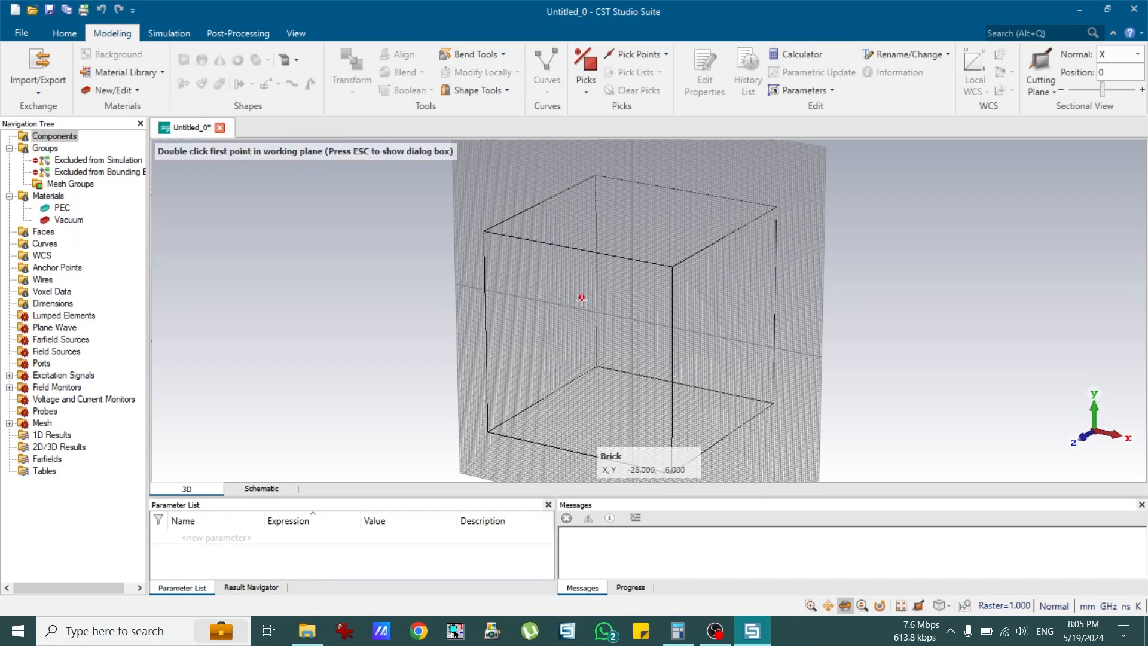
key(Escape)
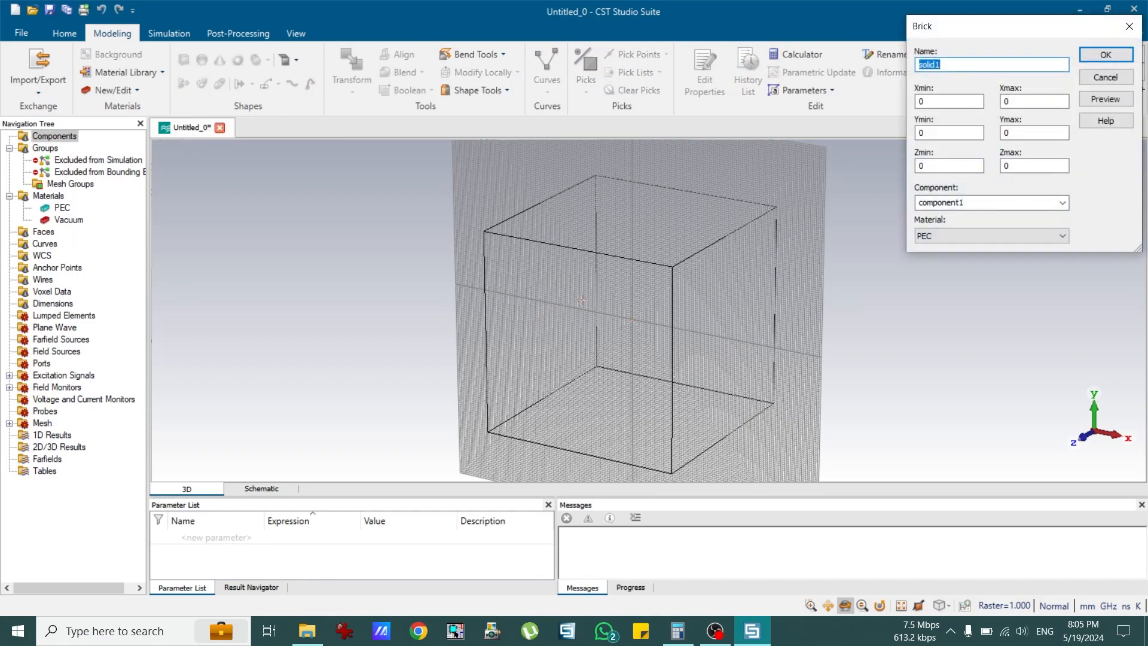
key(Tab)
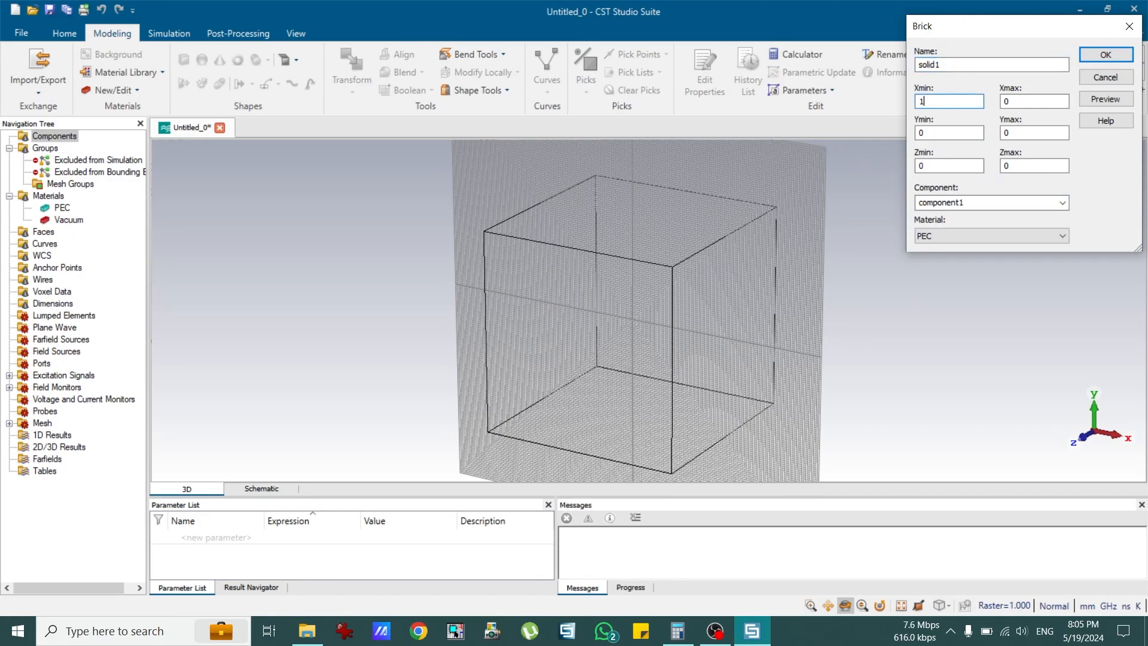
text(1)
text(2)
click(1099, 99)
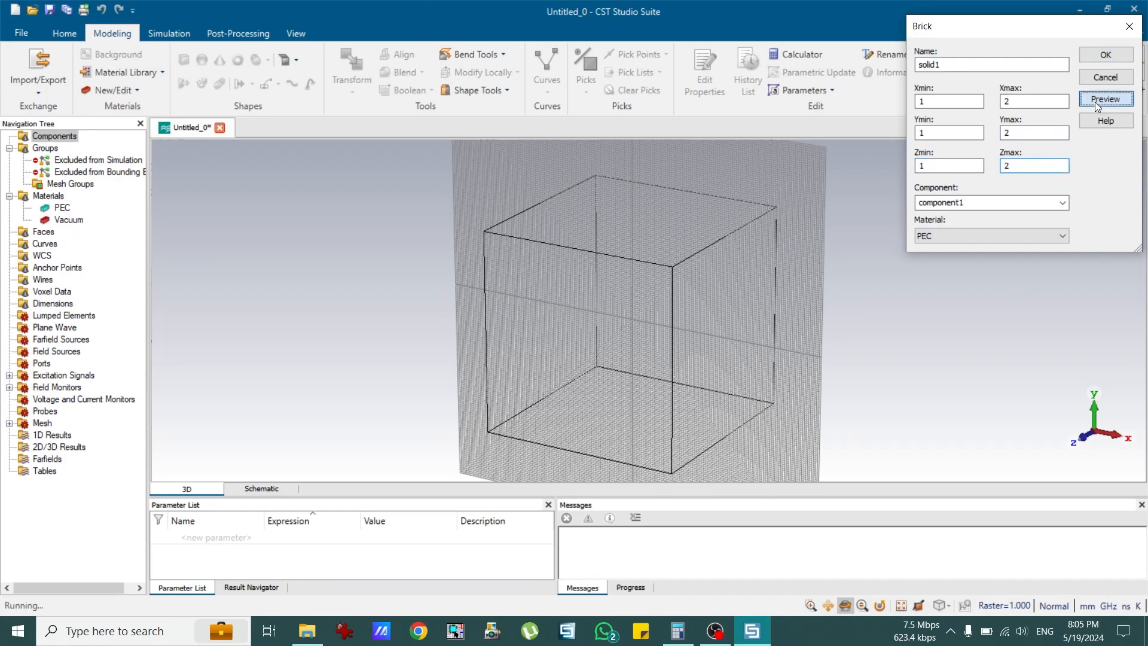
- Inspect the brick preview up close and create it as a PEC solid named solid1 in component1
scroll(615, 333, up, 3)
scroll(615, 333, down, 5)
scroll(722, 329, up, 4)
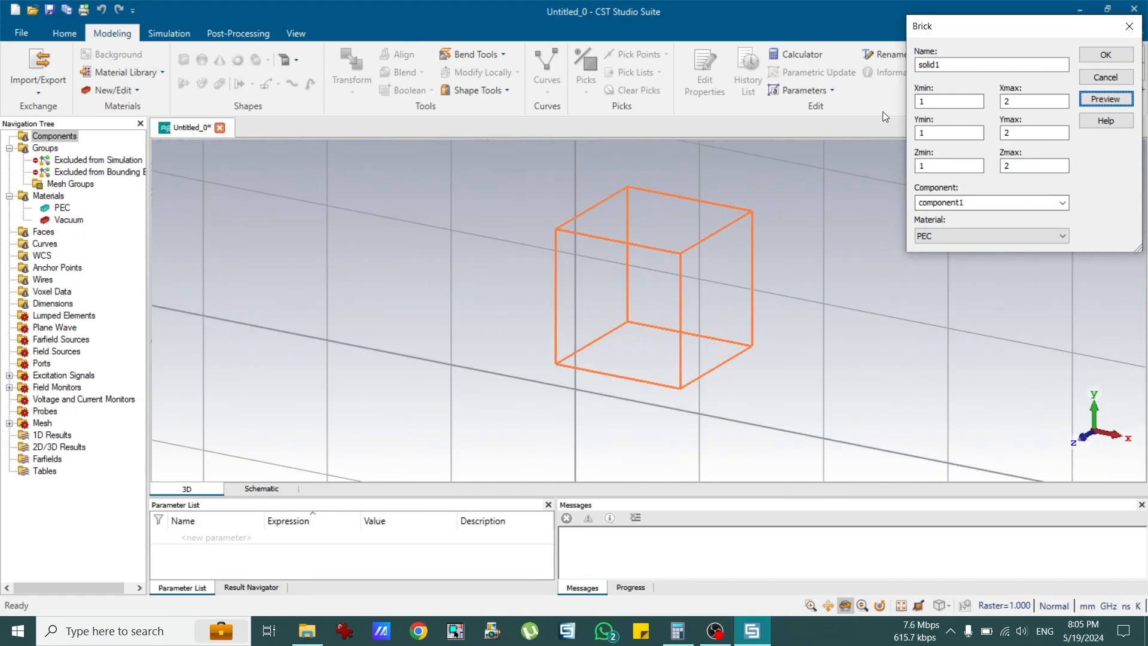
mouse_move(722, 237)
mouse_down()
mouse_move(727, 288)
mouse_move(504, 320)
mouse_move(517, 269)
mouse_move(828, 261)
mouse_move(683, 266)
mouse_up()
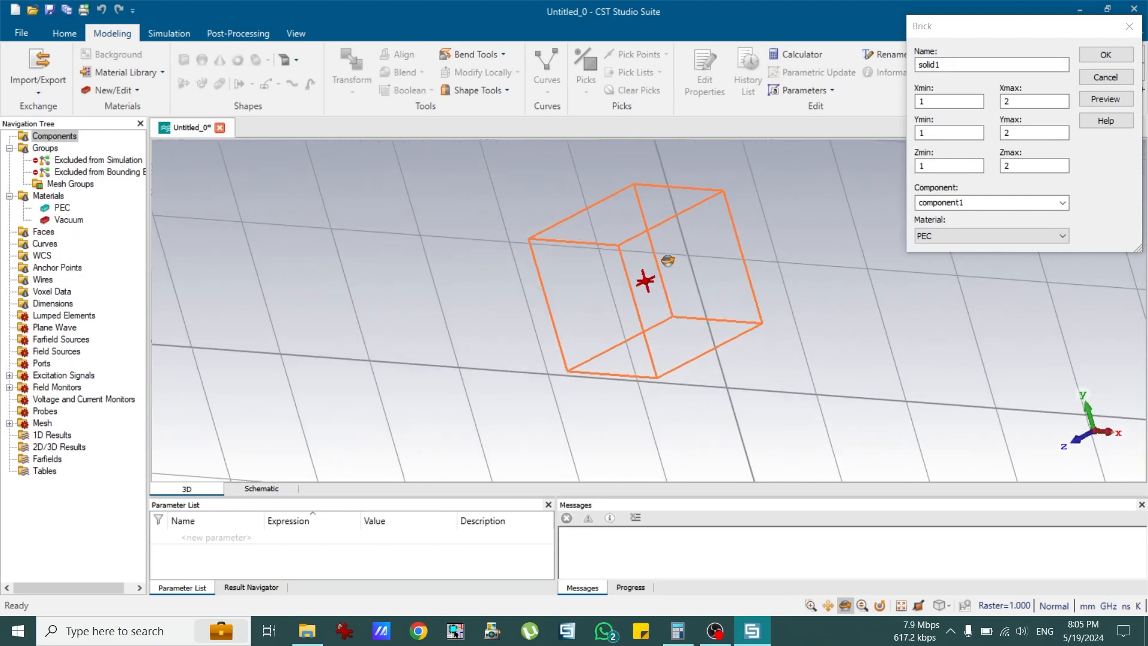
click(1104, 55)
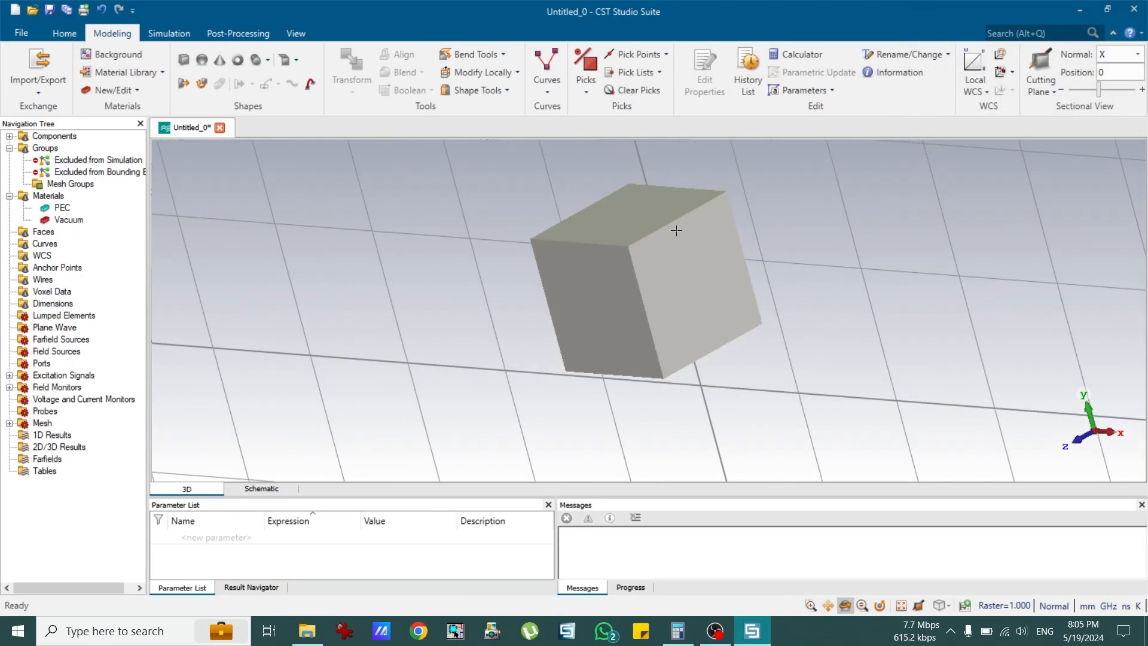
mouse_move(687, 241)
mouse_down()
mouse_move(646, 293)
mouse_move(832, 262)
mouse_move(561, 277)
mouse_move(481, 225)
mouse_move(302, 276)
mouse_move(329, 311)
mouse_move(531, 310)
mouse_move(456, 336)
mouse_up()
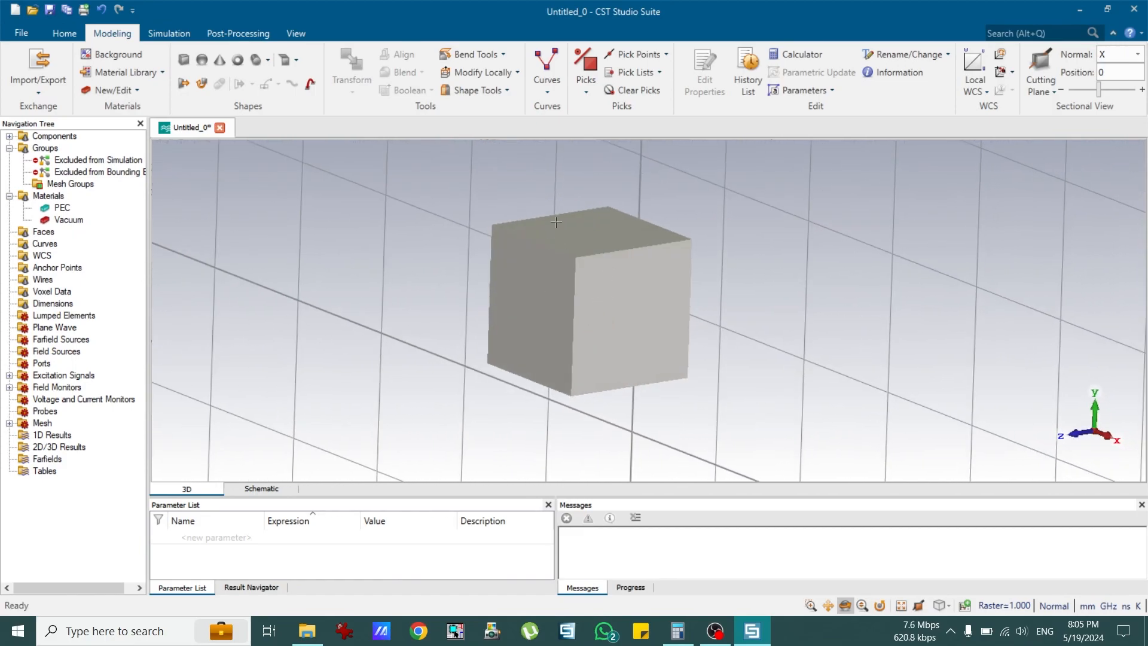
- Examine the PEC material entry and display the plot of the default excitation signal
click(62, 208)
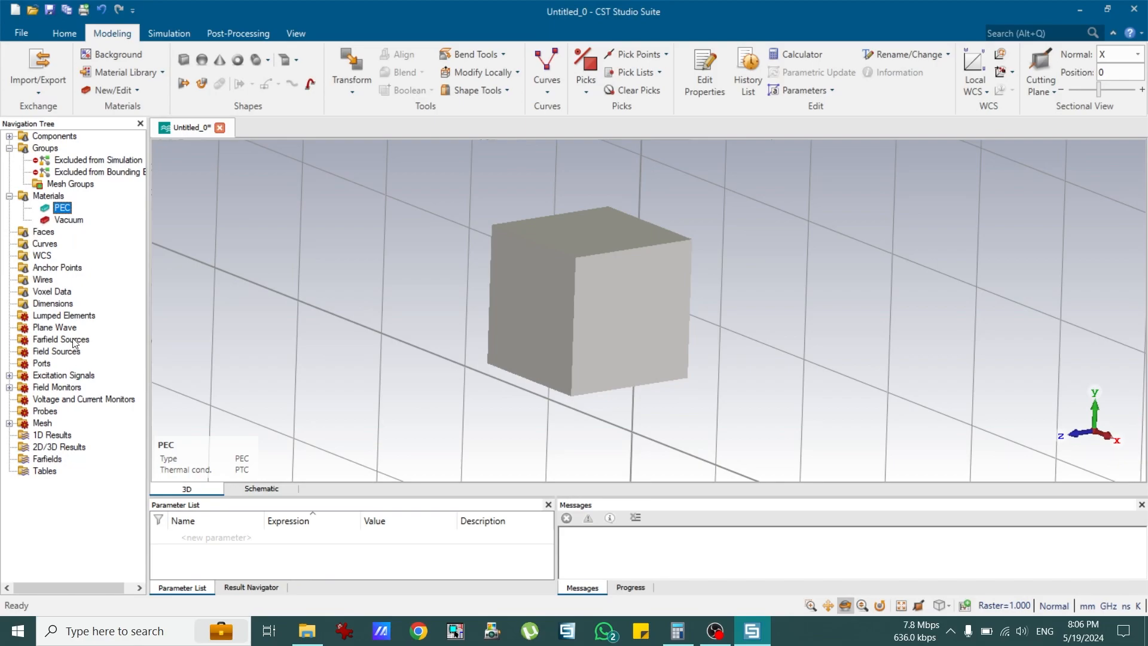
click(9, 376)
click(9, 375)
click(9, 375)
click(37, 388)
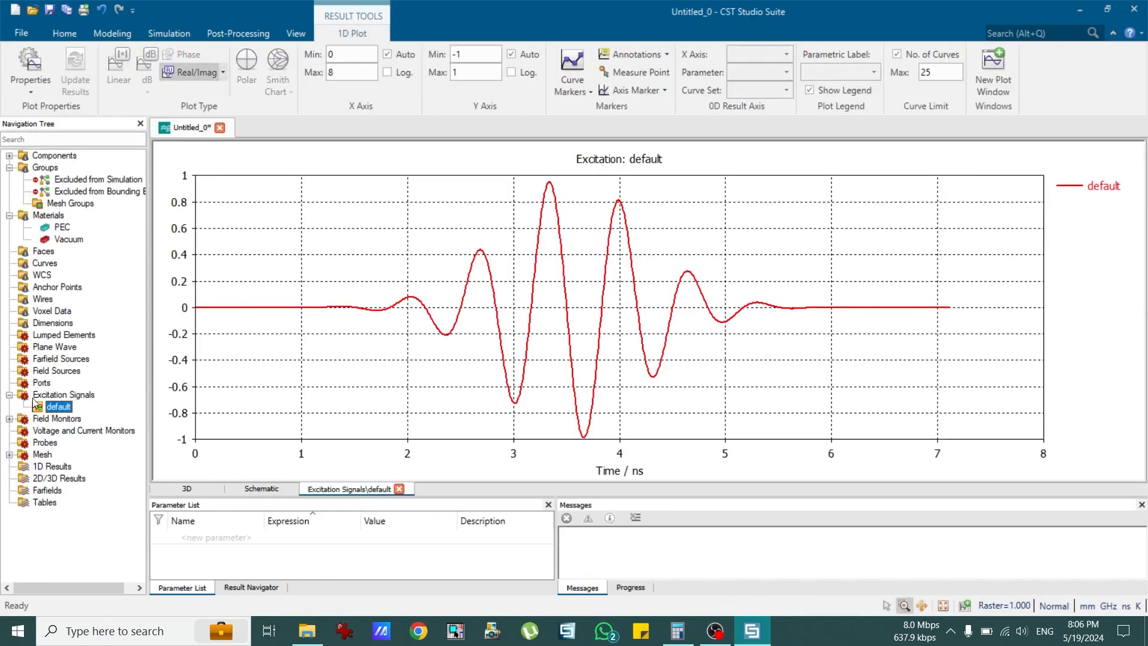
- Examine the farfield monitors at 1, 1.5 and 2 GHz and expand the Mesh folder in the navigation tree
click(9, 419)
click(77, 430)
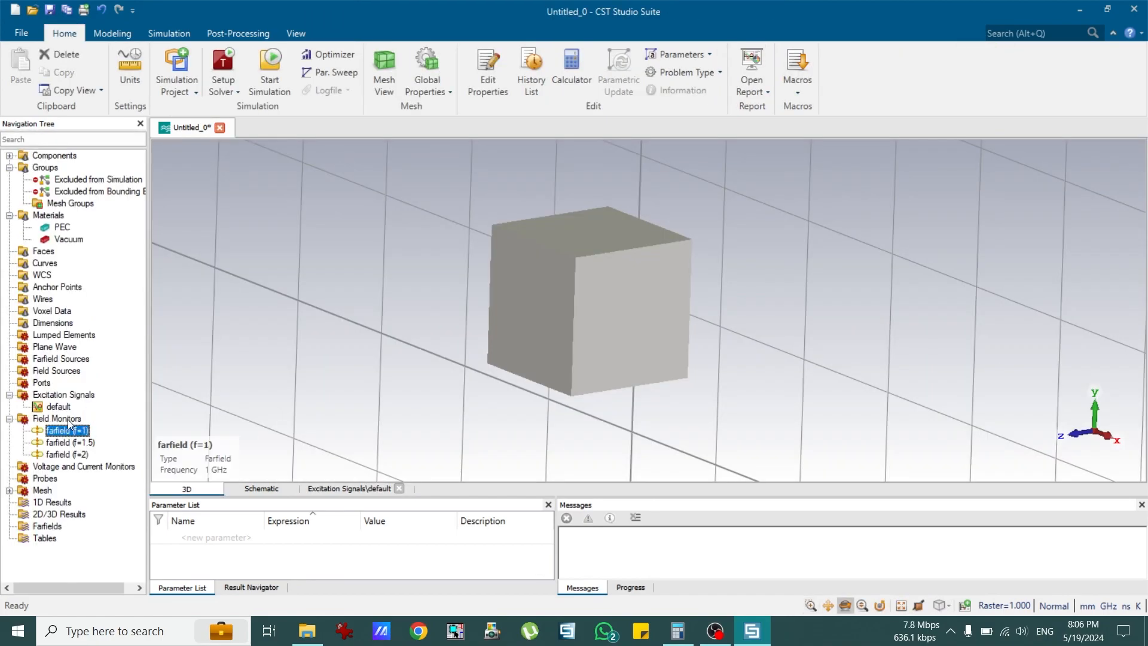
click(91, 445)
click(84, 454)
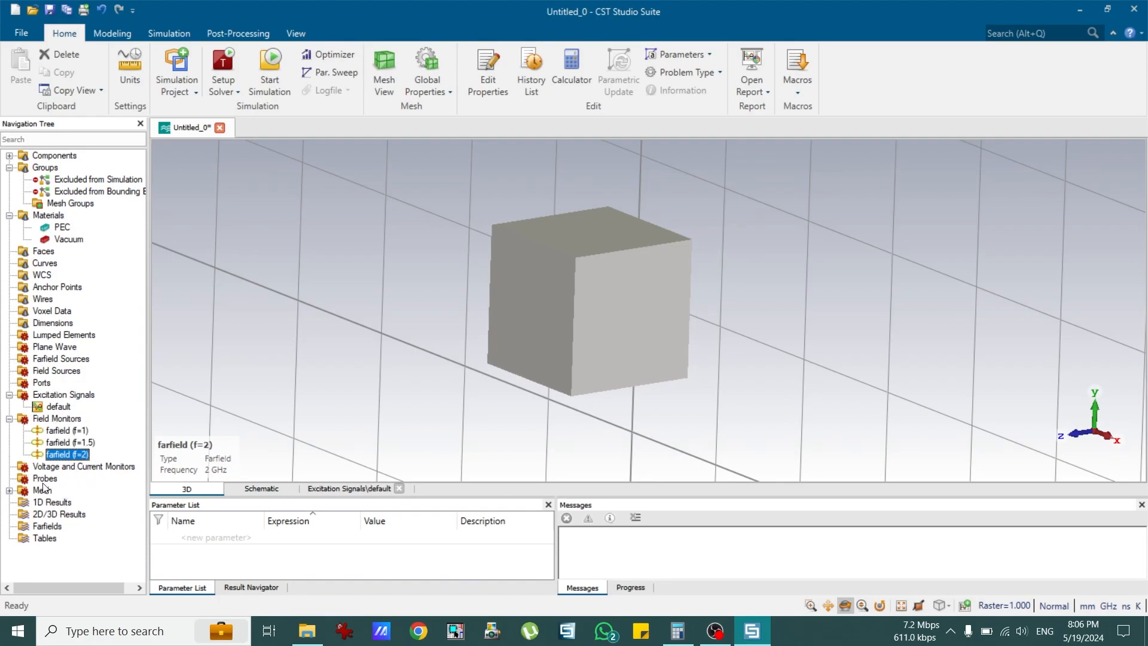
click(10, 490)
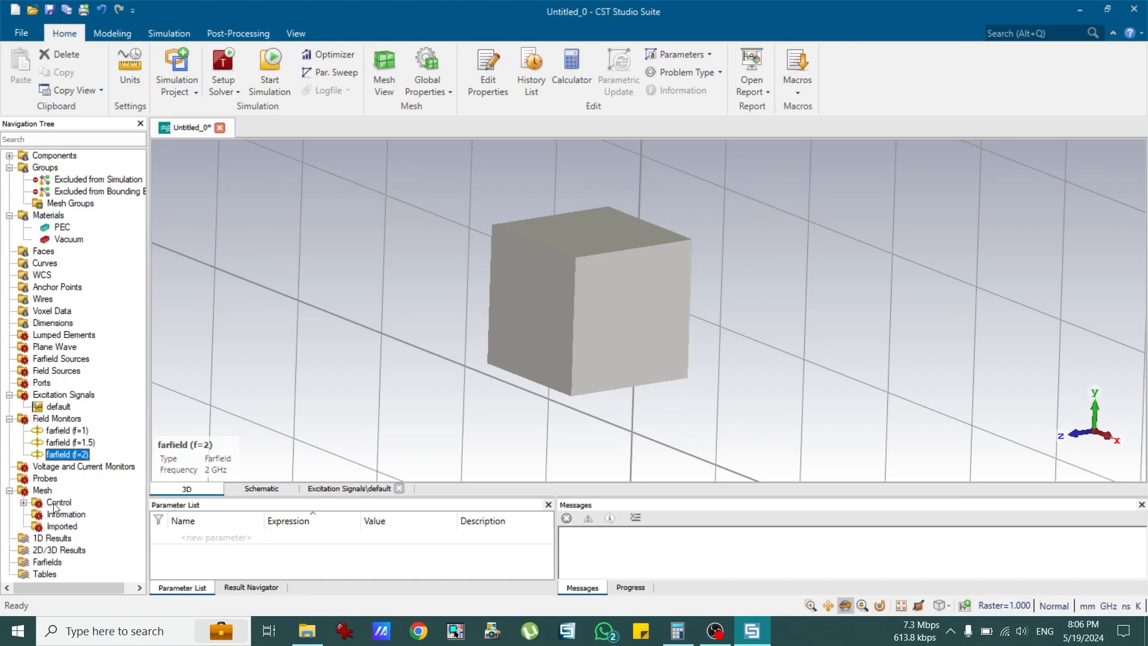
click(10, 491)
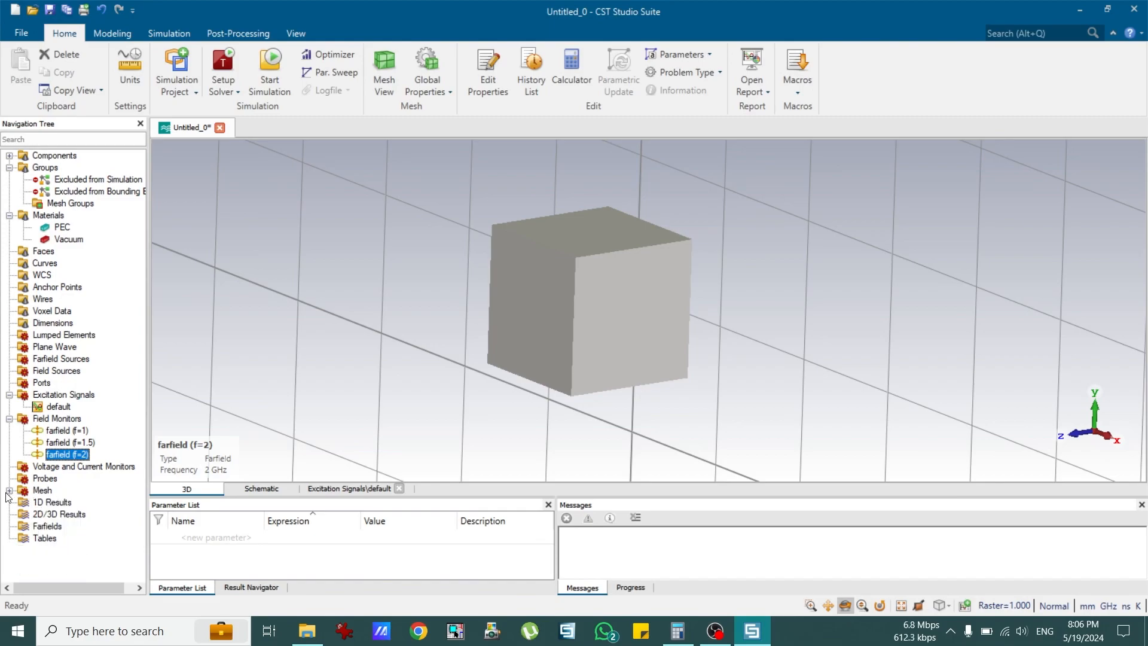
click(10, 490)
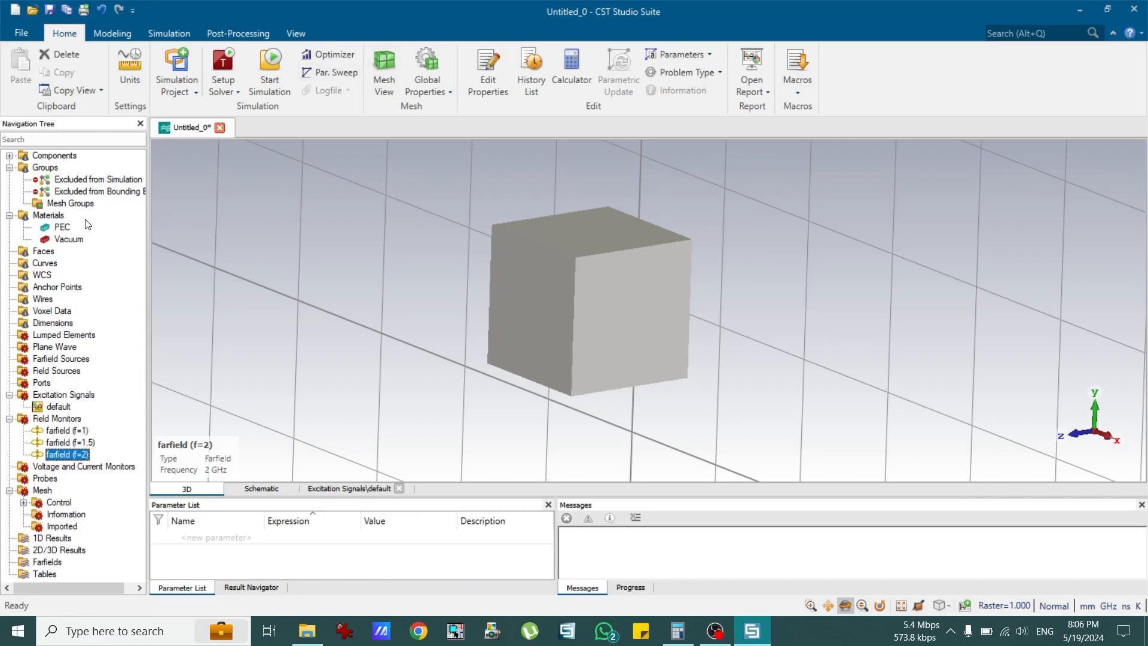
- Expand Components and component1 in the navigation tree and select solid1 to highlight the brick
click(59, 156)
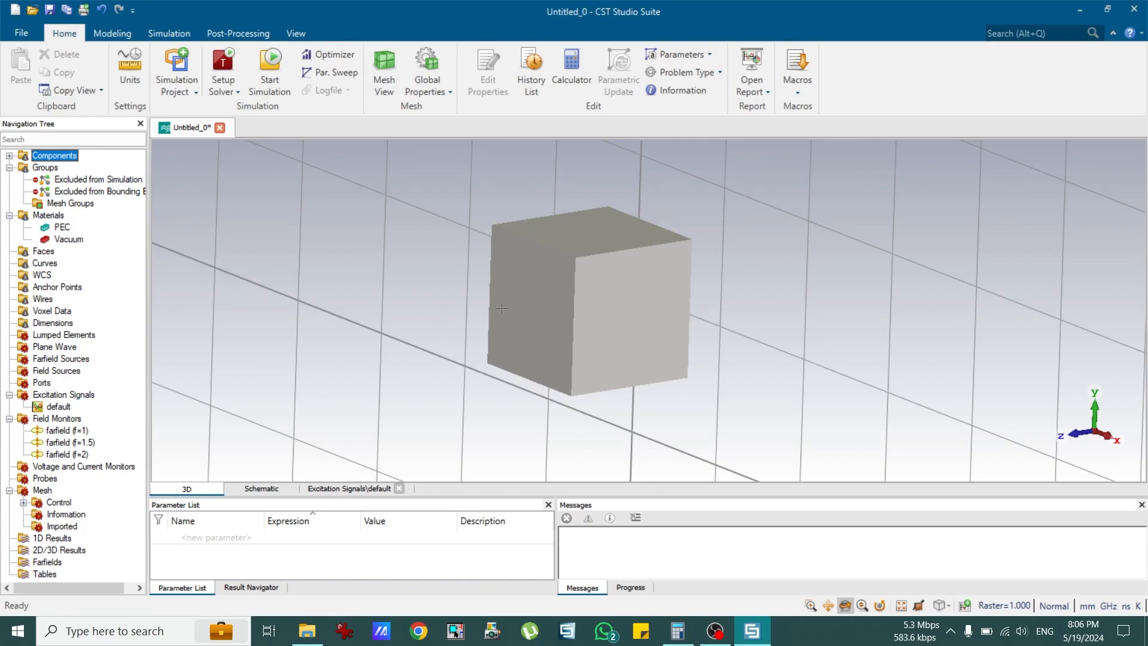
click(9, 156)
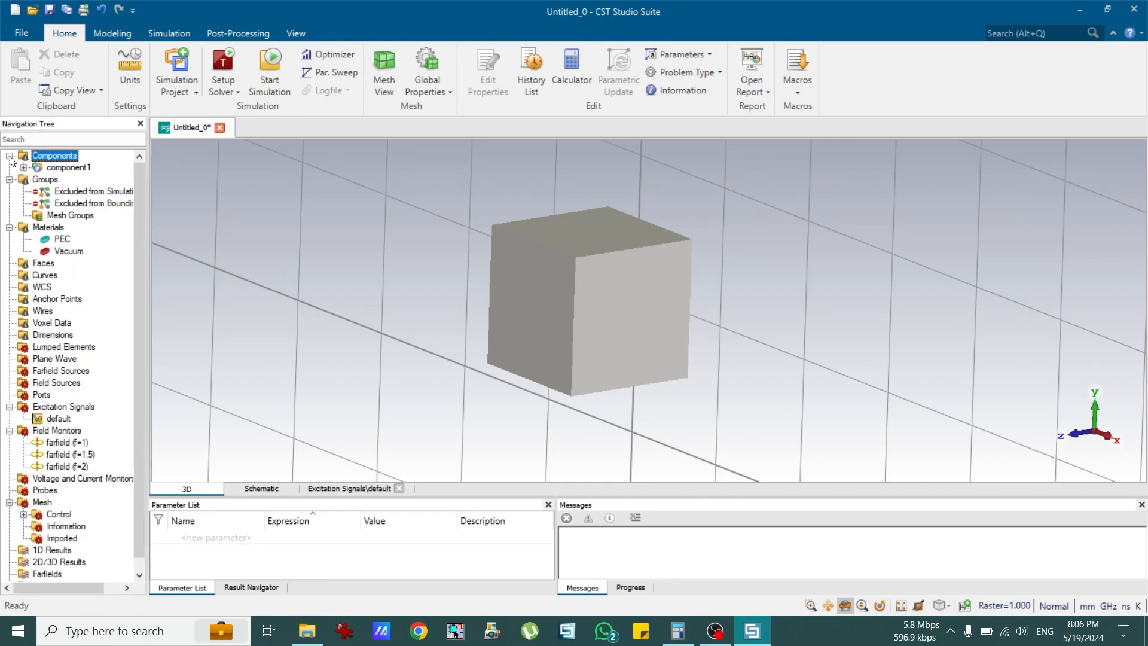
click(23, 167)
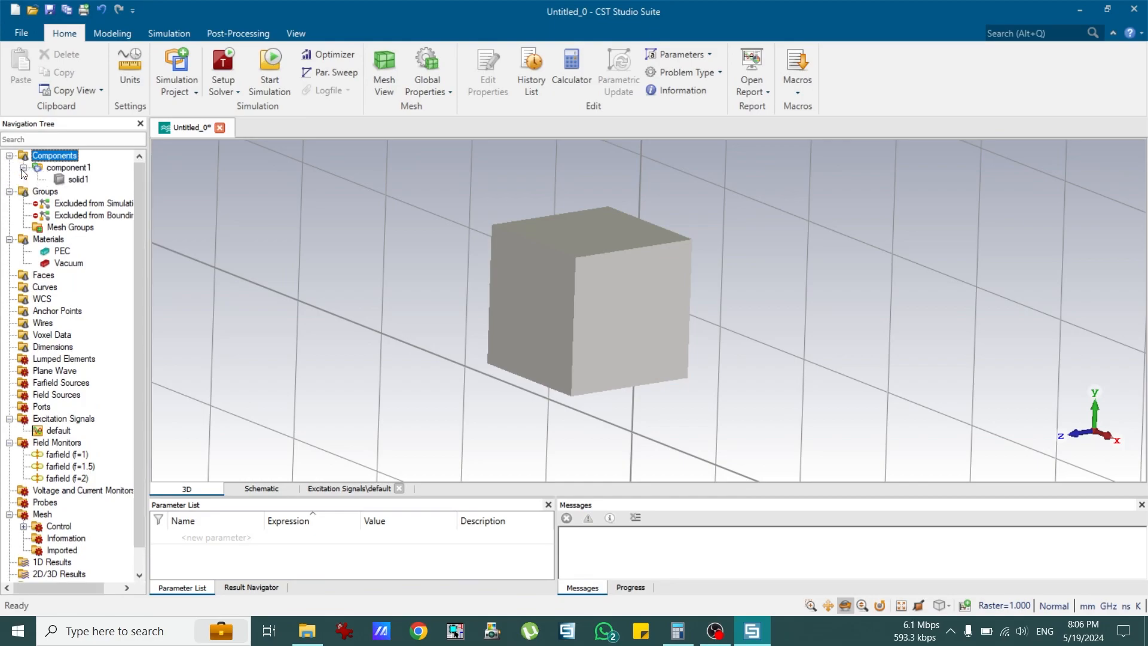
click(77, 179)
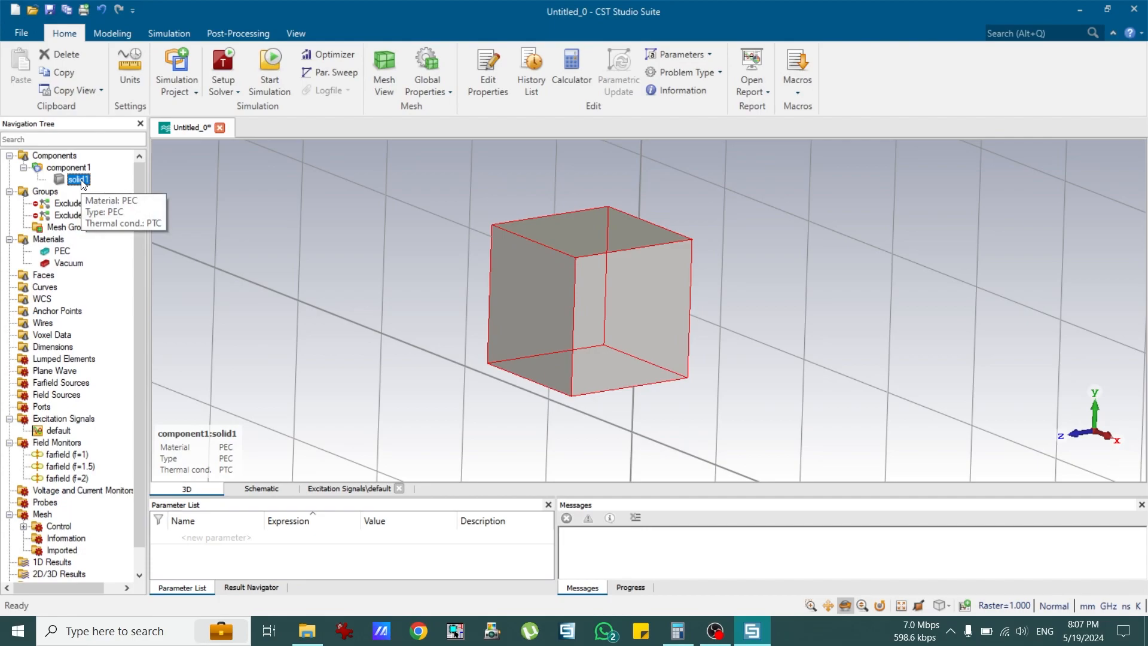
- Reopen the brick definition of solid1 to review its editable dimensions, and close it
double_click(78, 179)
click(999, 65)
double_click(999, 67)
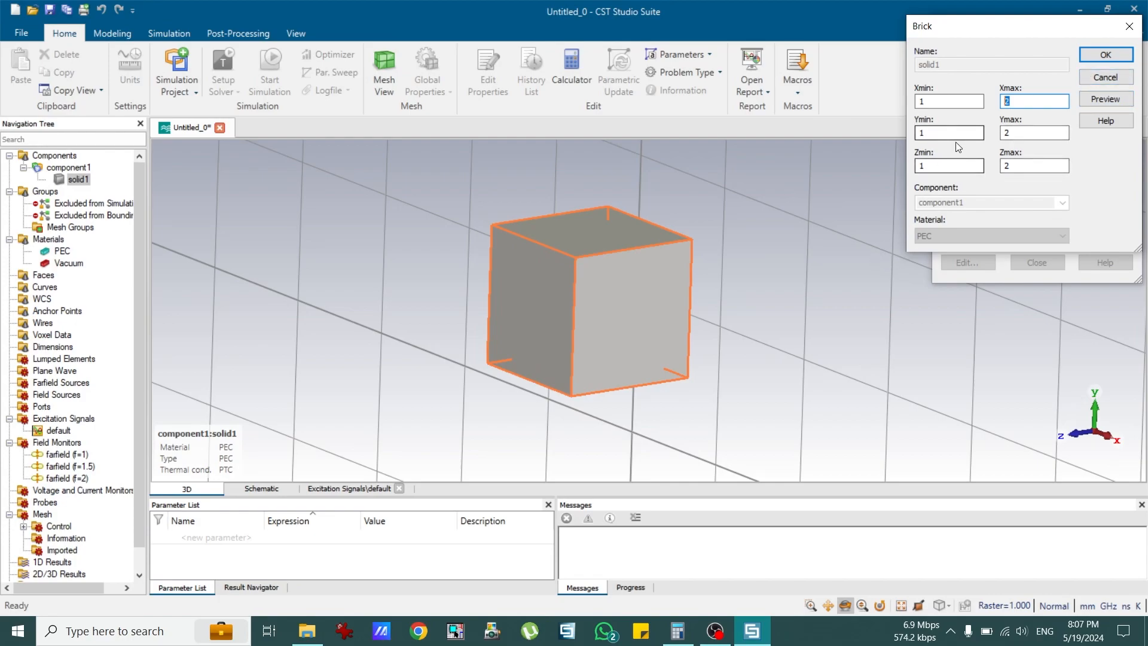
key(Return)
click(1012, 258)
click(78, 179)
right_click(83, 184)
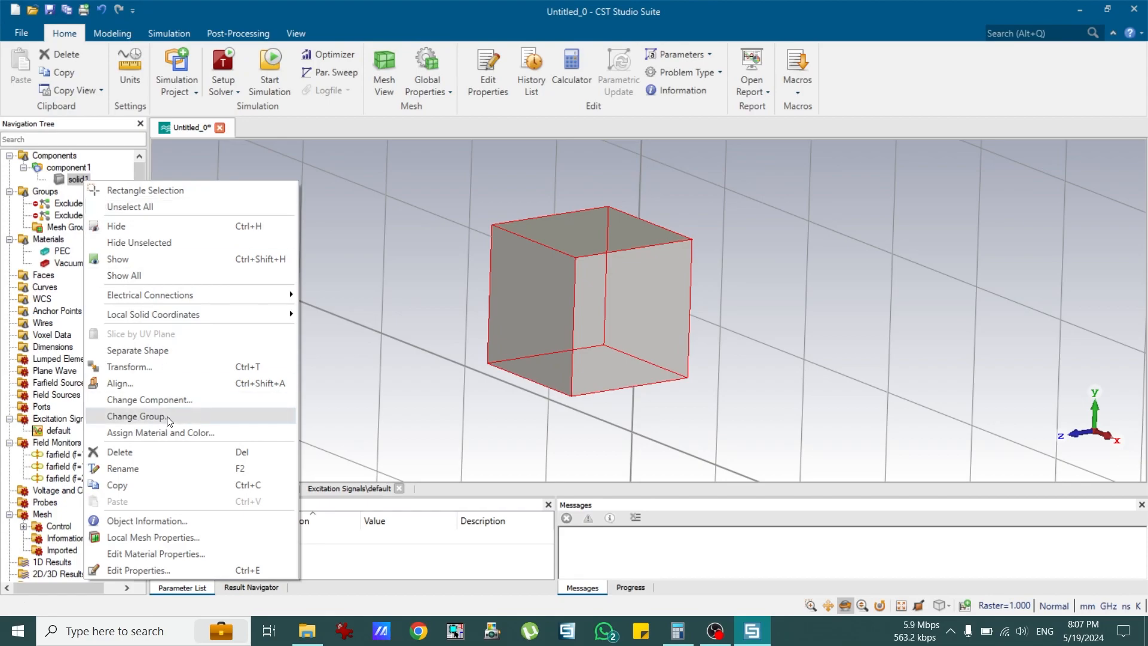
click(150, 469)
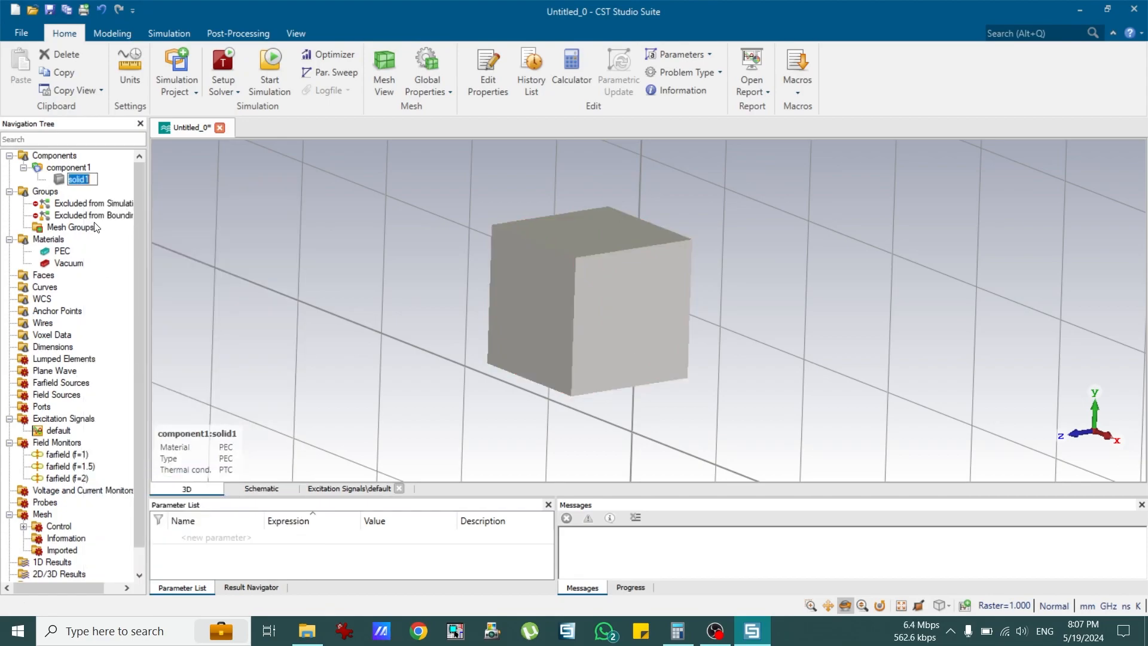
right_click(90, 192)
- Open the material and color assignment for solid1, examine the new material settings and dismiss them
click(77, 179)
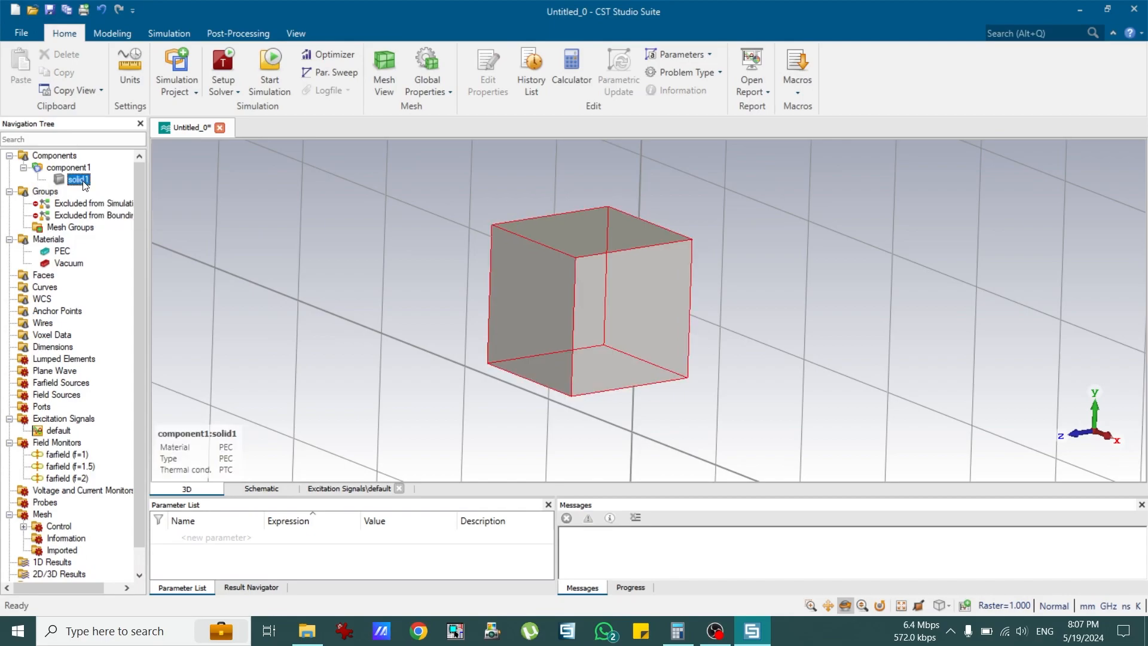
right_click(77, 179)
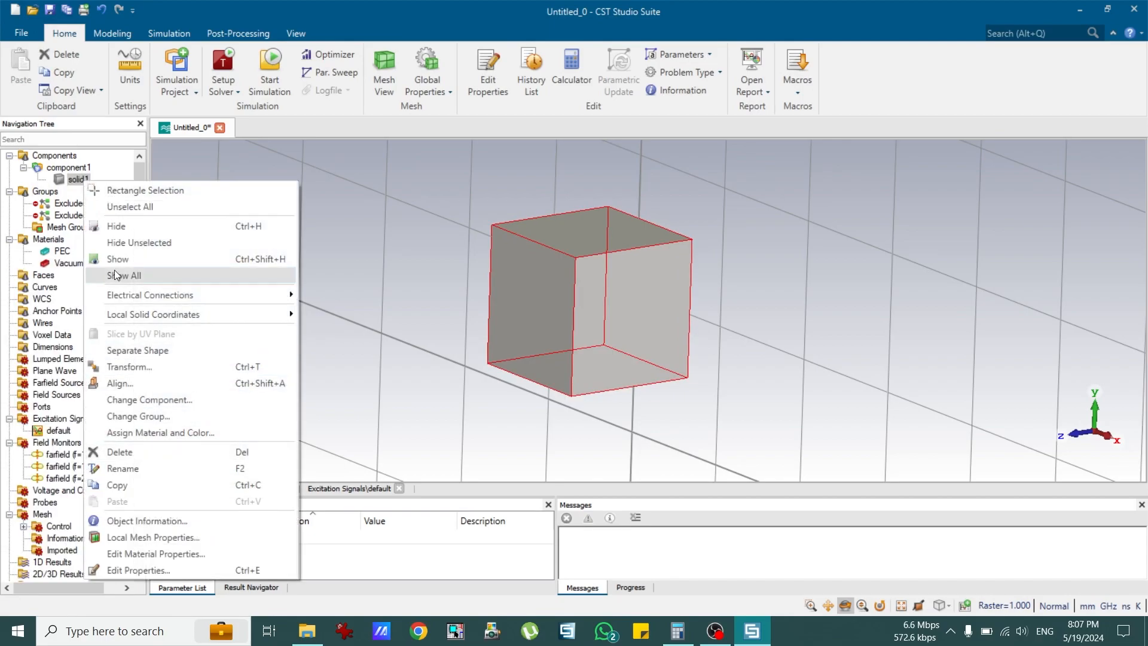
click(150, 432)
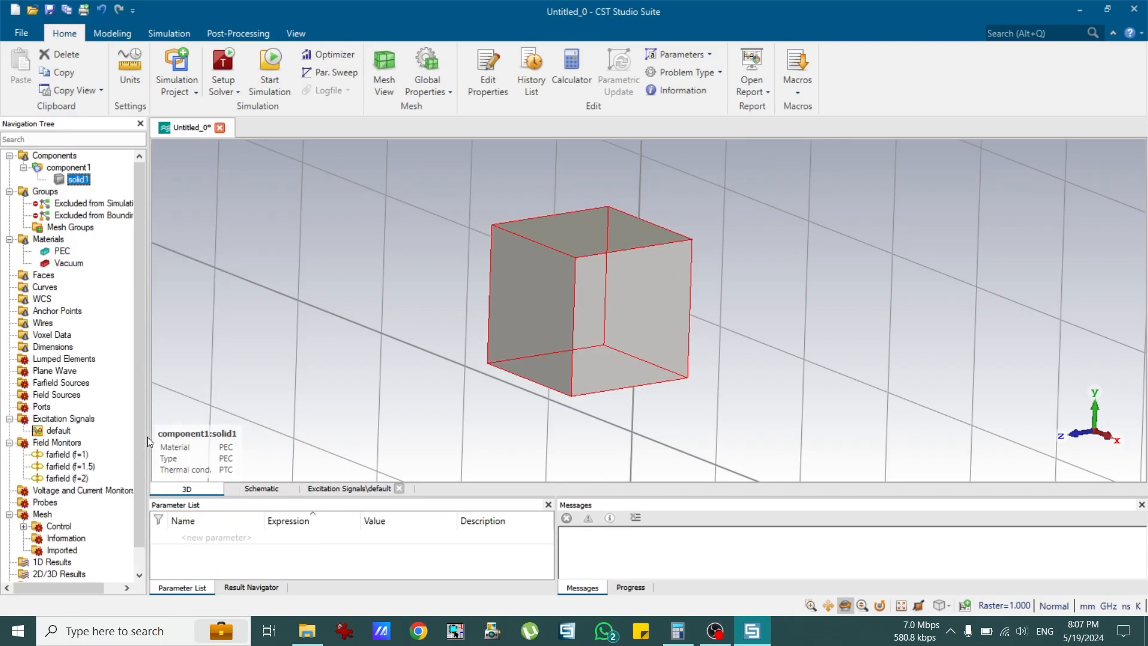
click(480, 328)
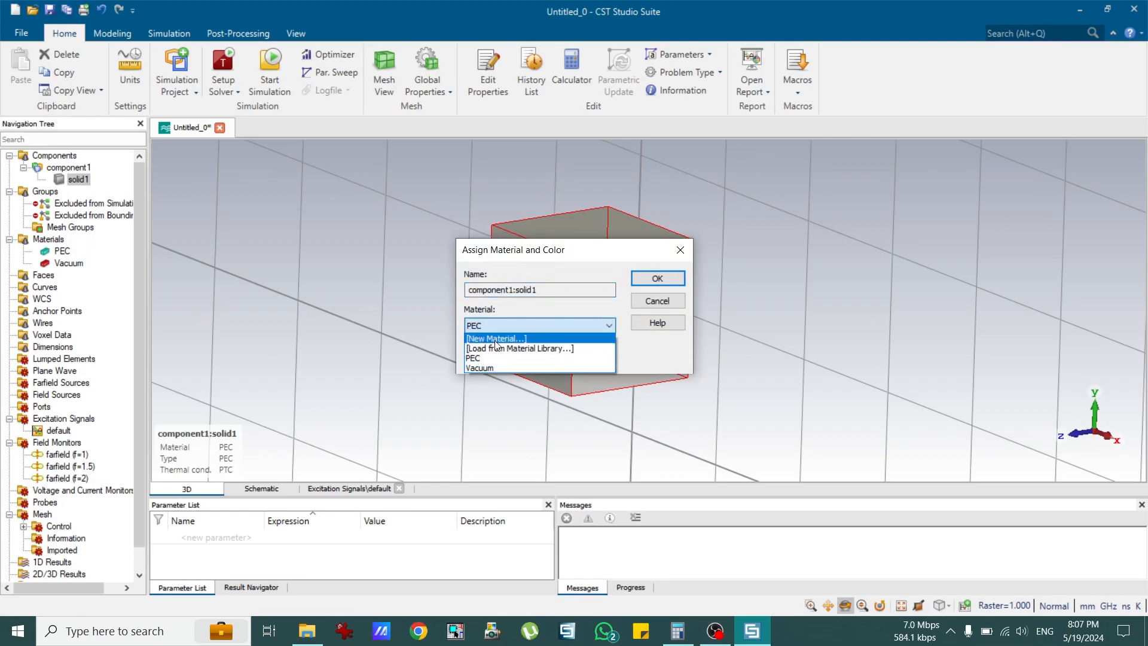
click(496, 340)
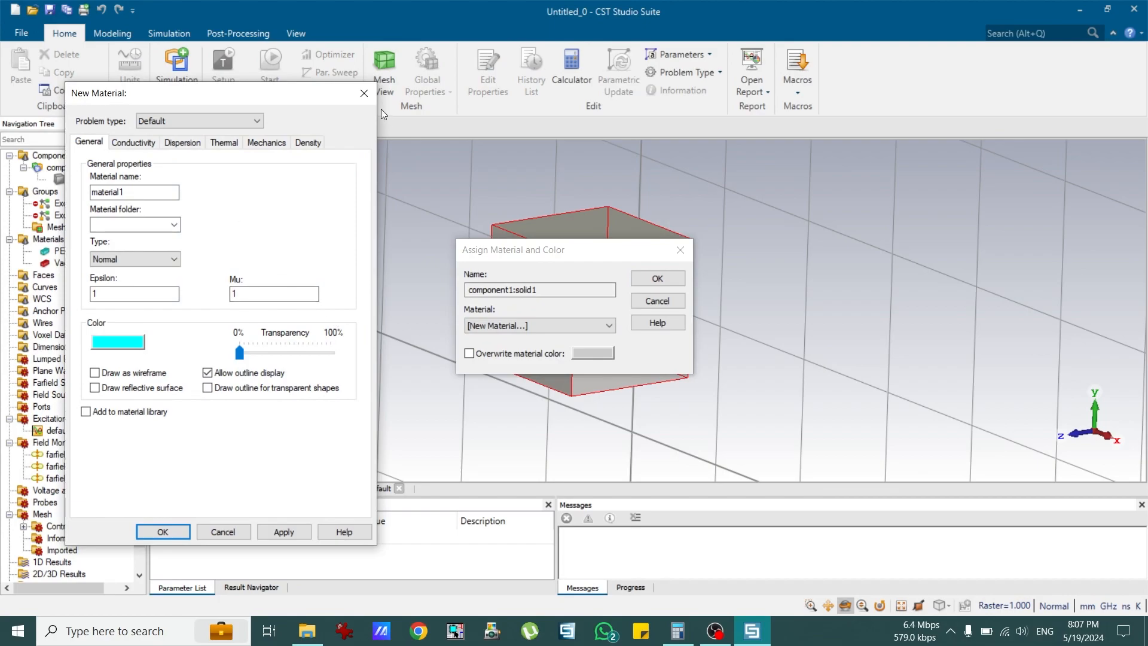
click(363, 94)
- Browse the material library for solid1, examining the available substrates and metals, and close it and the material assignment without loading anything
click(518, 326)
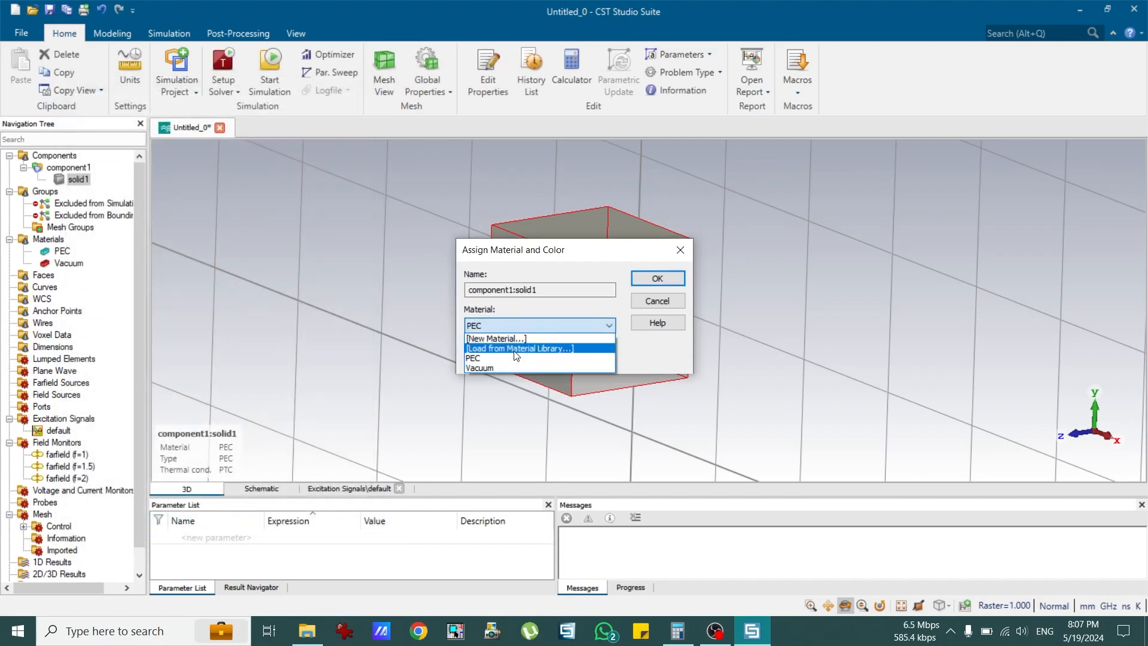
click(515, 351)
scroll(407, 214, down, 8)
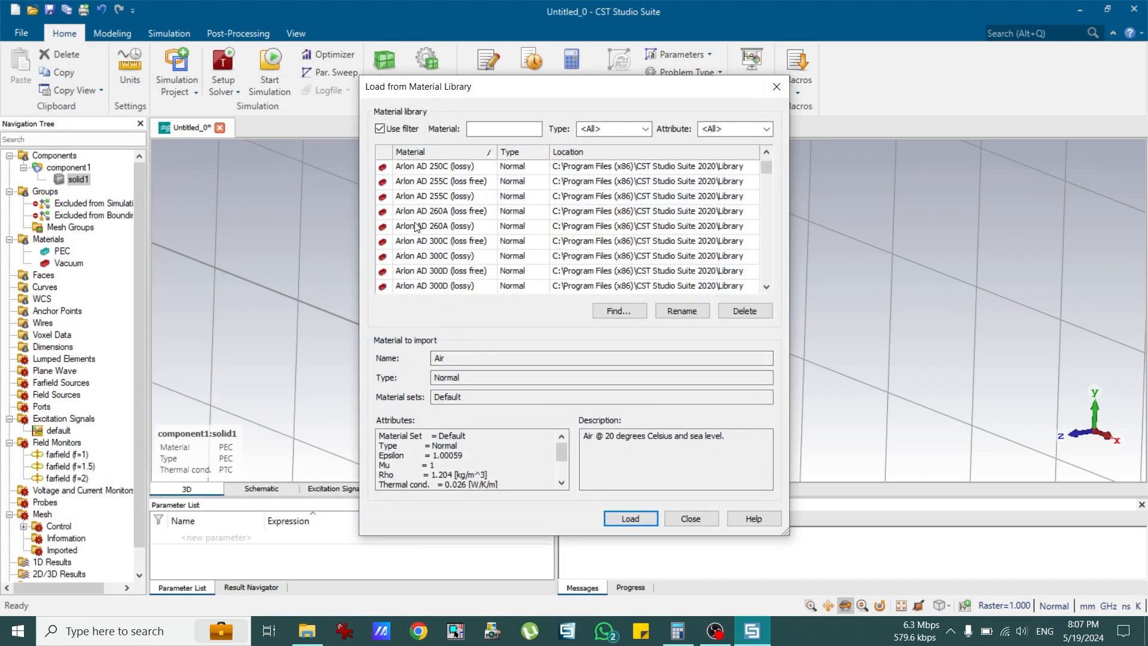
scroll(407, 213, down, 15)
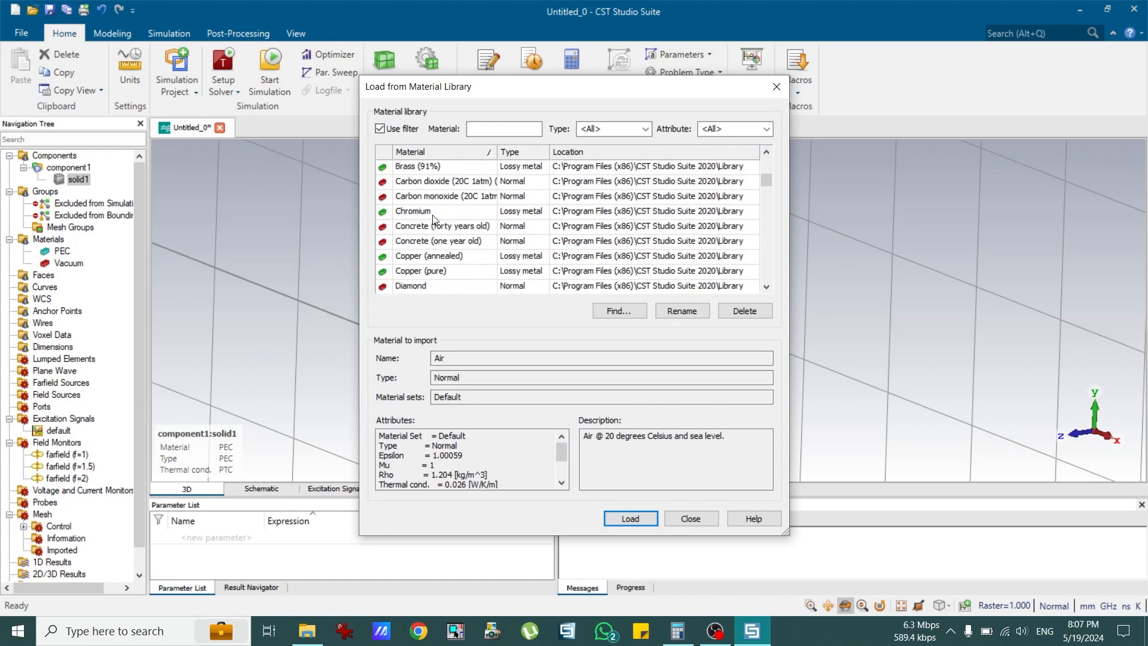
scroll(445, 221, down, 15)
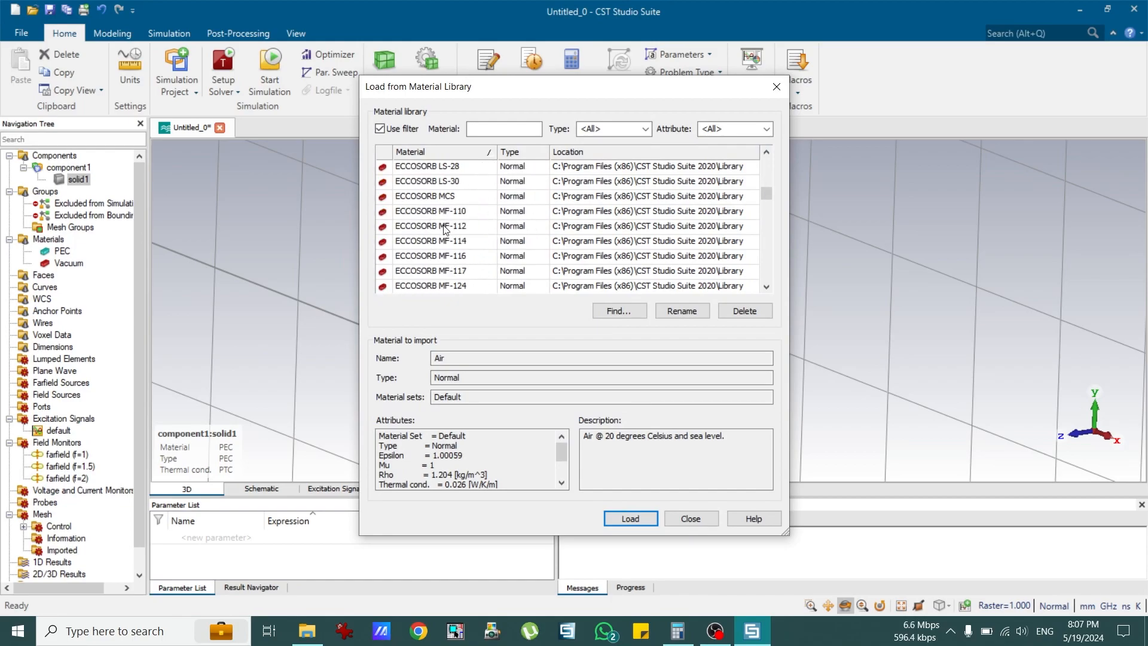
scroll(443, 230, down, 15)
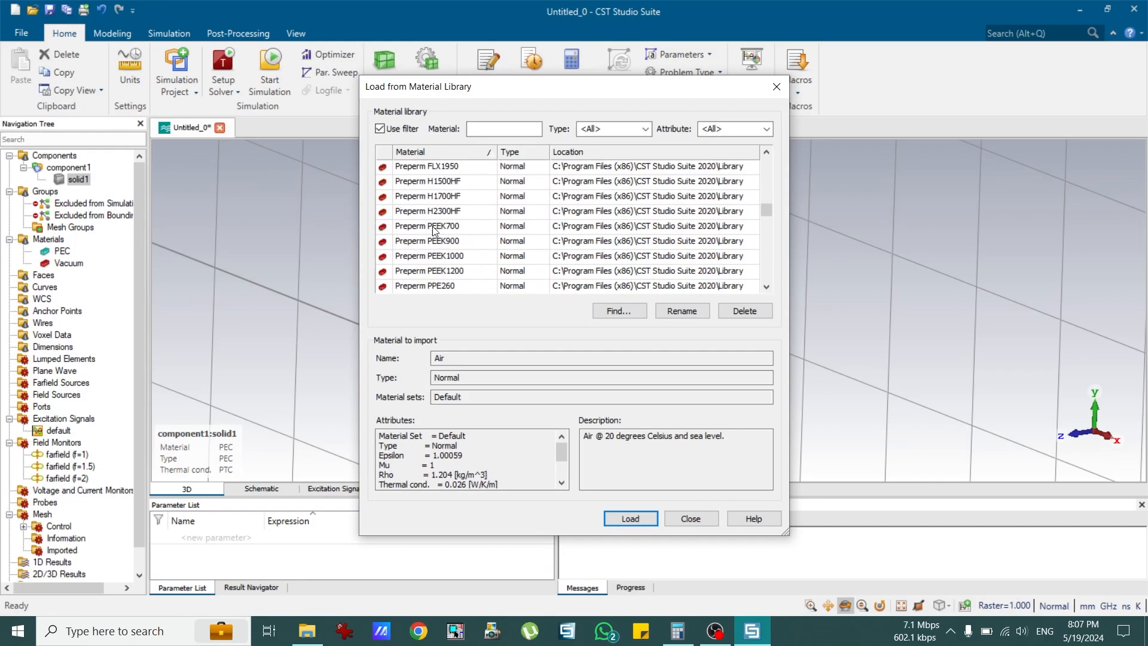
scroll(433, 242, down, 10)
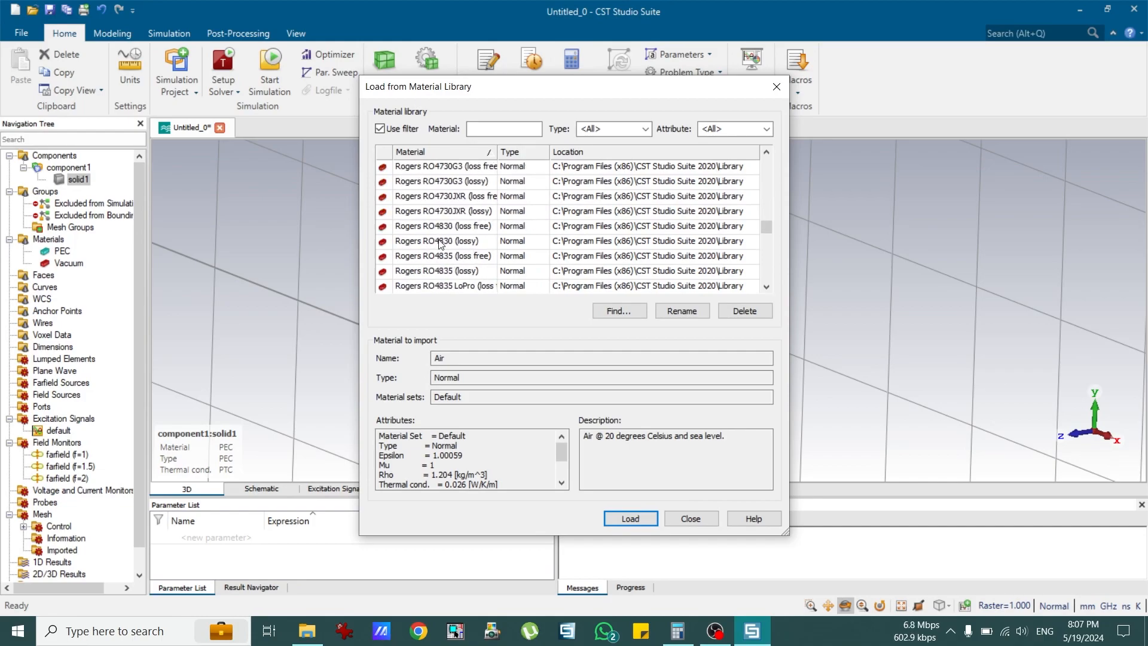
scroll(438, 238, down, 8)
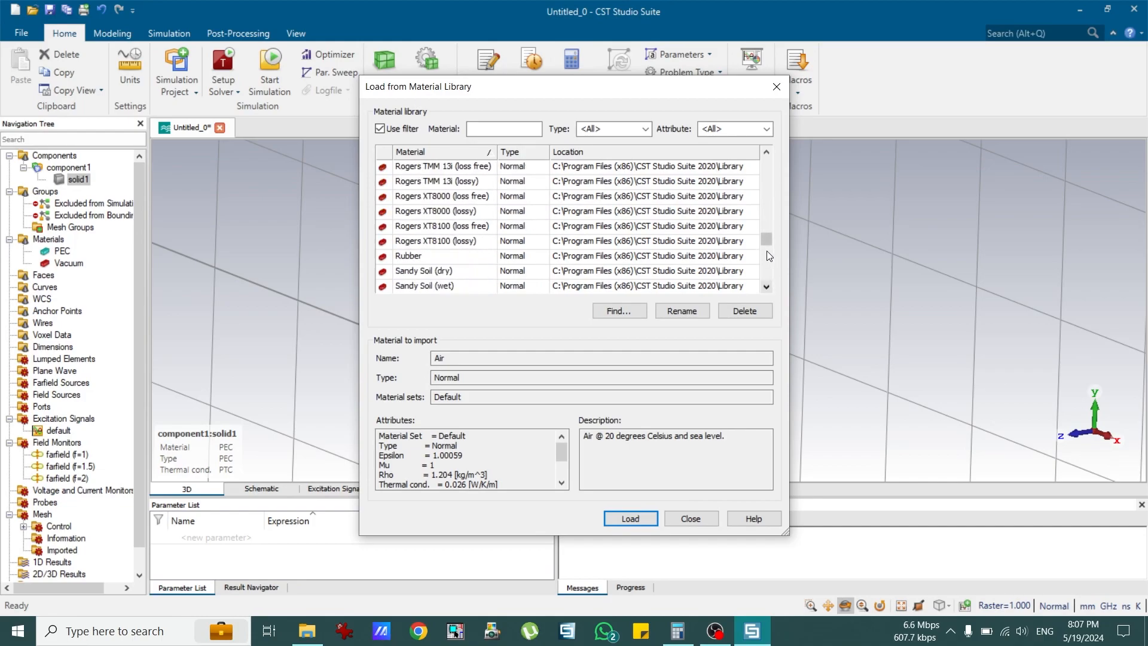
drag(766, 241, 764, 274)
scroll(401, 245, up, 6)
scroll(402, 250, up, 15)
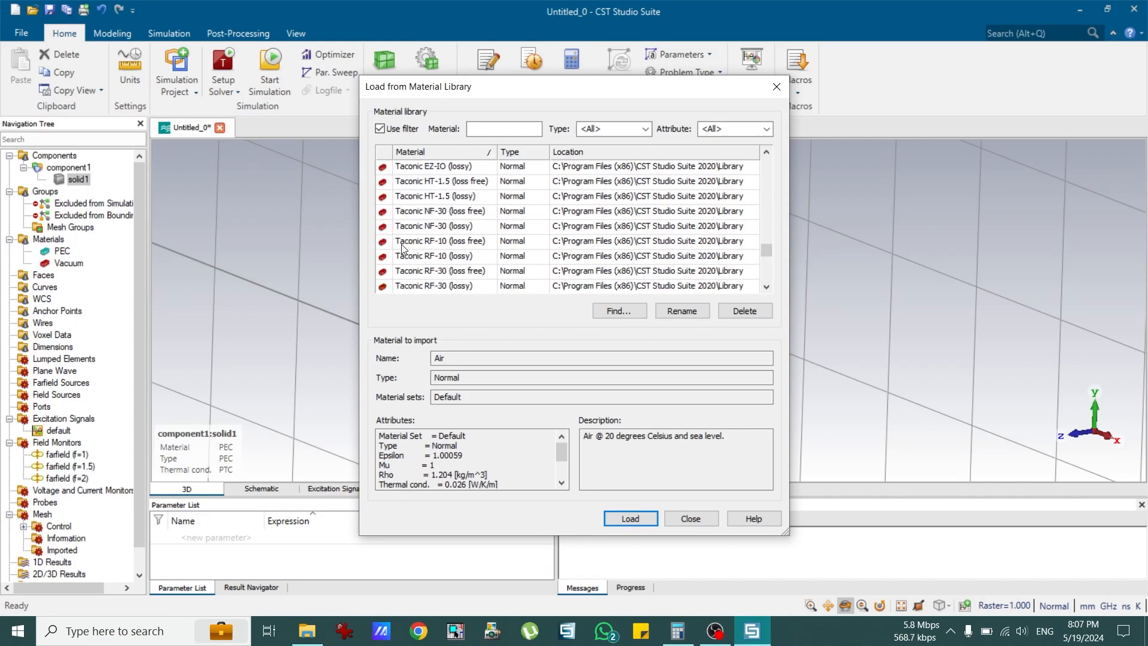
scroll(400, 245, up, 15)
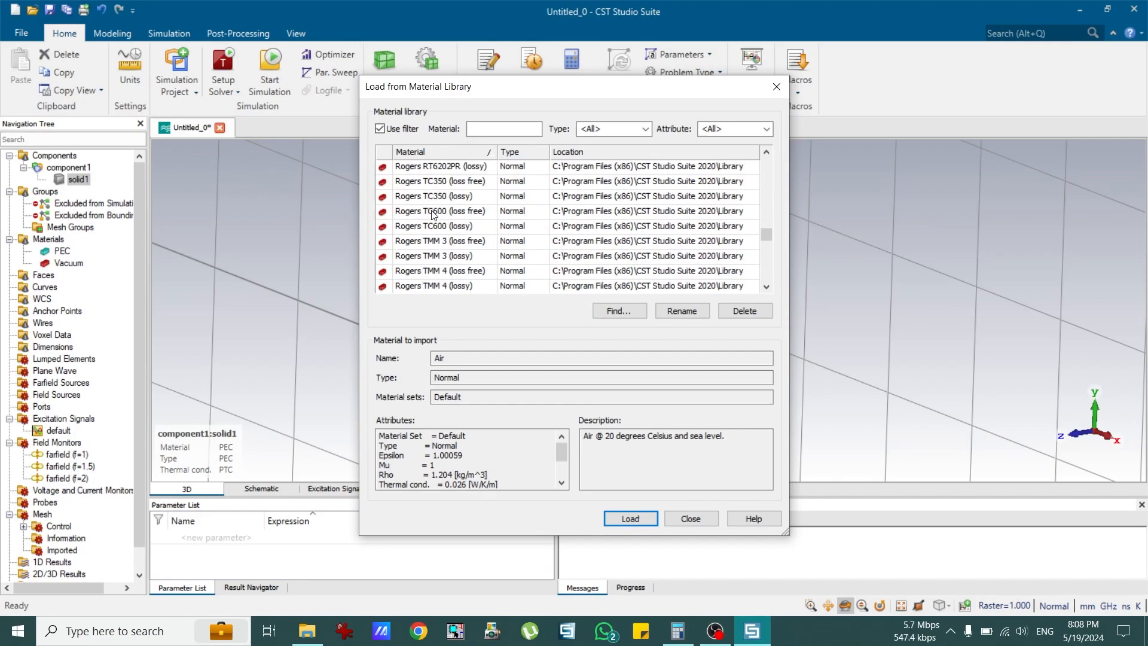
click(776, 86)
click(691, 252)
- Collapse the Components folder in the navigation tree and try to open the solver setup
click(78, 170)
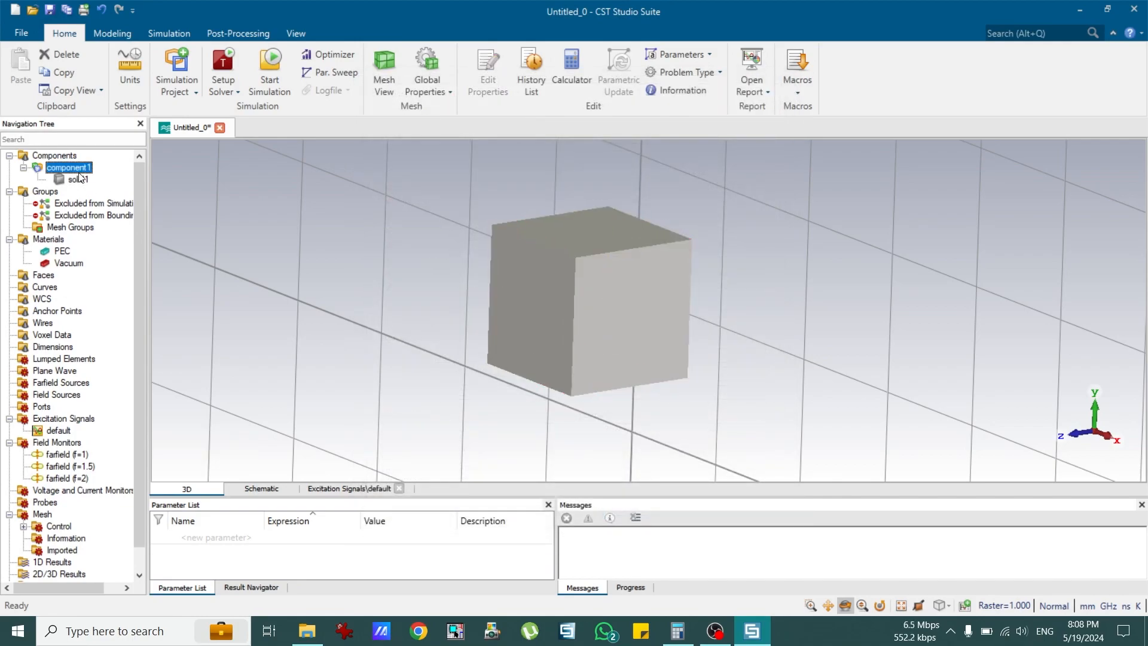
click(10, 156)
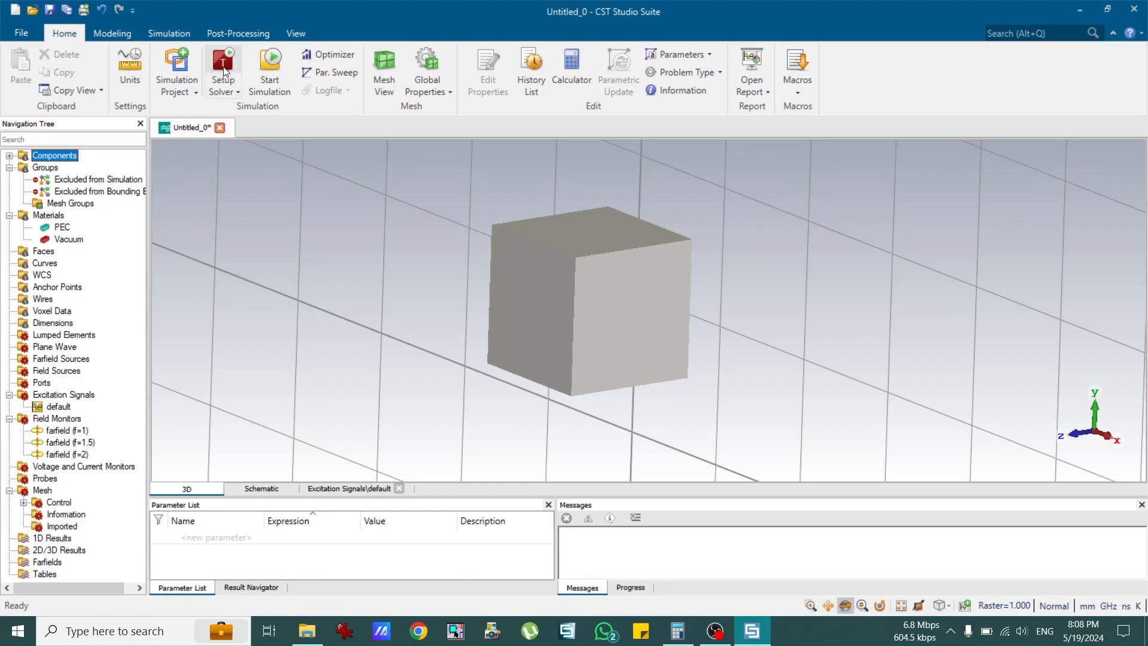
click(223, 65)
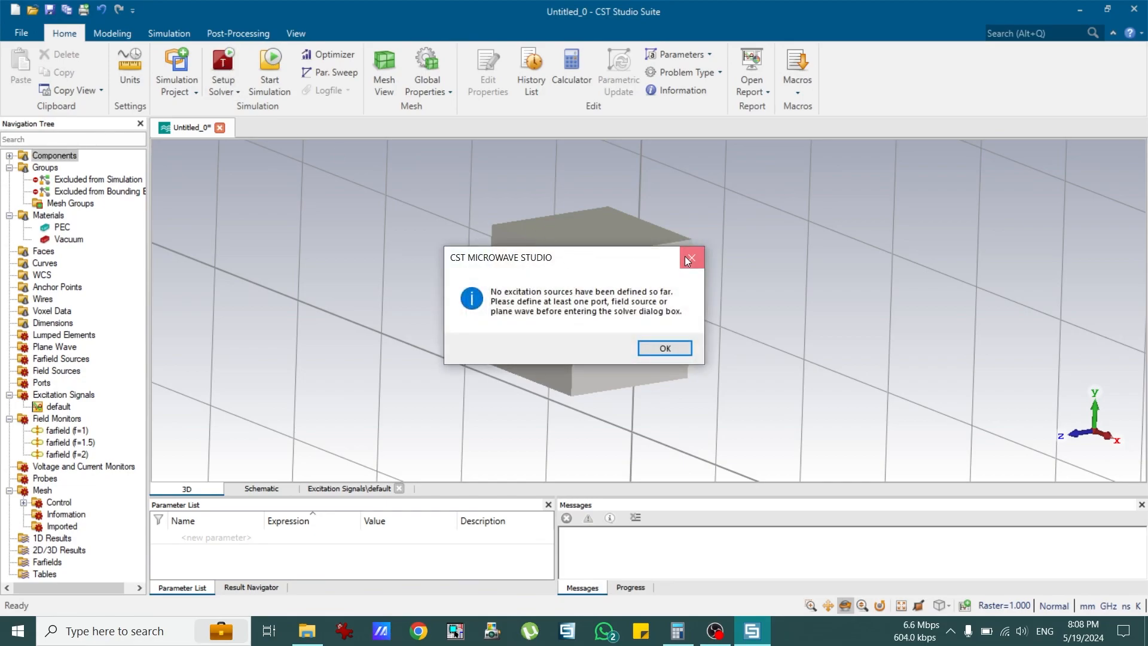
click(687, 259)
click(228, 88)
click(691, 258)
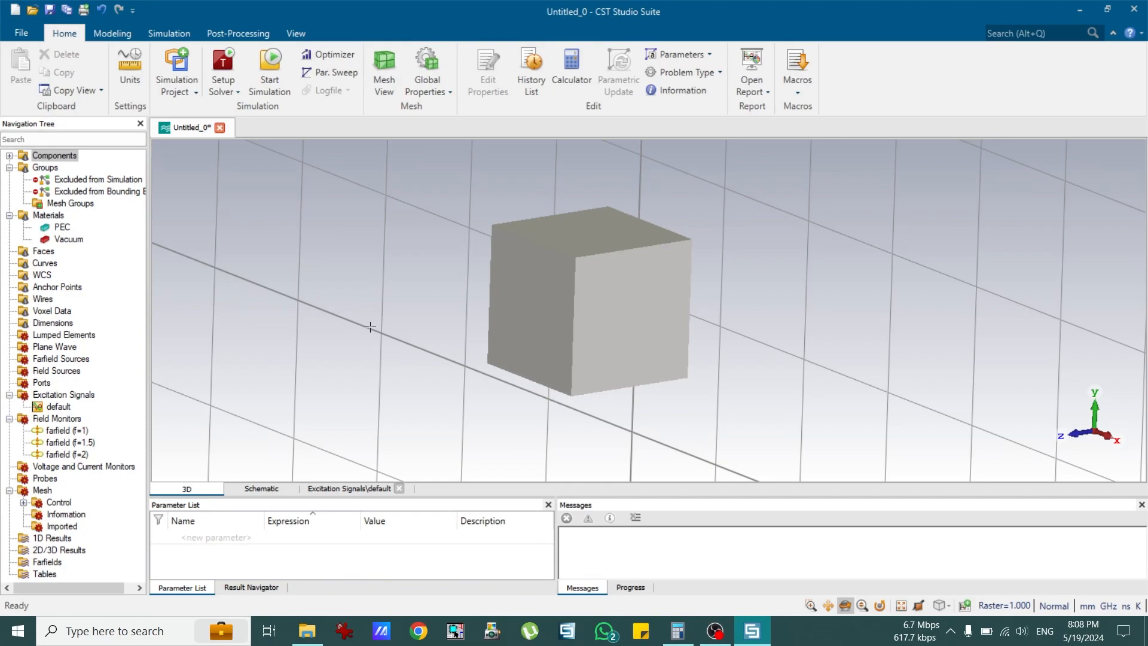
- Collapse Field Monitors and select Ports in the navigation tree, and check the solver setup's excitation source requirement
click(9, 418)
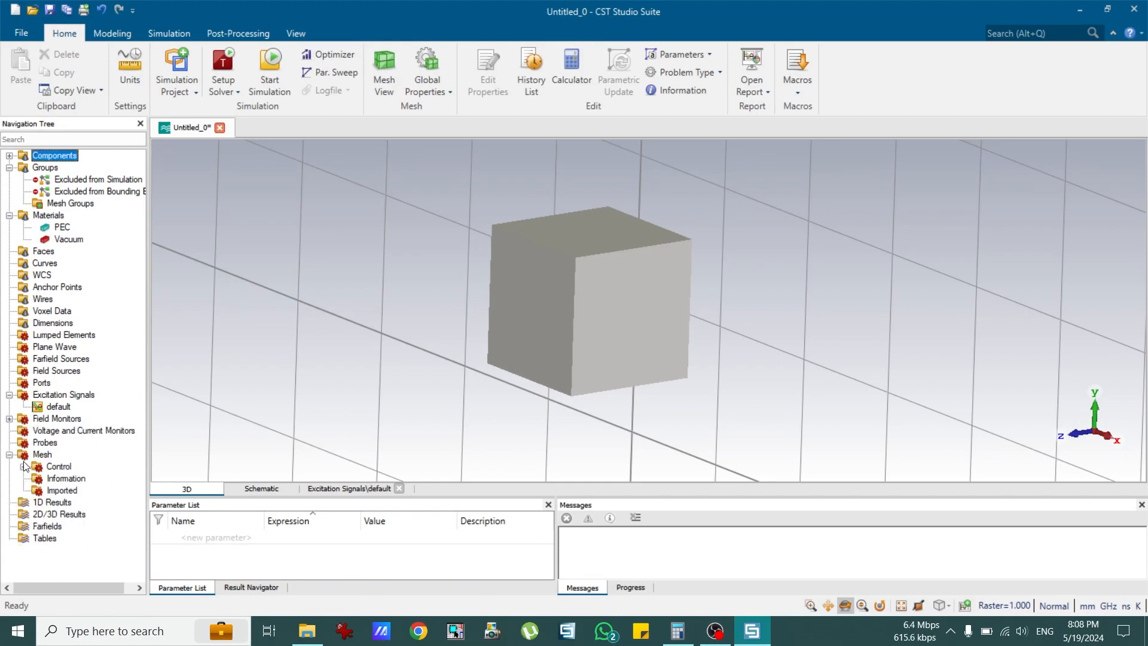
click(22, 383)
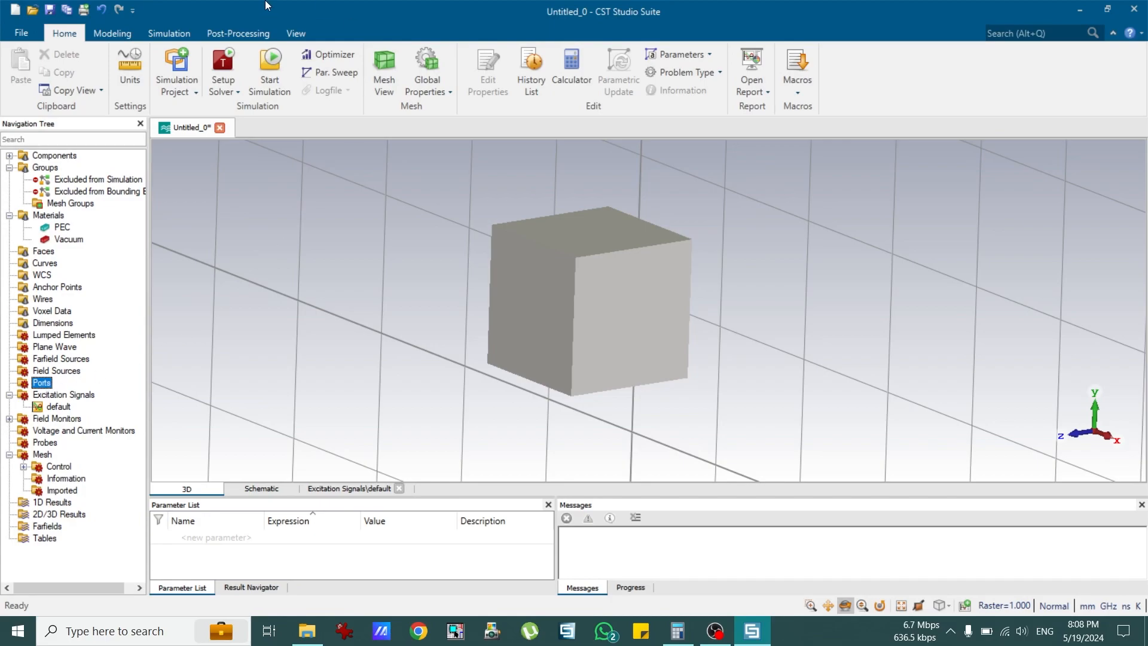
click(223, 66)
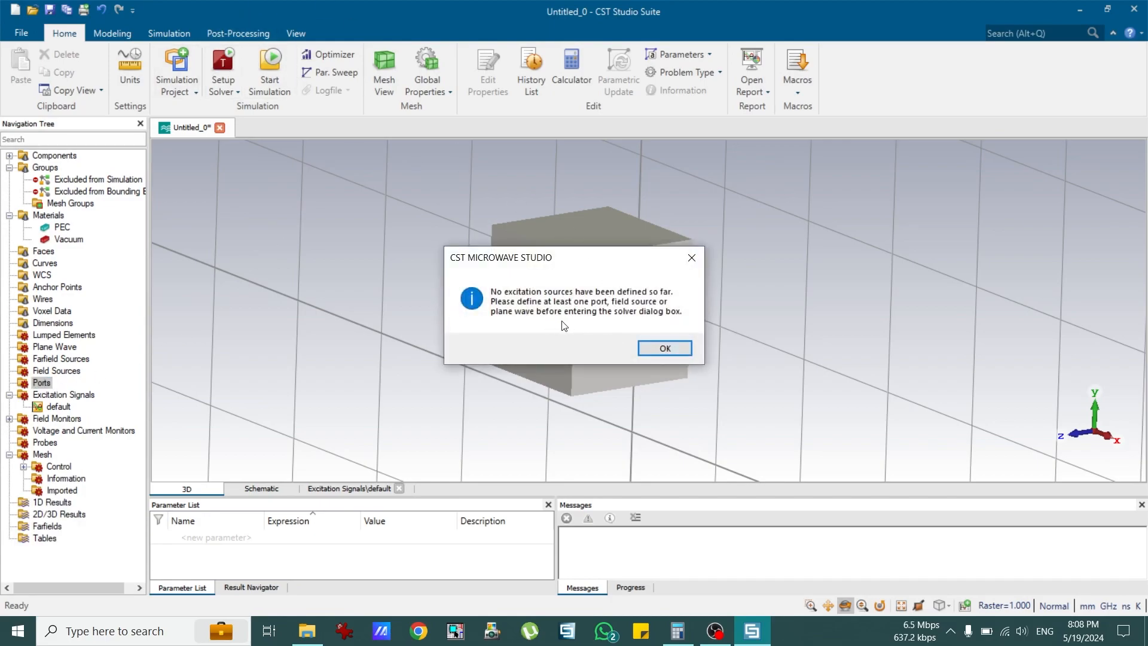
click(691, 258)
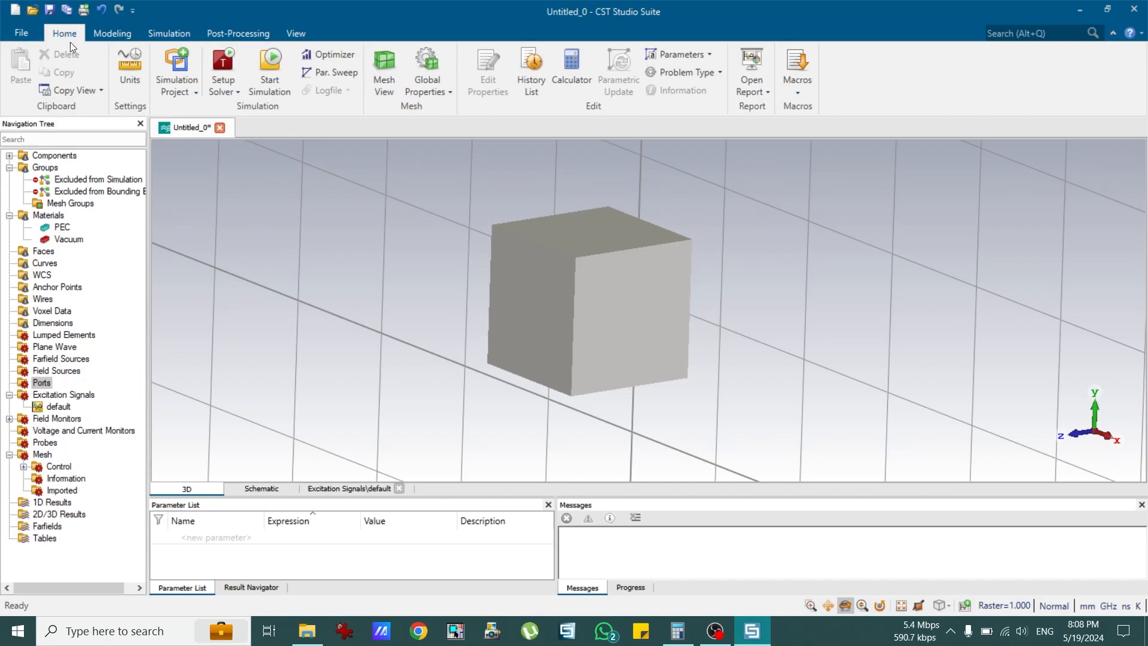
- Examine the project units and the available dimension units, and close the unit settings without changes
click(135, 77)
drag(533, 171, 318, 192)
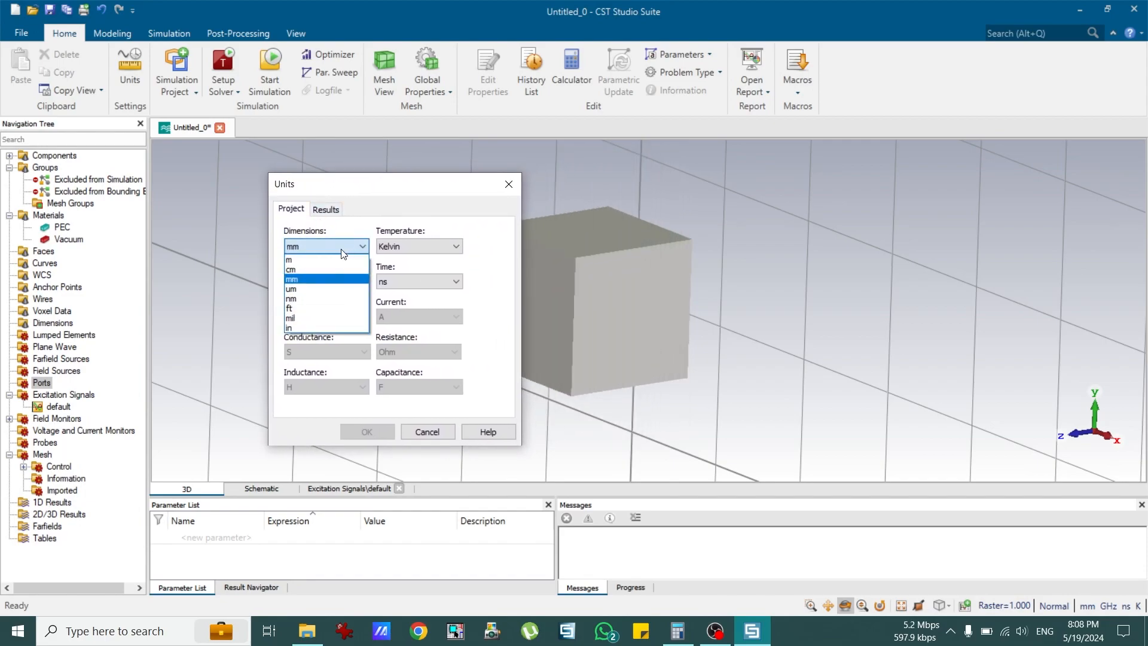
click(394, 226)
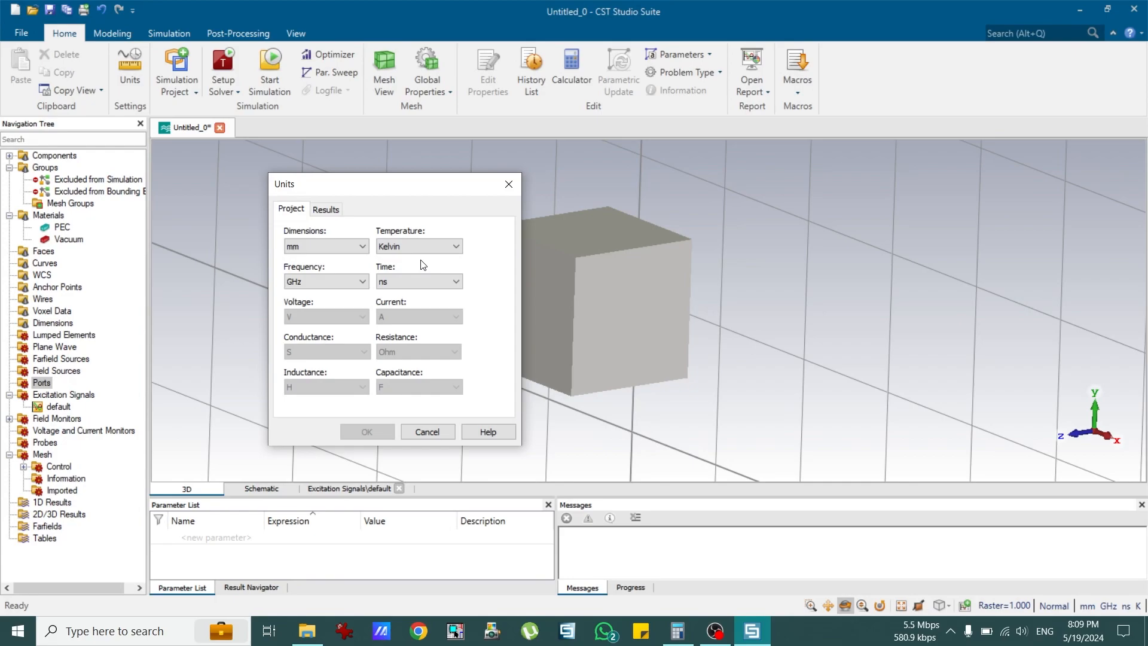
click(509, 182)
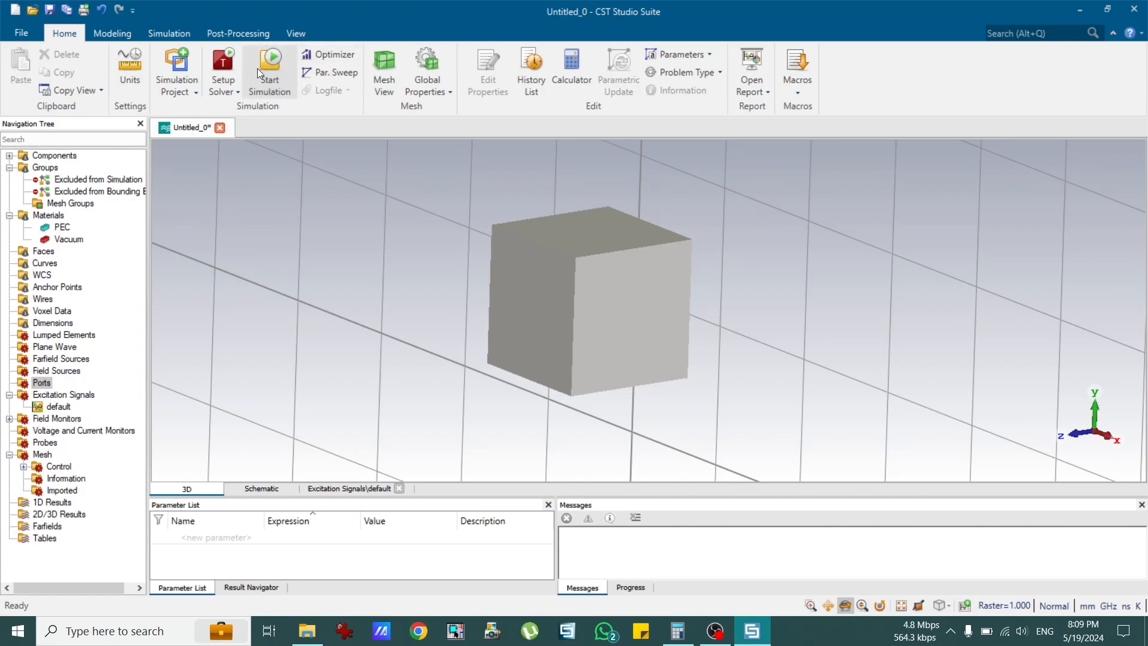
- Try to start the simulation and reopen the solver setup, dismissing the notices
click(273, 71)
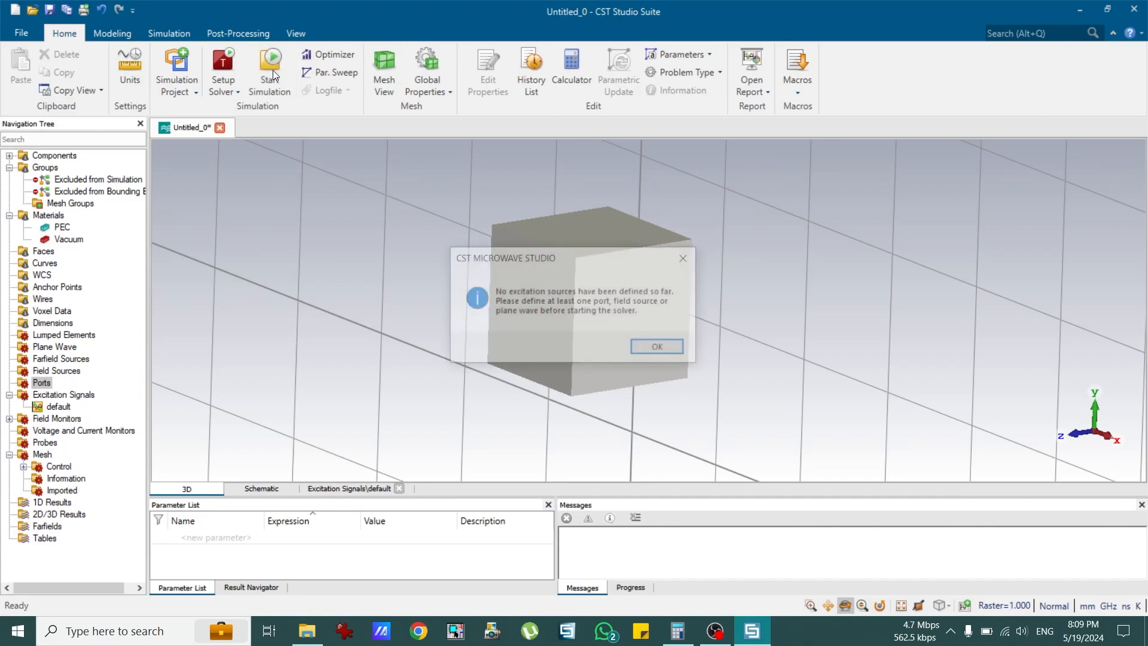
click(686, 257)
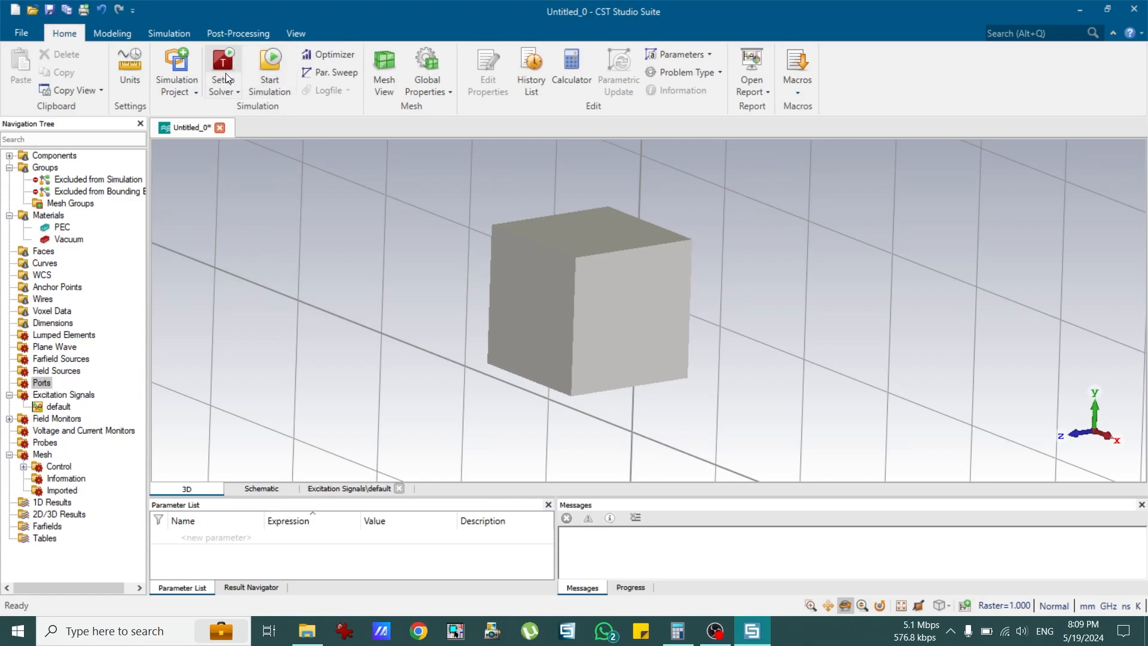
click(223, 66)
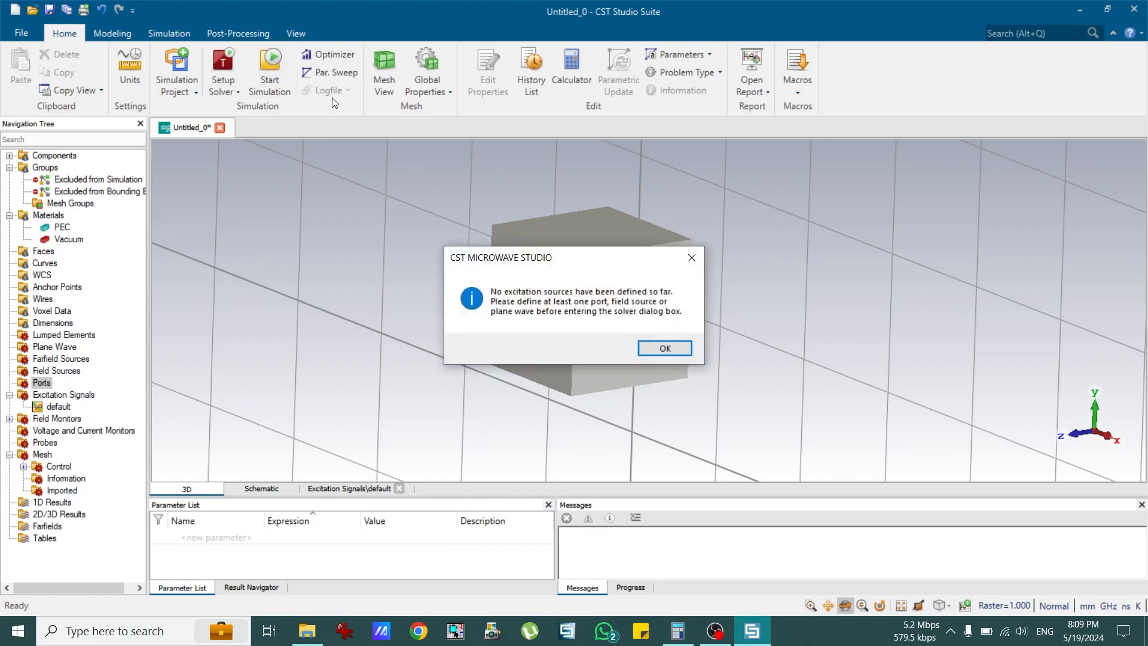
click(692, 257)
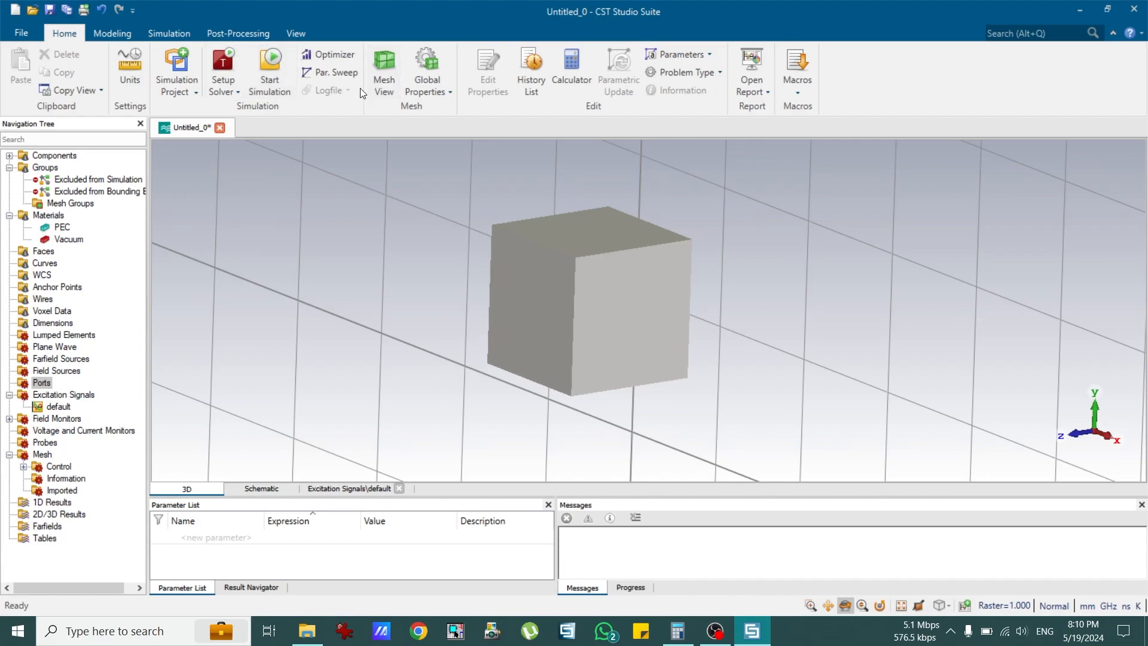
- Examine the Optimizer's simulation type, algorithm and parameter settings alongside the brick, and close it without starting
click(329, 56)
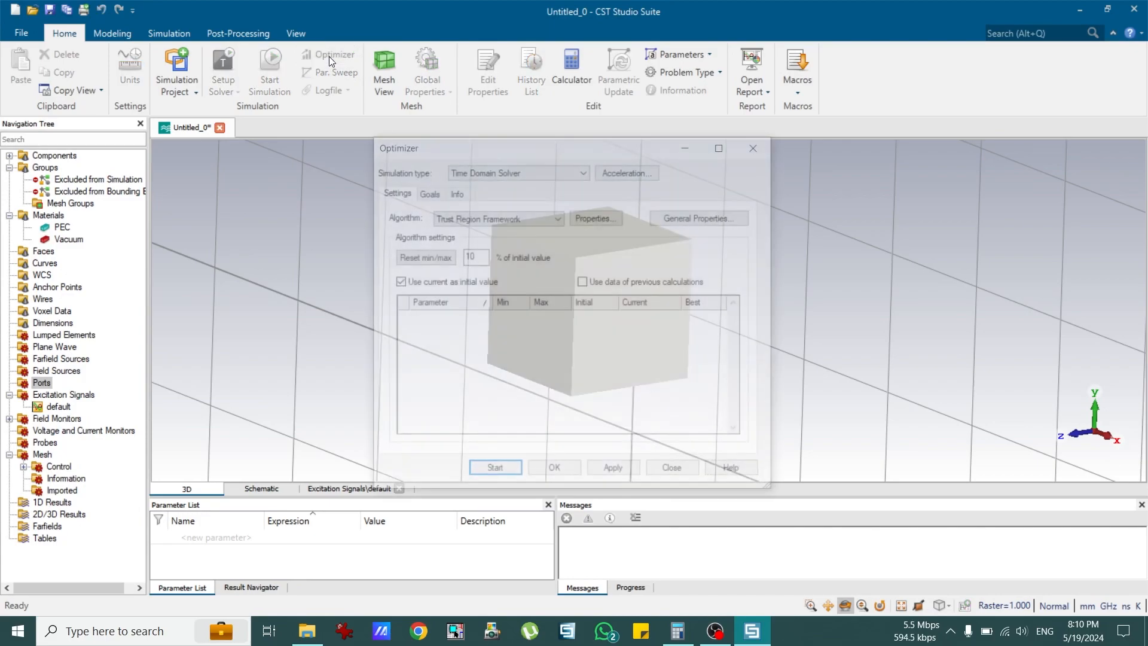
drag(546, 160, 548, 170)
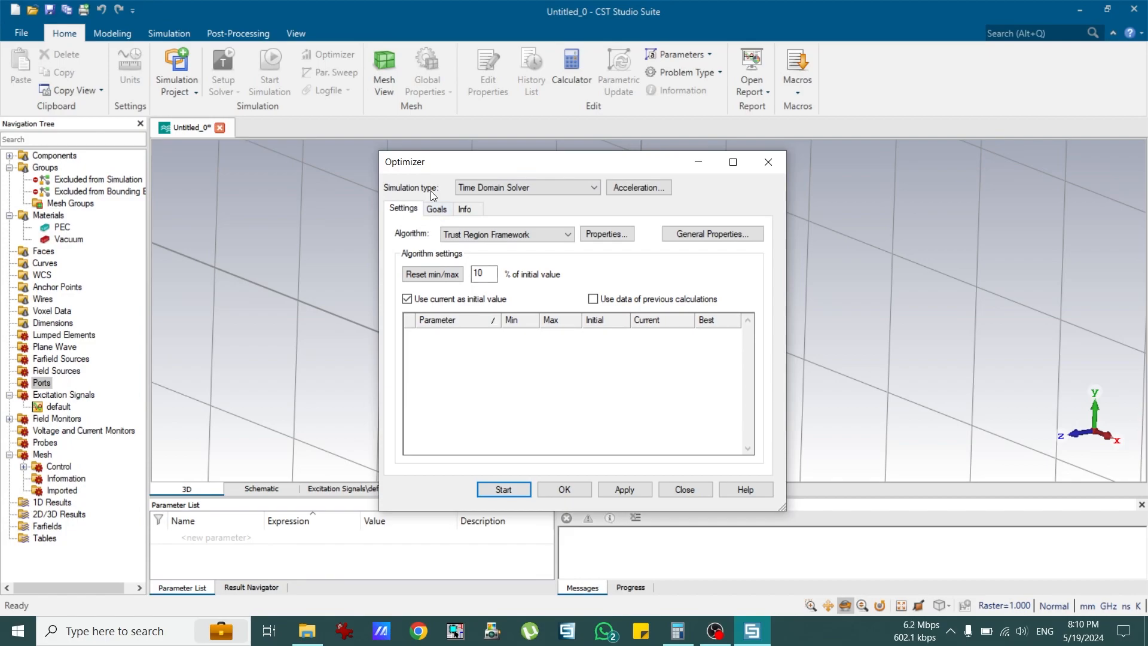
drag(446, 172, 548, 167)
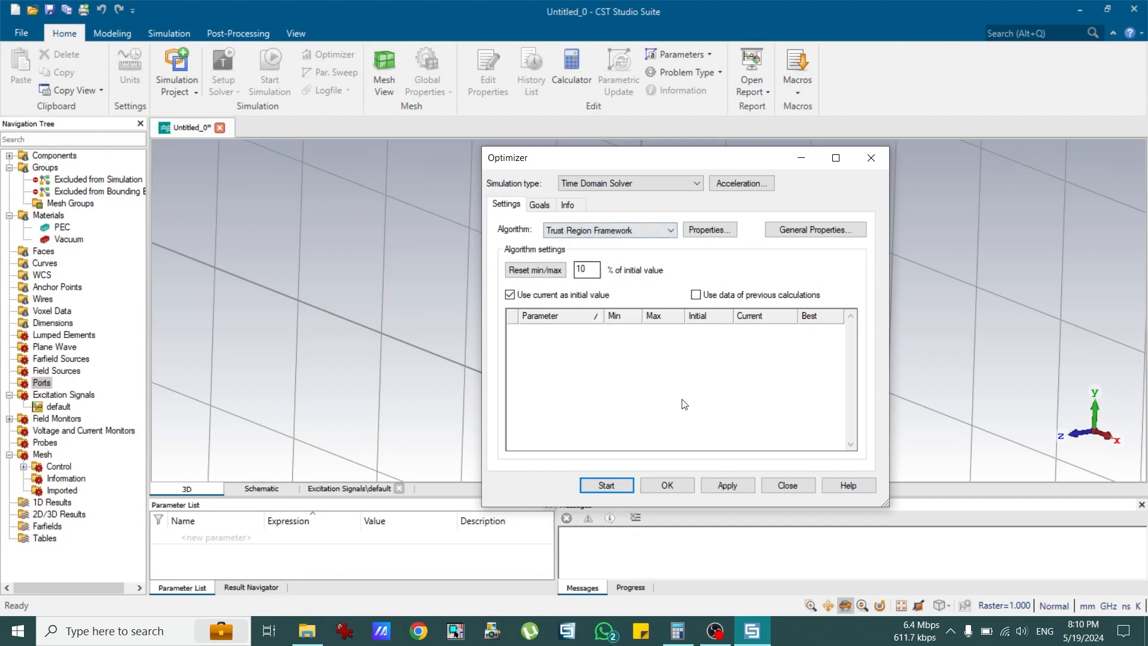
drag(639, 166, 244, 182)
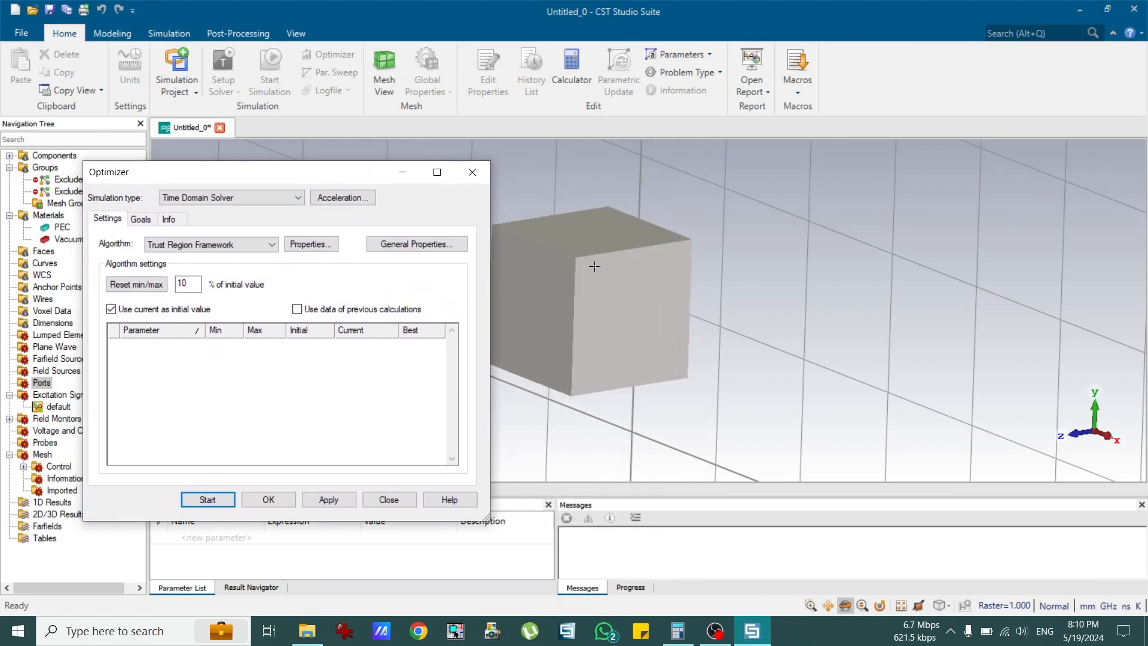
scroll(570, 299, down, 2)
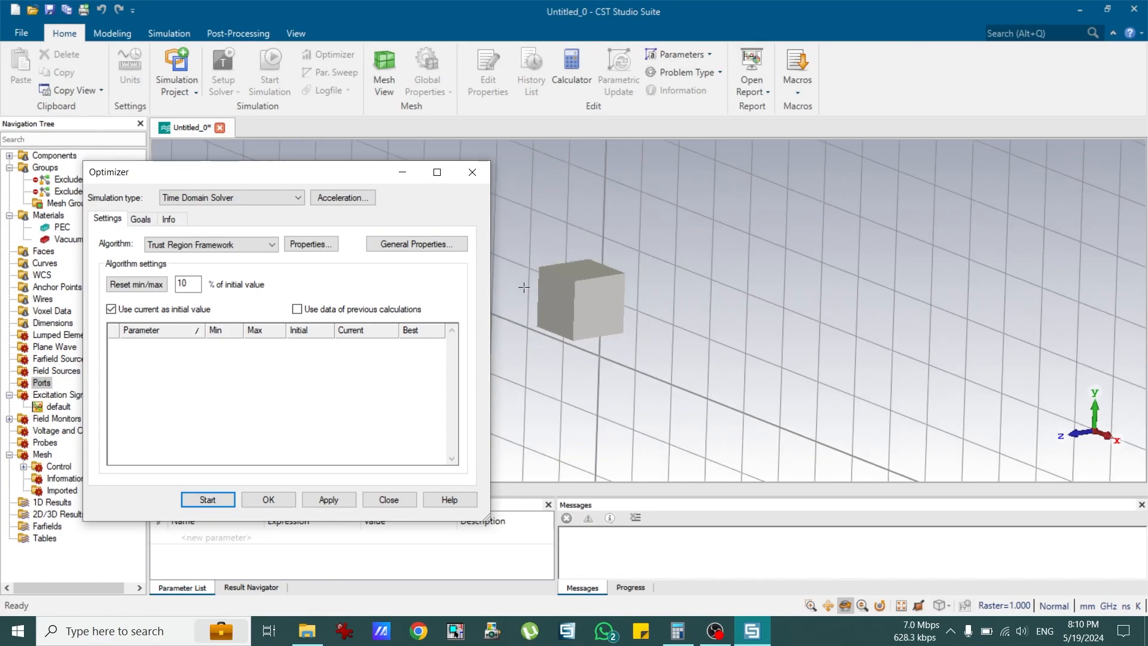
scroll(514, 272, up, 3)
scroll(588, 323, down, 1)
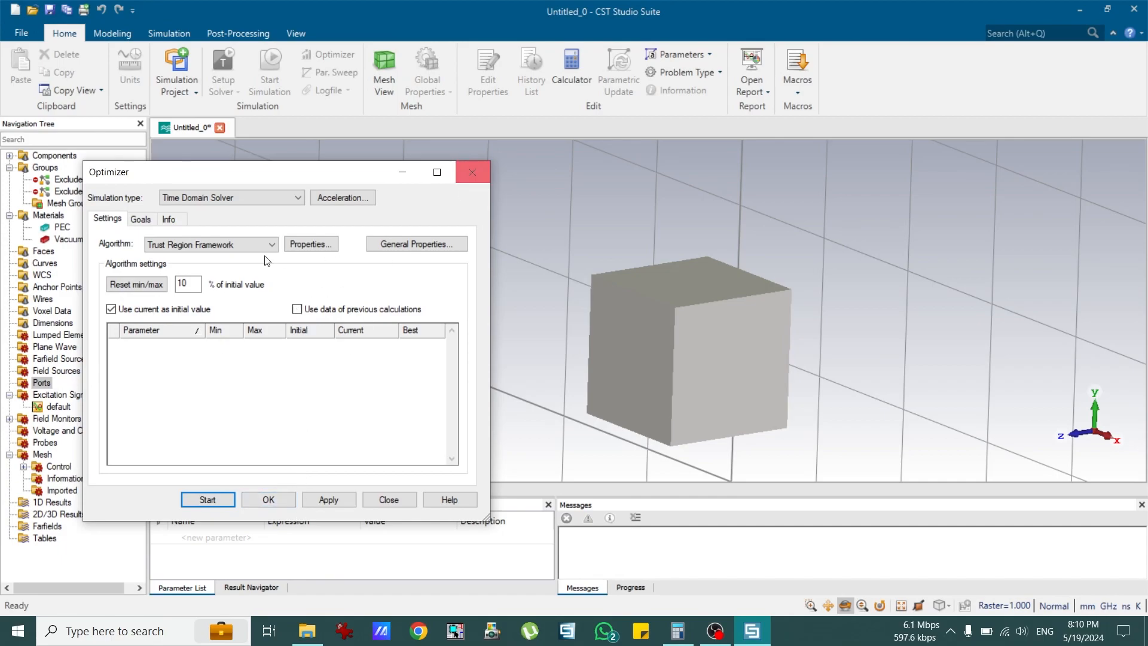
click(475, 173)
- Examine the Parameter Sweep settings and close them without defining a sequence
click(337, 73)
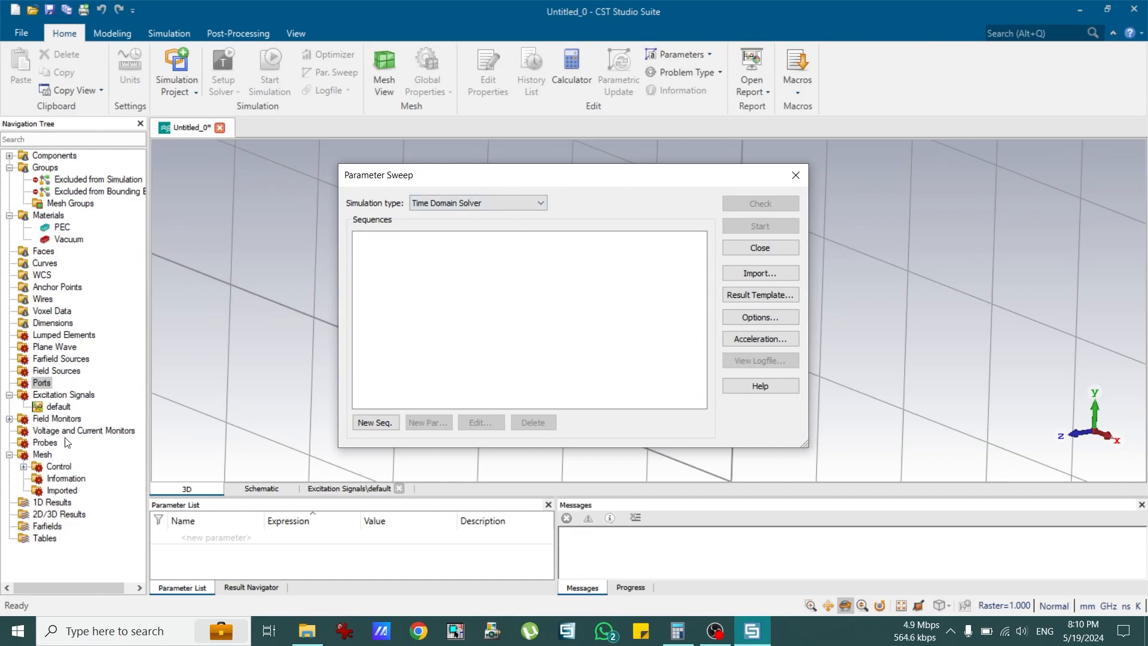
click(795, 174)
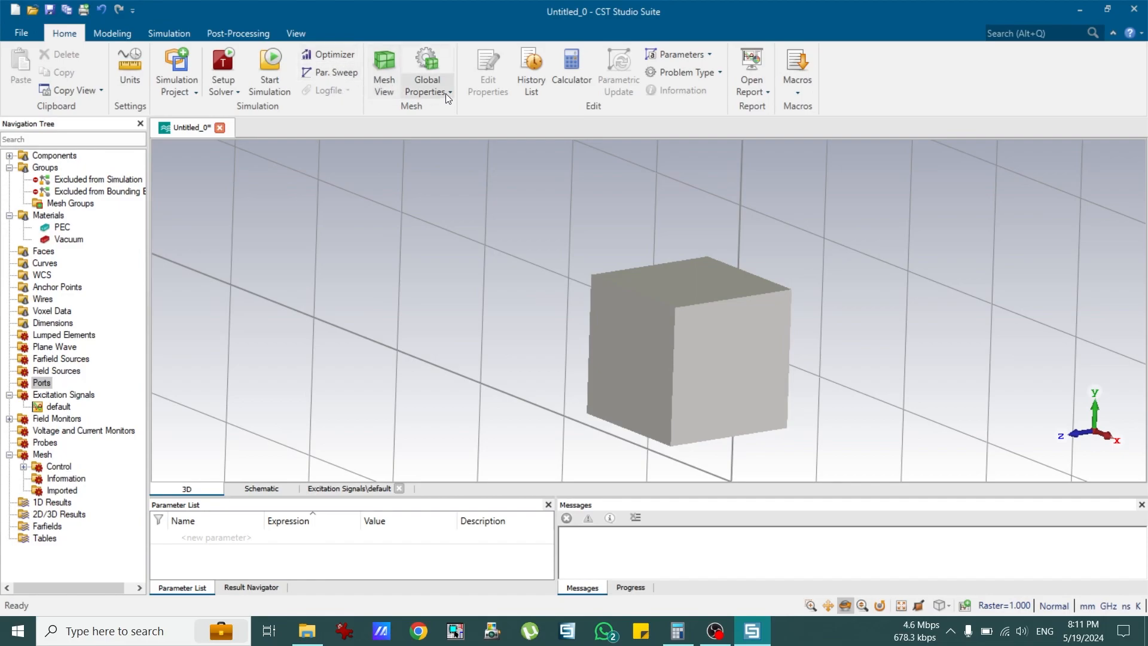
- Switch to the mesh view and inspect the mesh lines around the brick up close
click(385, 66)
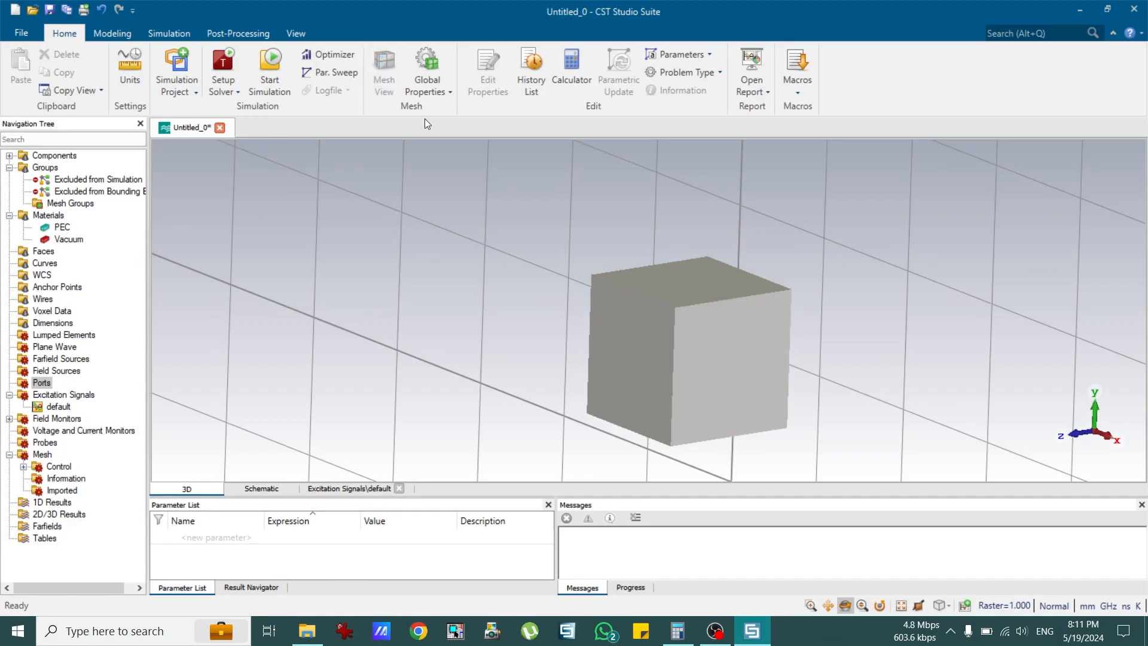
scroll(443, 227, down, 6)
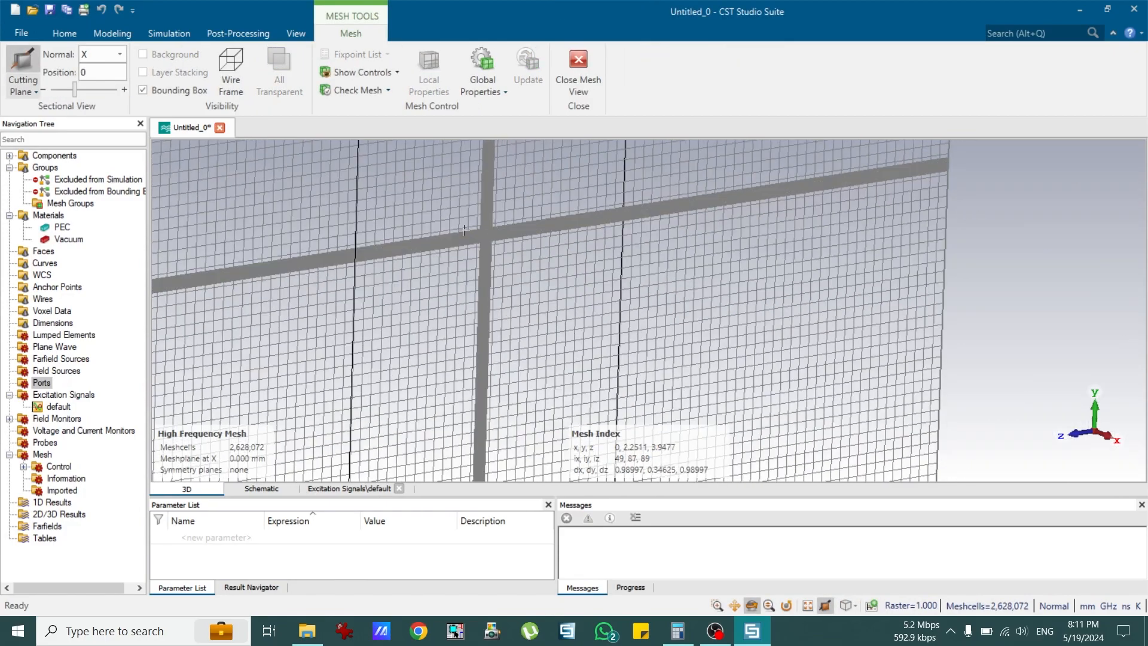
scroll(680, 322, up, 5)
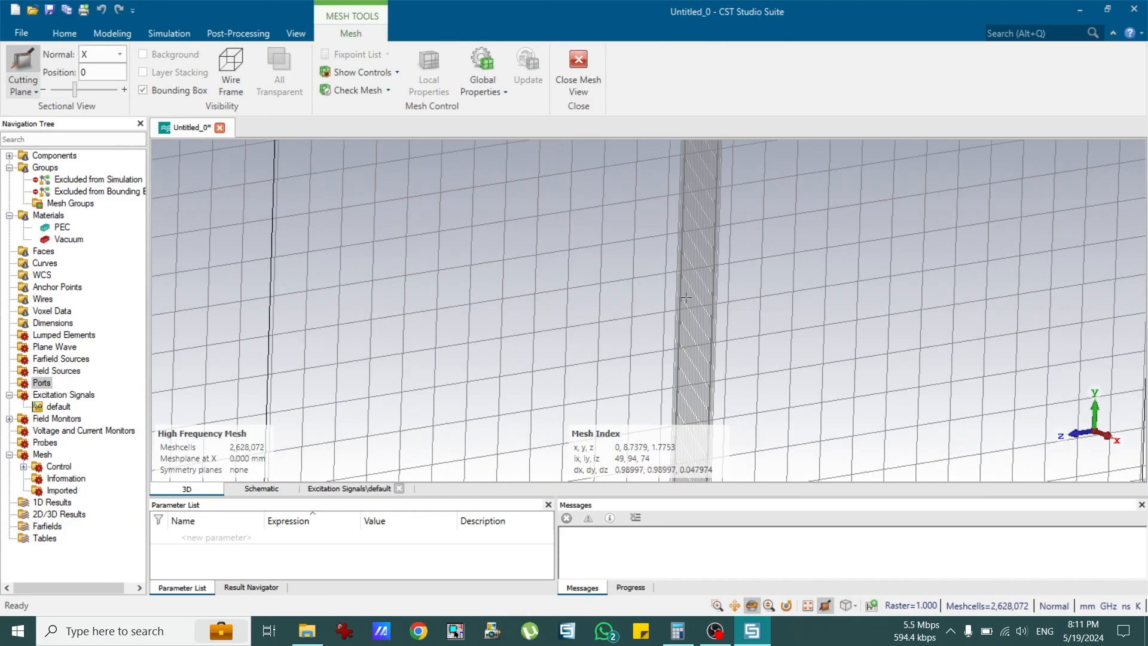
- Inspect the mesh cutting plane from farther out and leave the mesh view
scroll(681, 322, down, 3)
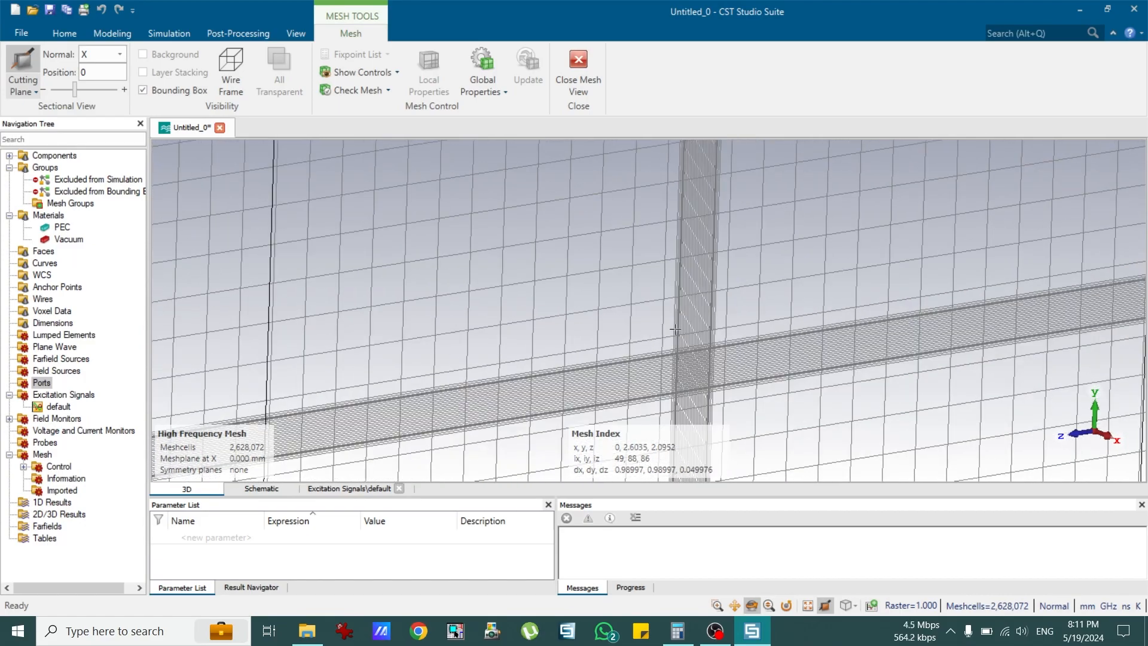
mouse_move(674, 329)
mouse_down()
mouse_move(843, 307)
mouse_move(661, 293)
mouse_up()
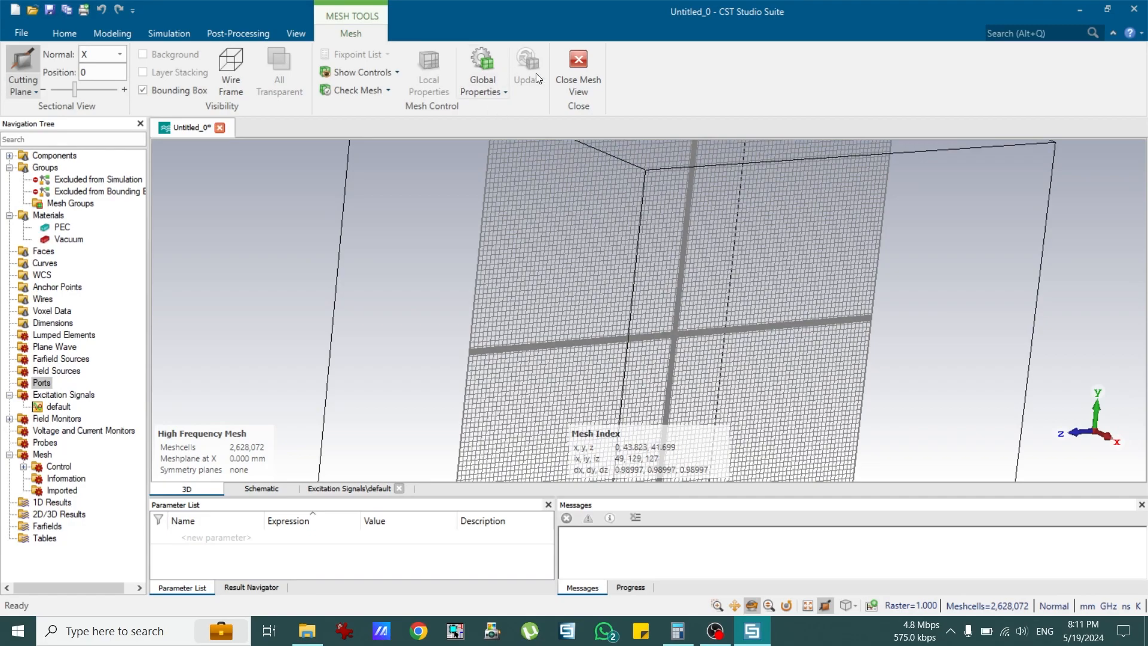
click(565, 78)
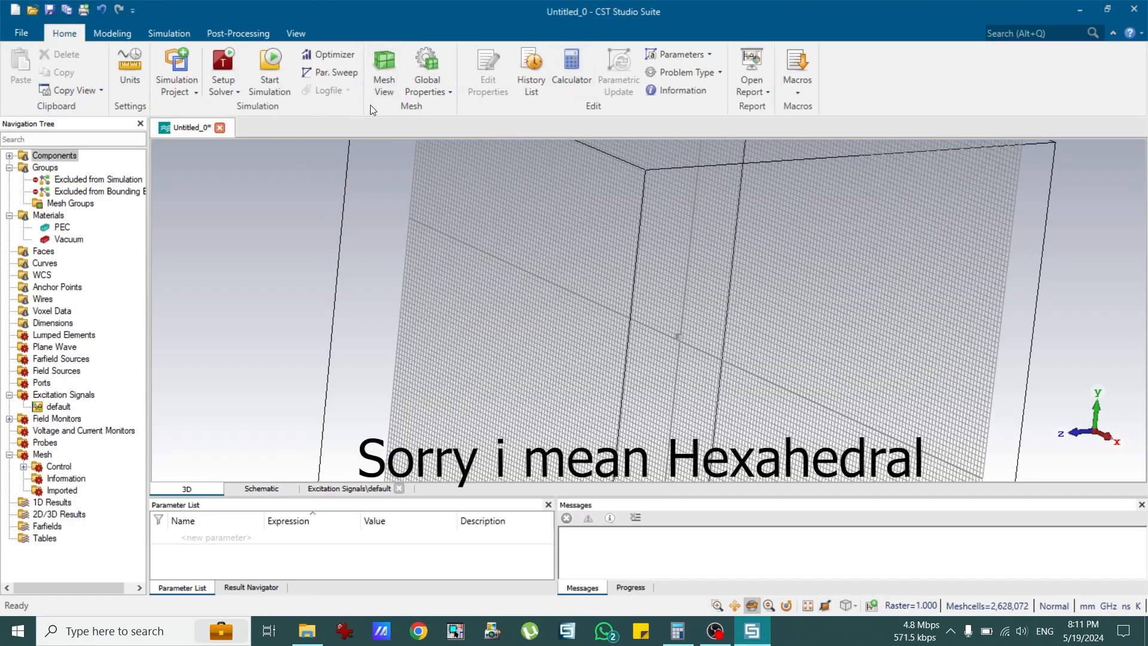
- Check the mesh types offered for the Time Domain Solver, Hexahedral and Hexahedral TLM, without changing the selection
click(422, 91)
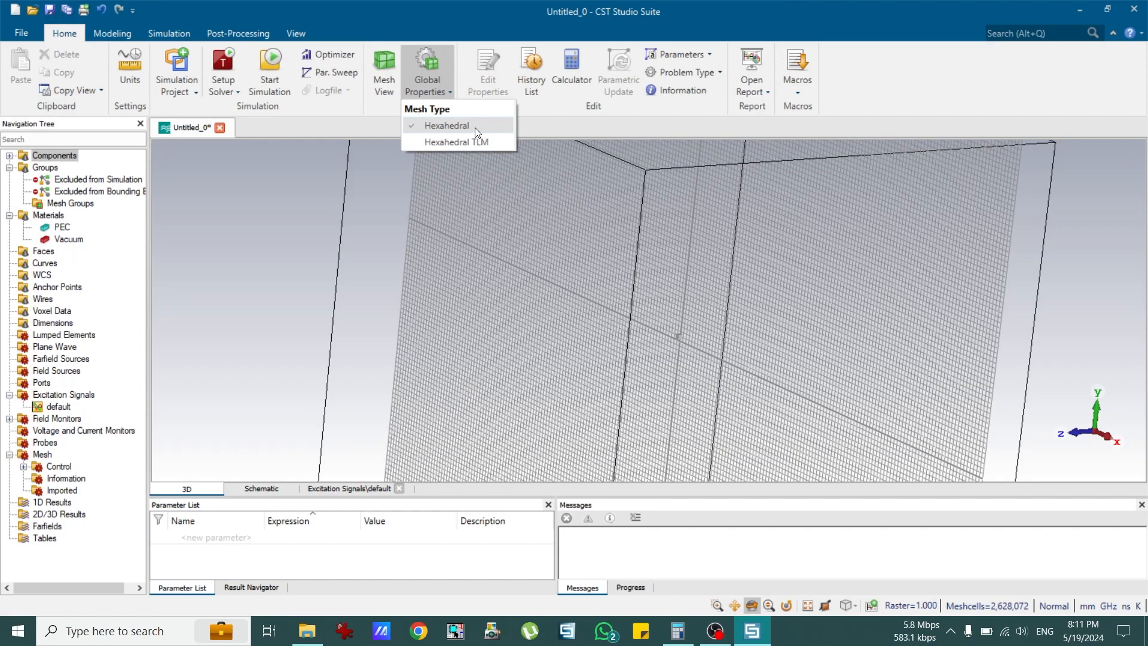
click(529, 113)
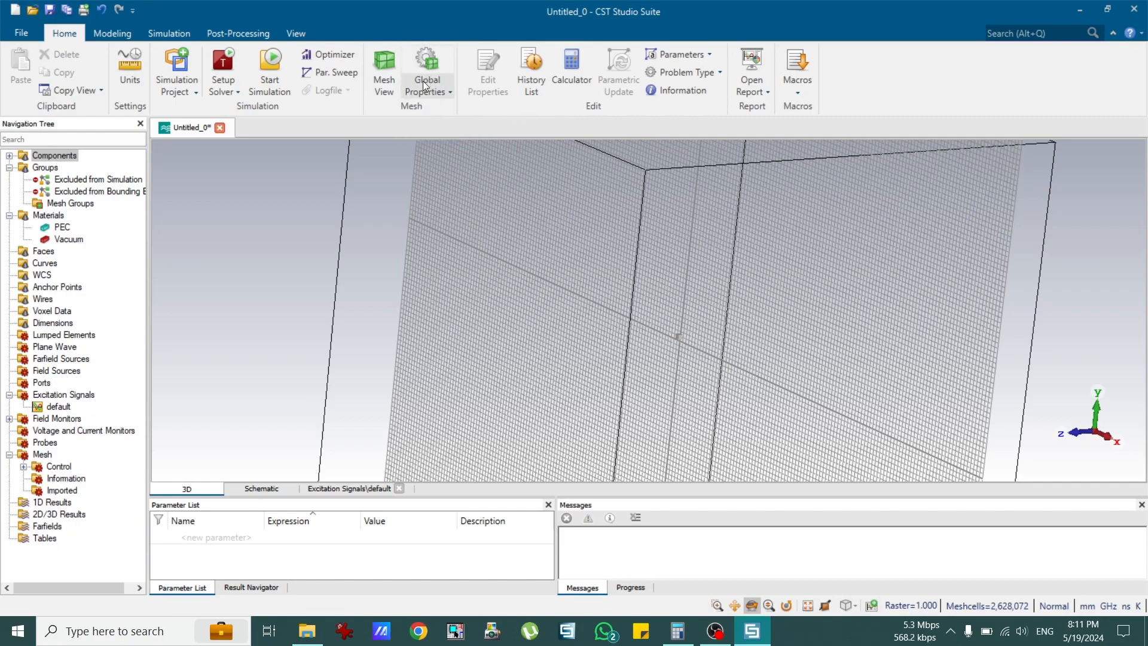
scroll(680, 340, up, 12)
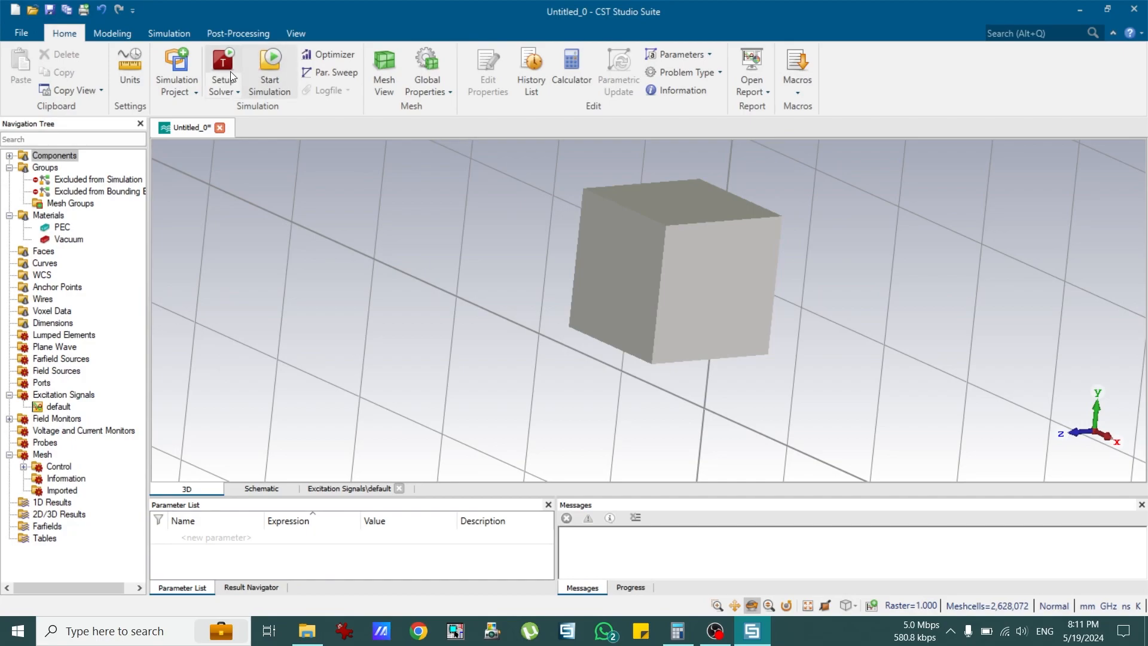
click(416, 96)
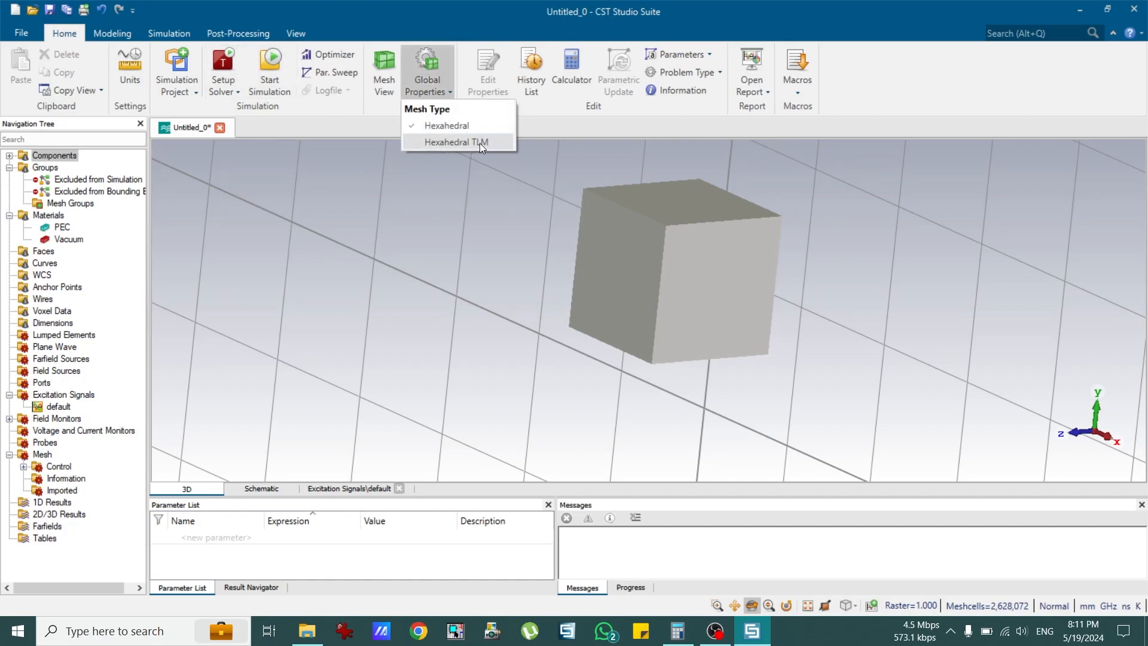
click(387, 119)
- Switch the solver to the Integral Equation Solver and check its available mesh type
click(220, 85)
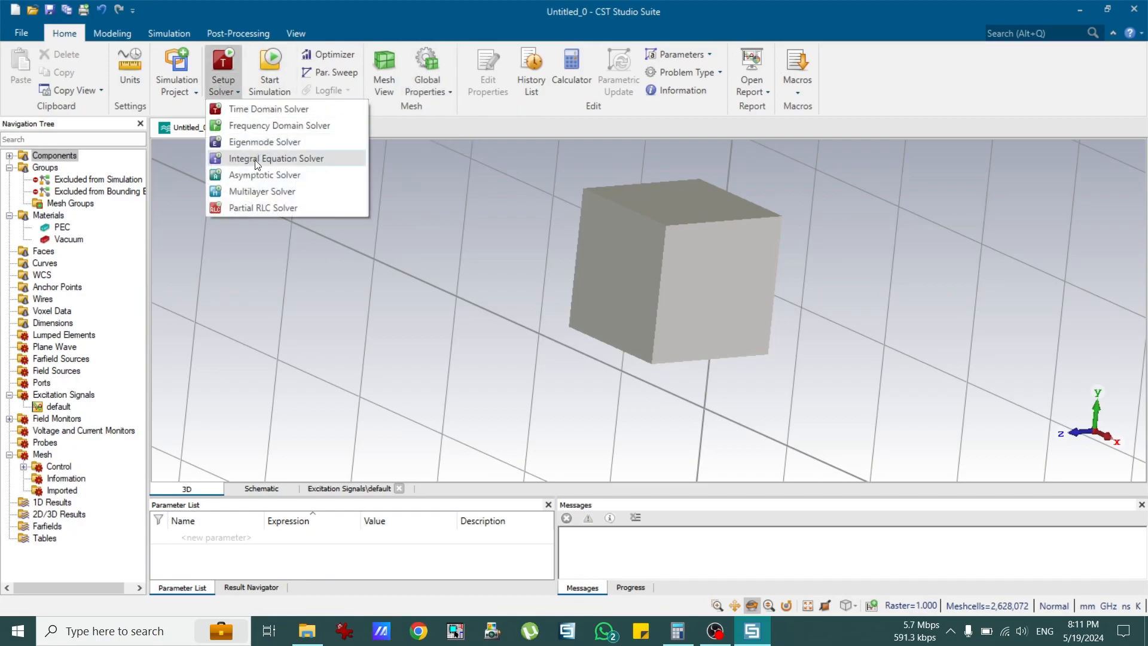
click(310, 166)
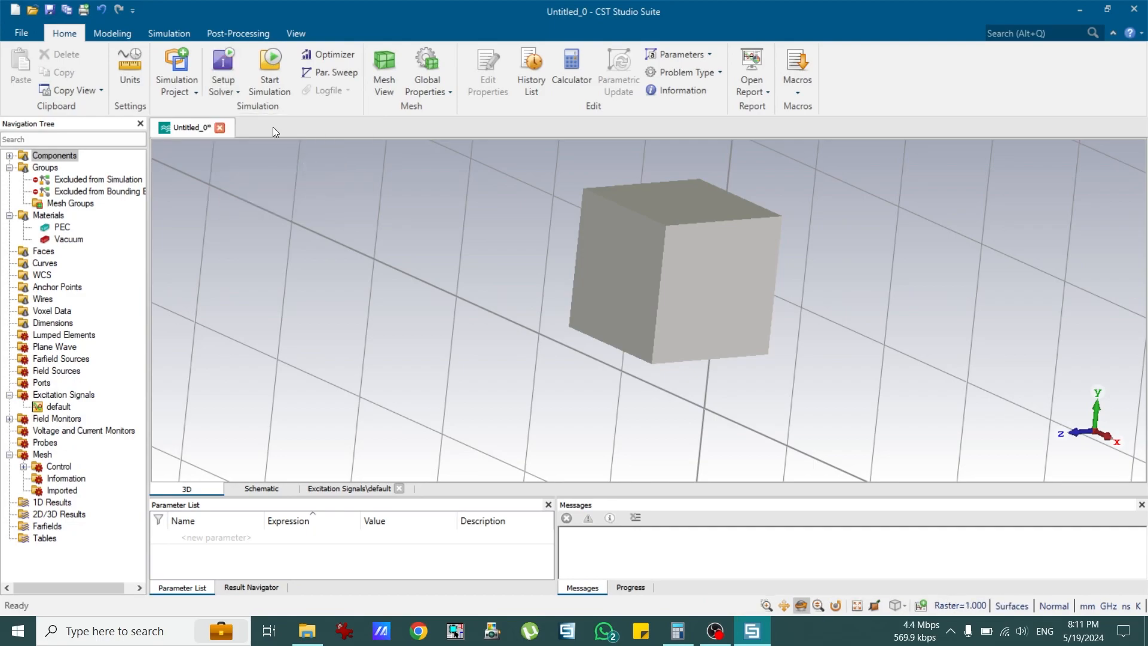
click(421, 91)
click(227, 93)
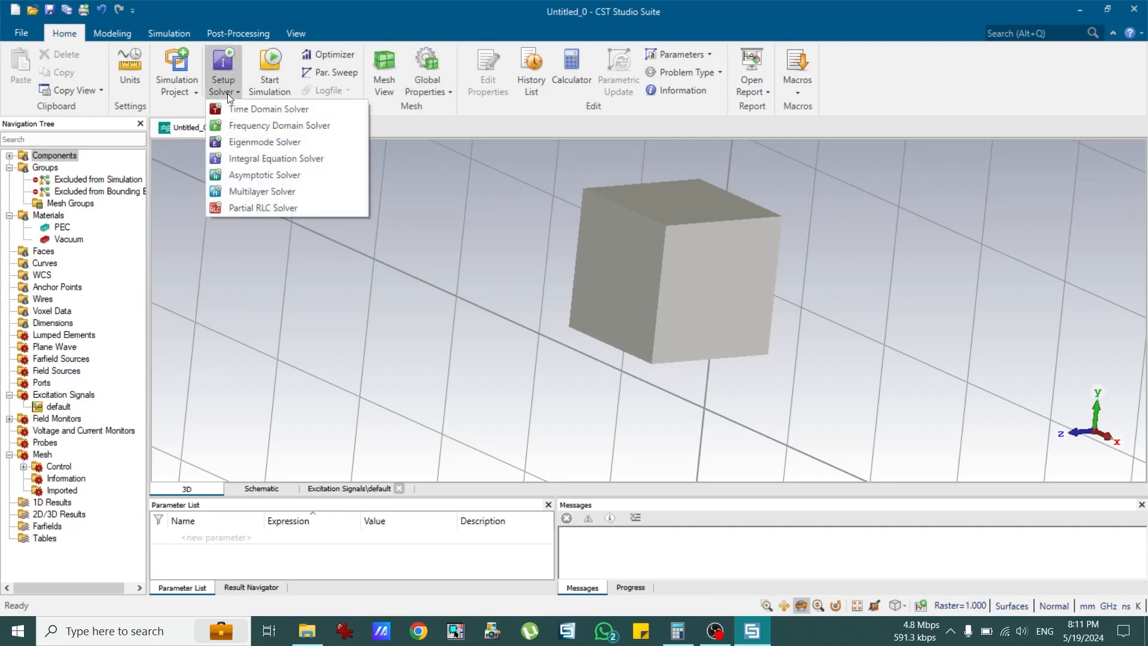
click(407, 127)
click(436, 89)
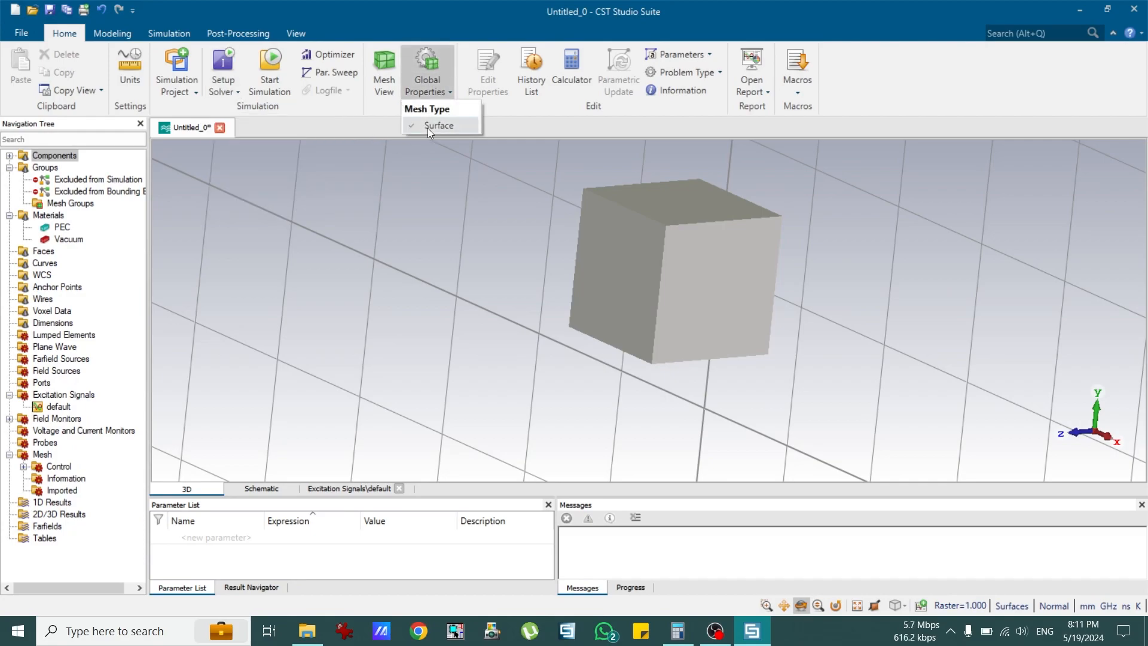
click(354, 124)
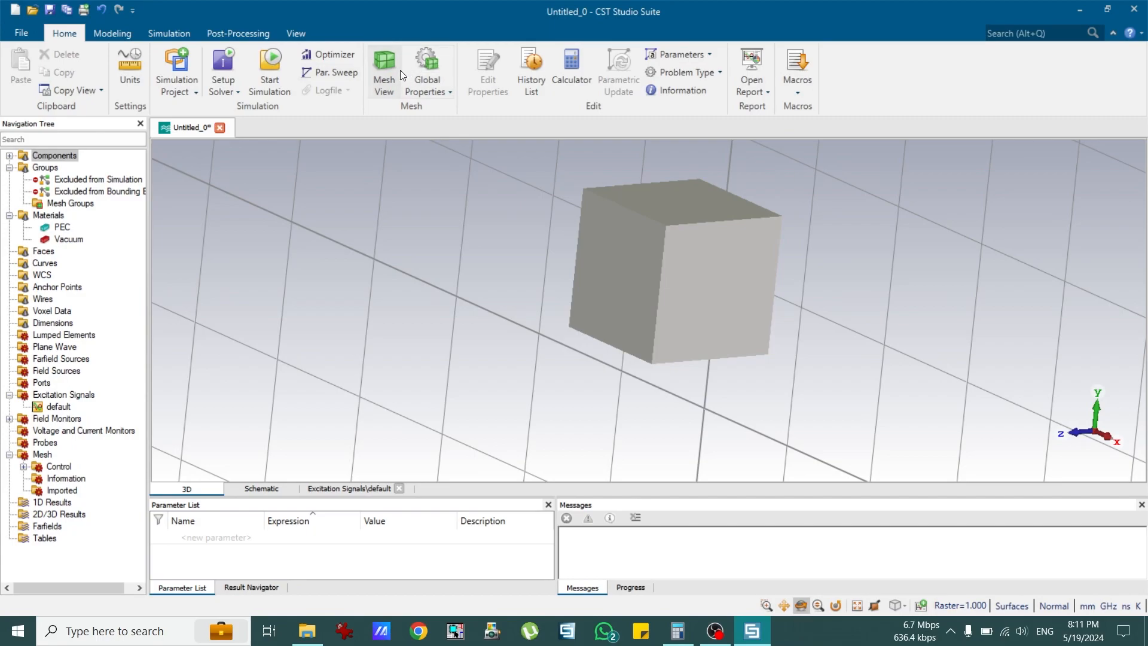
- View the brick in the mesh view under the Integral Equation Solver, and switch back to the Time Domain Solver
click(383, 82)
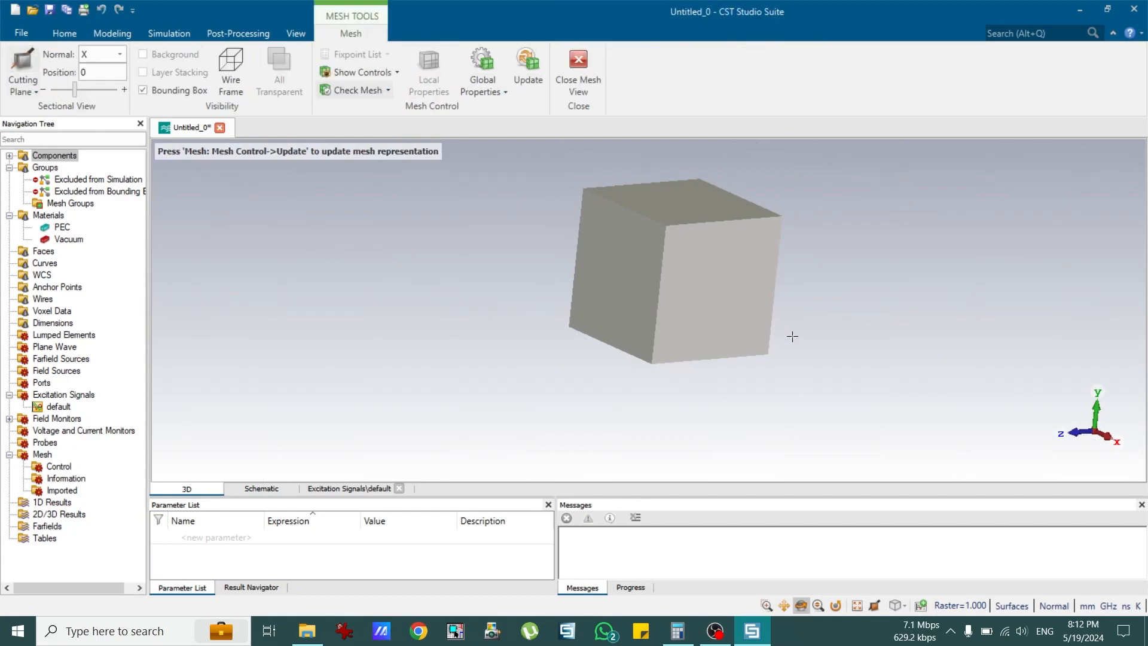
click(577, 84)
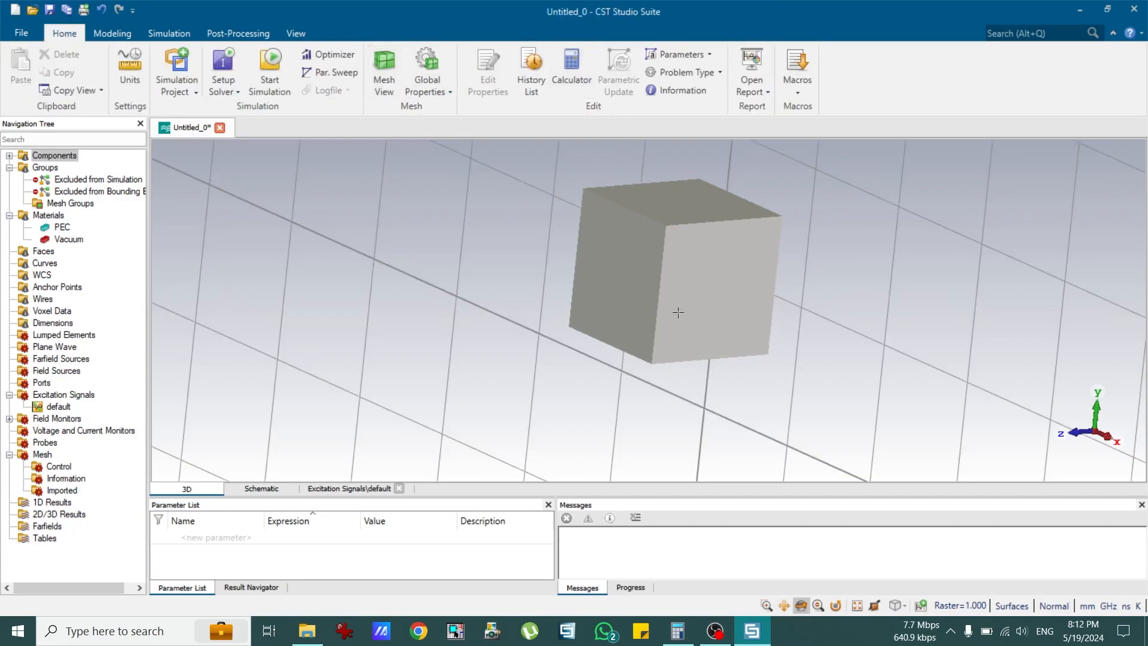
click(223, 83)
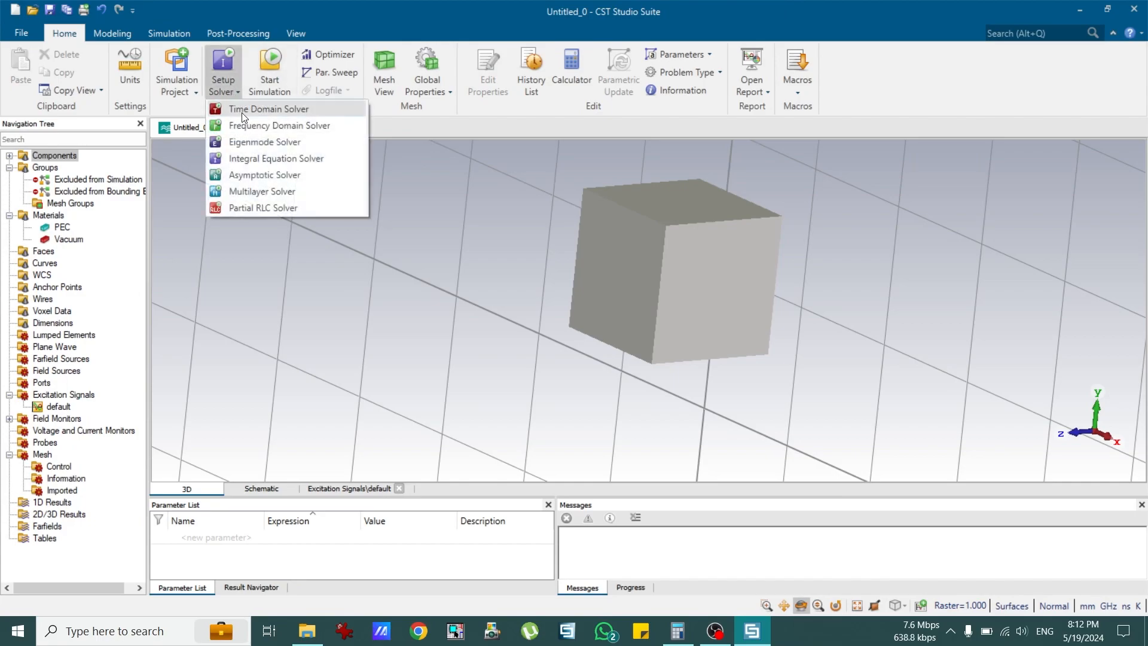
click(241, 111)
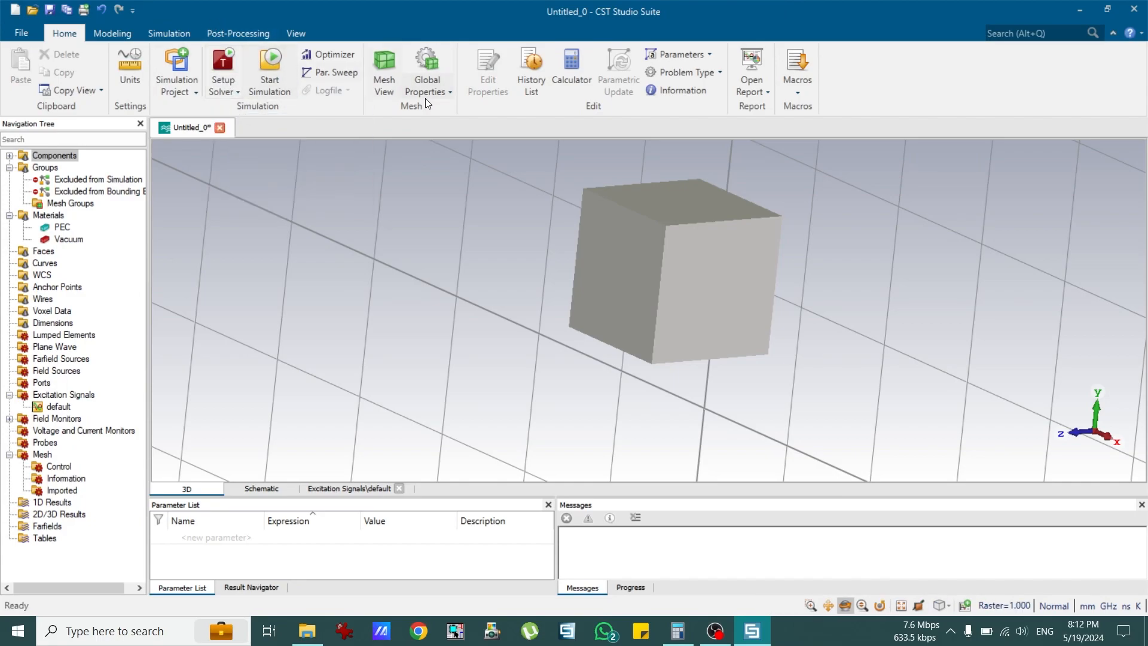
- Review the operations recorded in the History List without editing them, and take a brief look at the Calculator
click(541, 77)
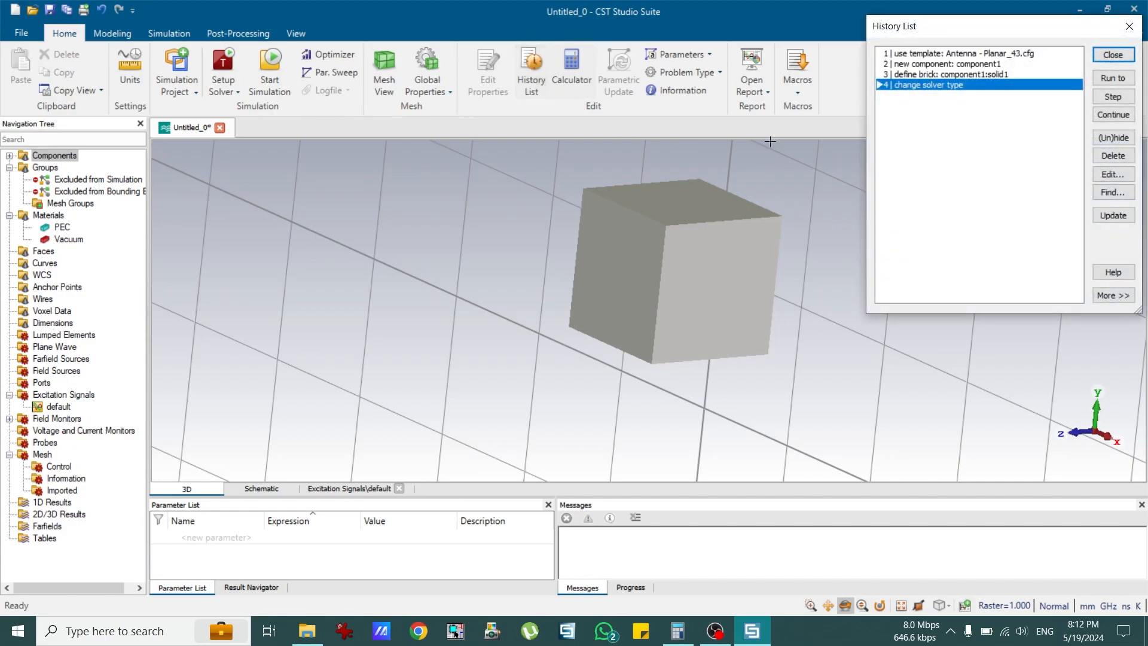
mouse_move(944, 33)
mouse_down()
mouse_move(919, 50)
mouse_move(859, 153)
mouse_move(919, 51)
mouse_move(947, 31)
mouse_up()
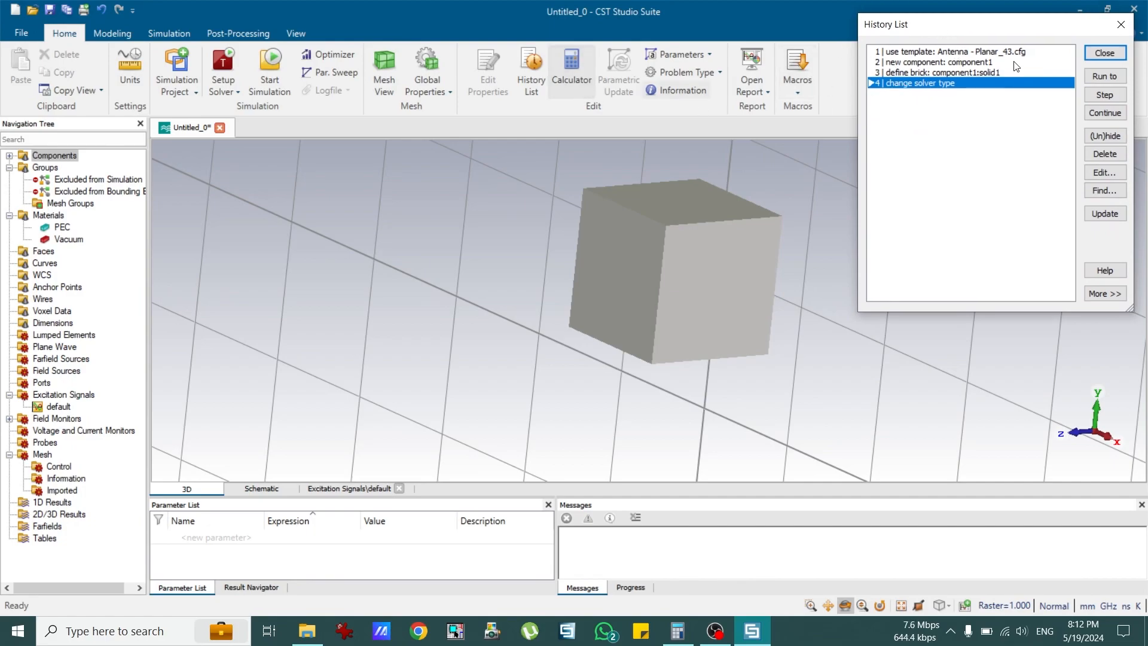
drag(959, 38, 953, 26)
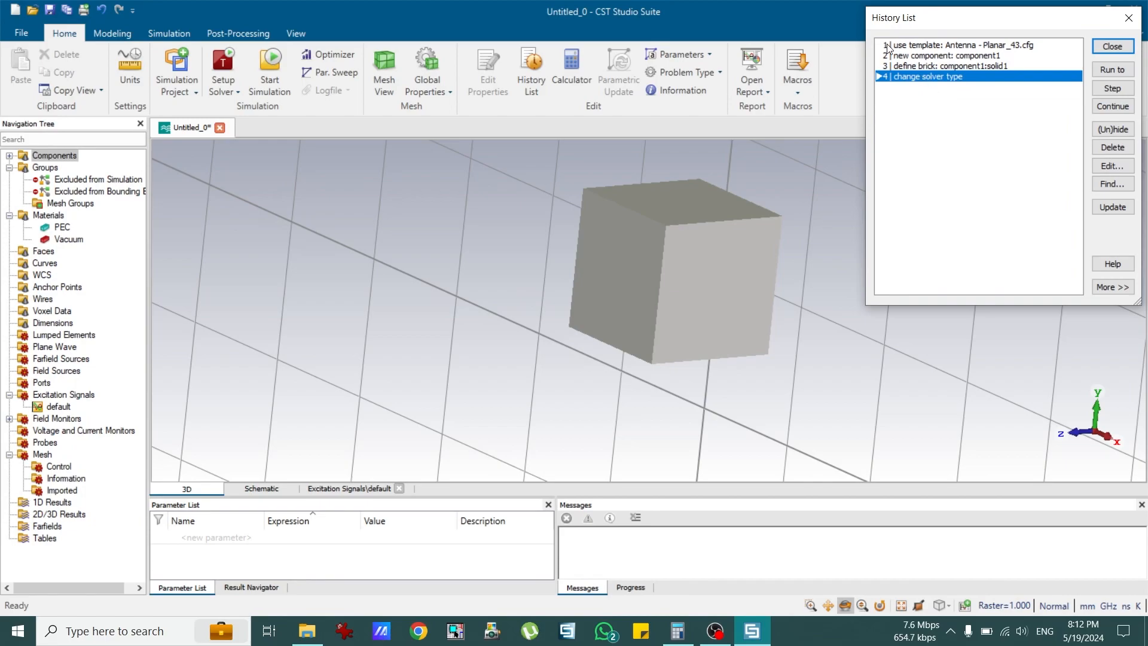
click(904, 47)
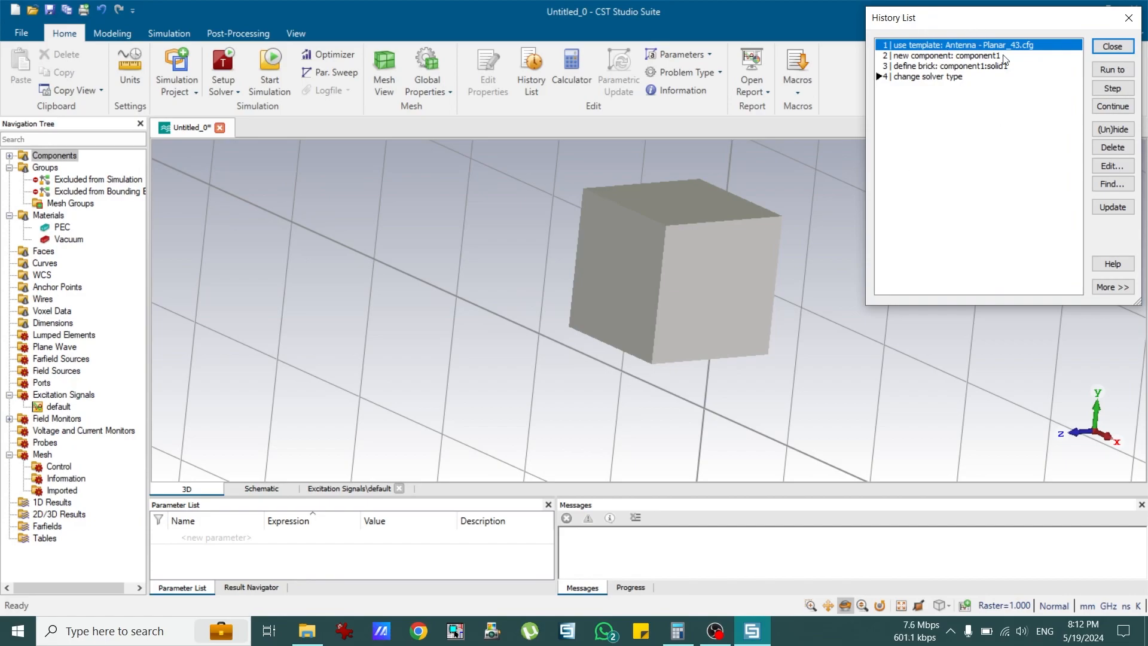
click(916, 78)
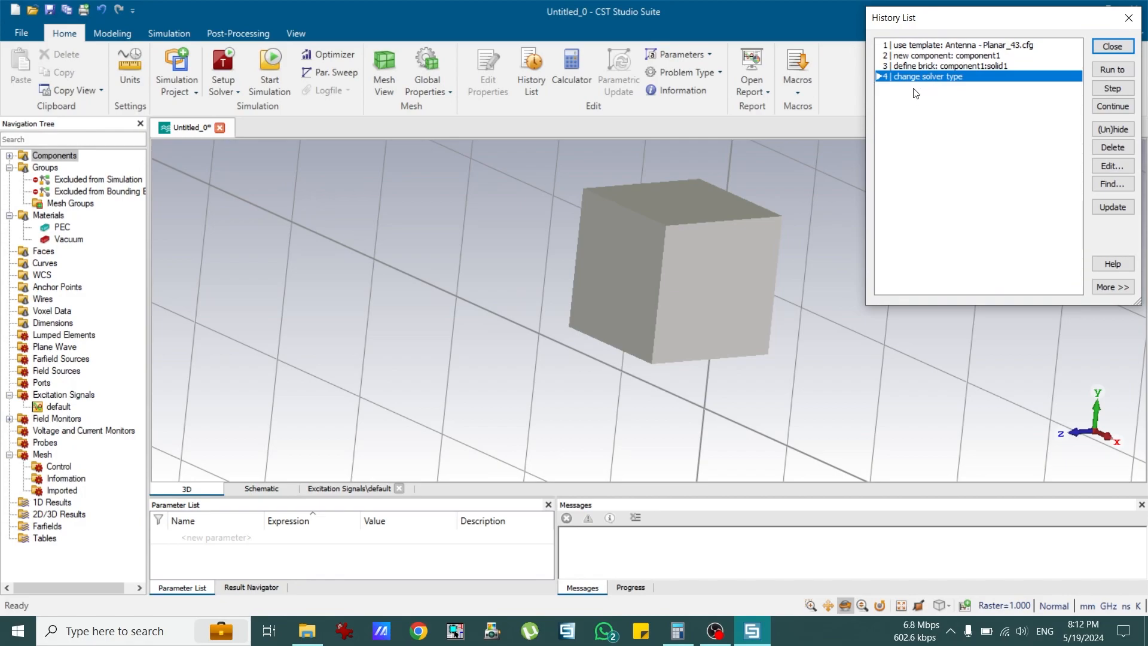
click(1128, 17)
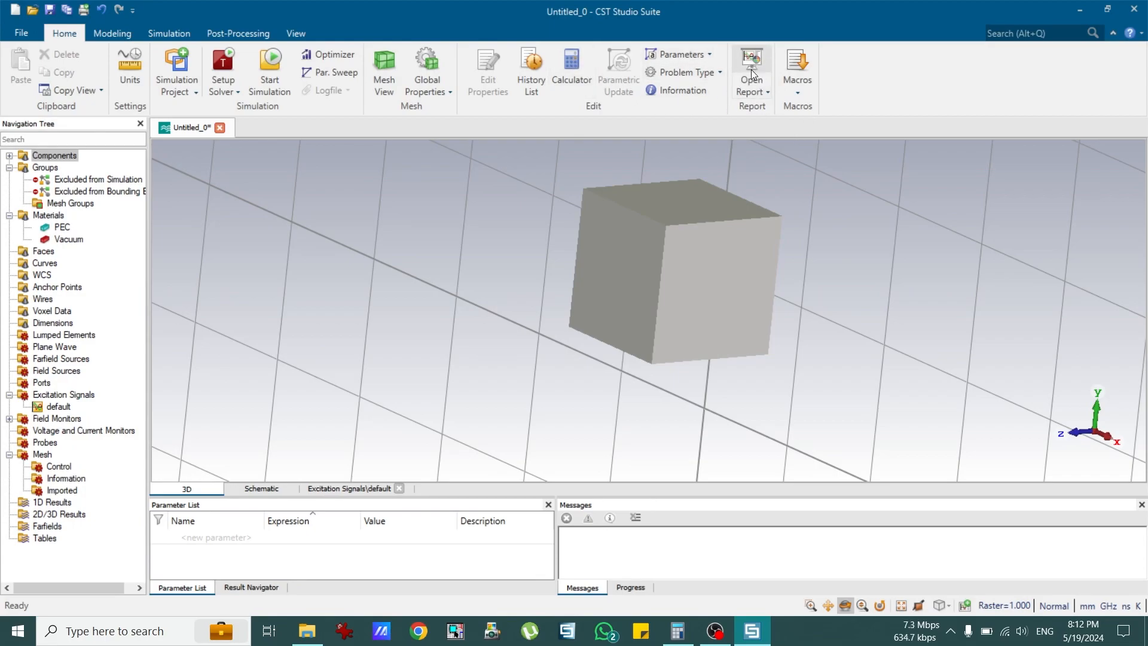
click(583, 66)
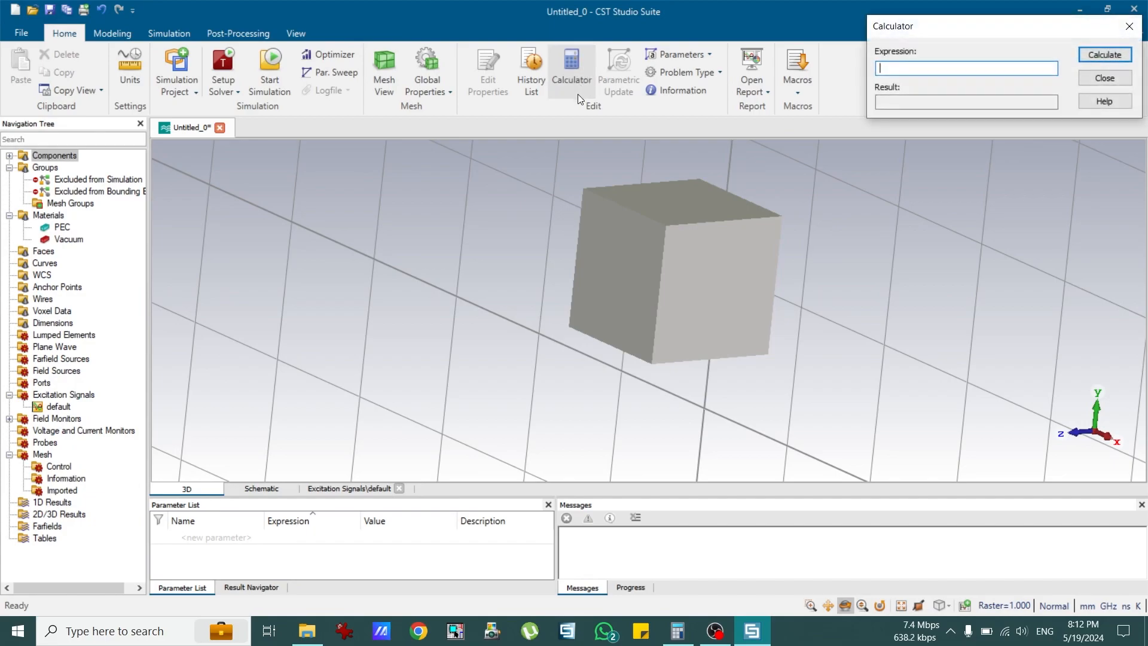
click(1129, 26)
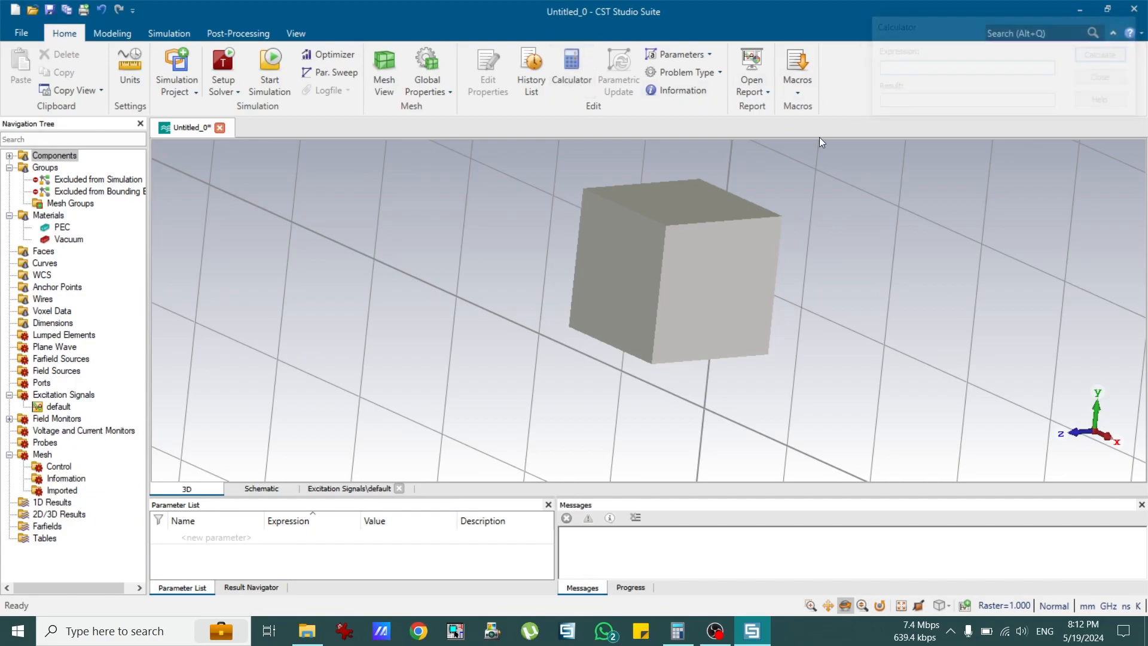
- Browse the available macro categories, including Report and Graphics, without running a macro
click(795, 93)
mouse_move(826, 125)
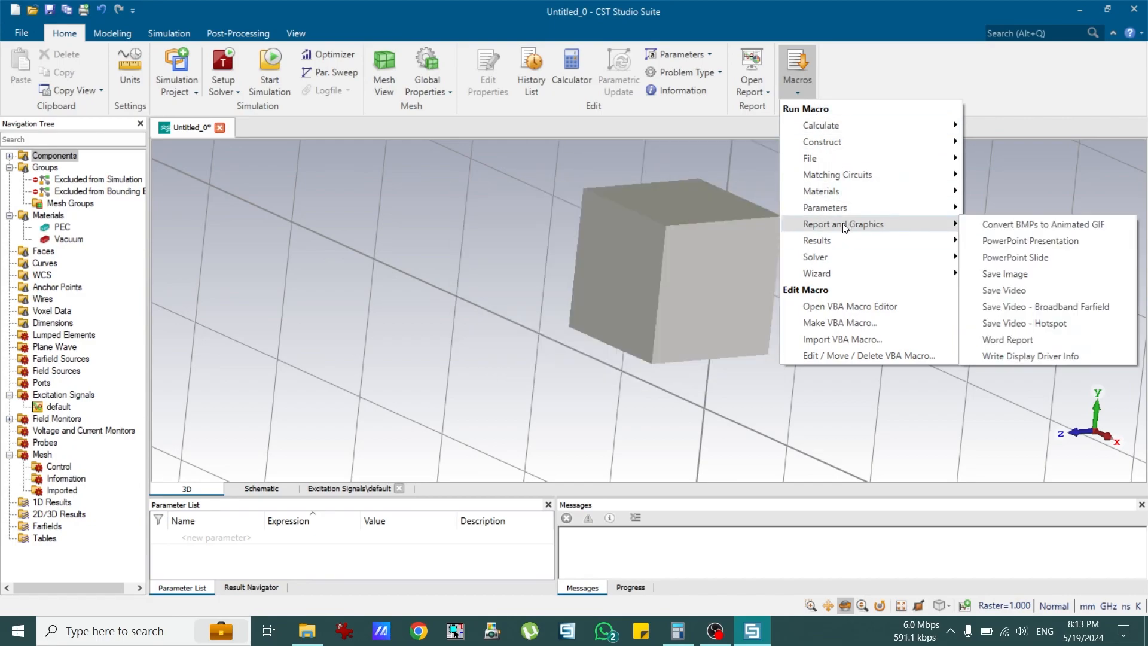
mouse_move(846, 239)
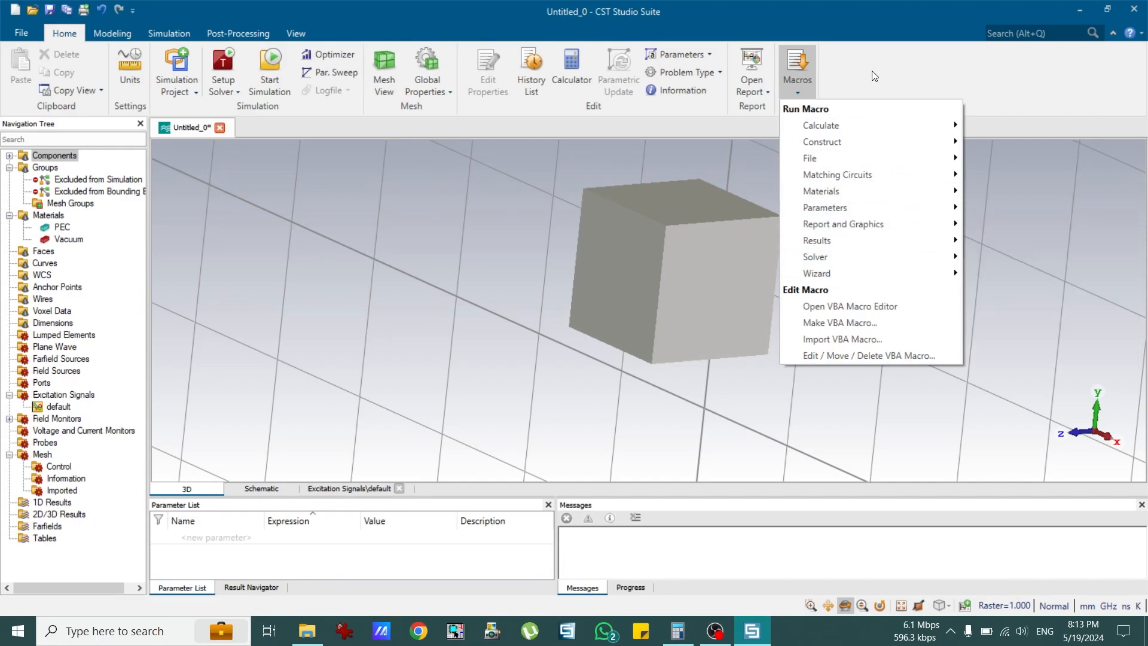
click(854, 48)
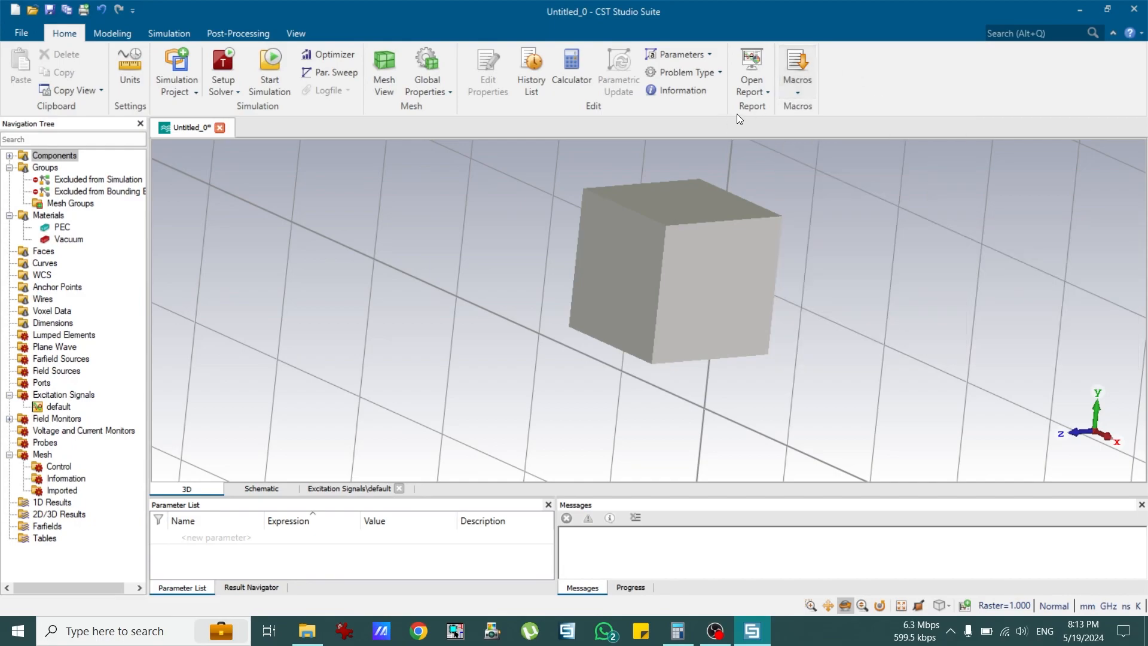
- Examine the modeling tools' 3D and 2D import and export formats and the Shape Tools options without running any of them
click(116, 33)
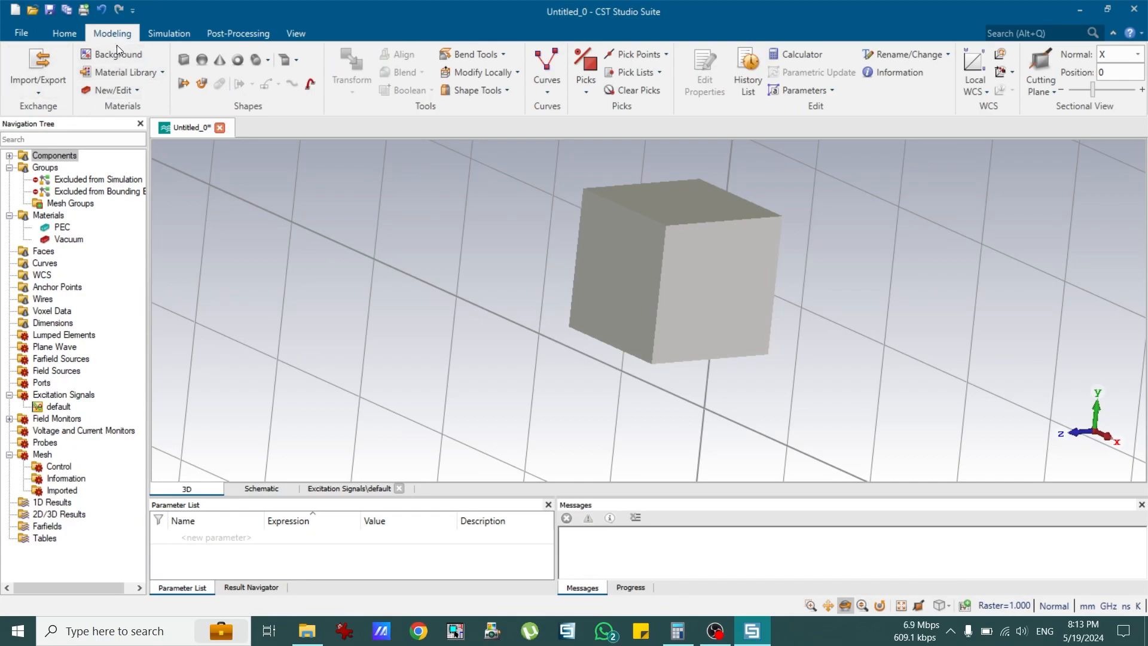
click(52, 93)
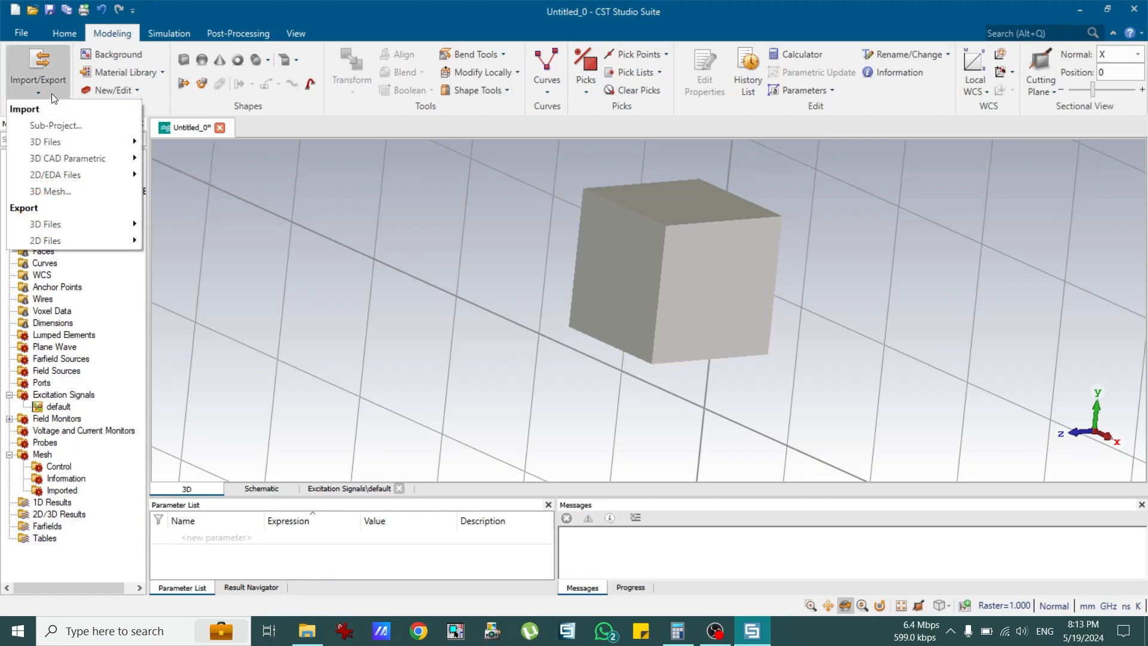
mouse_move(59, 141)
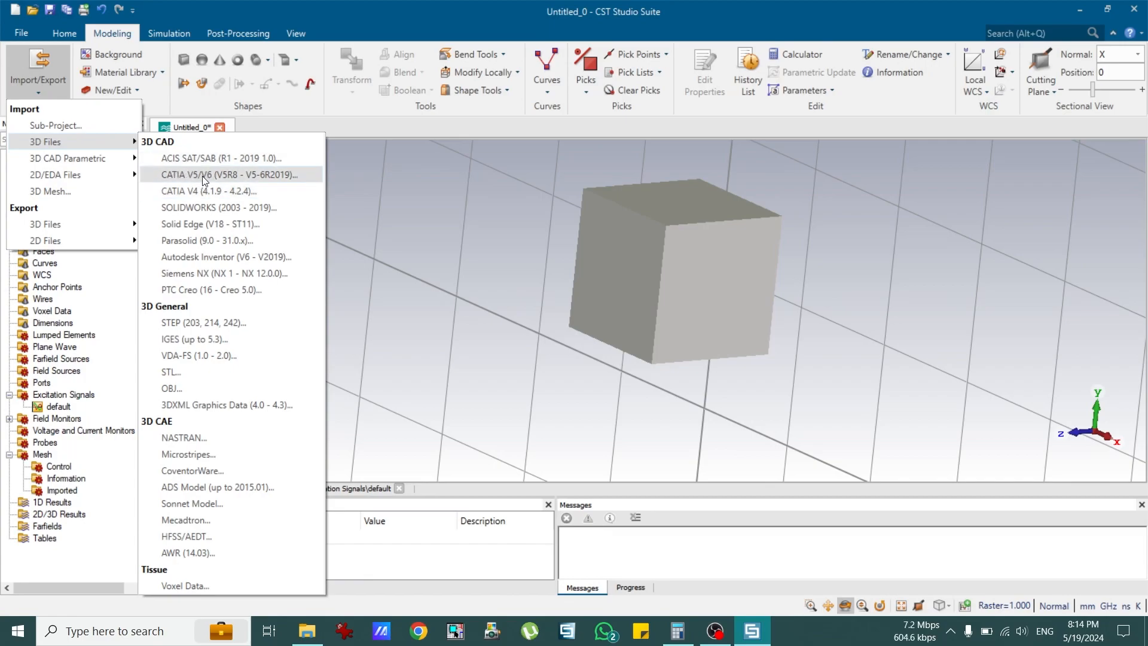
mouse_move(45, 225)
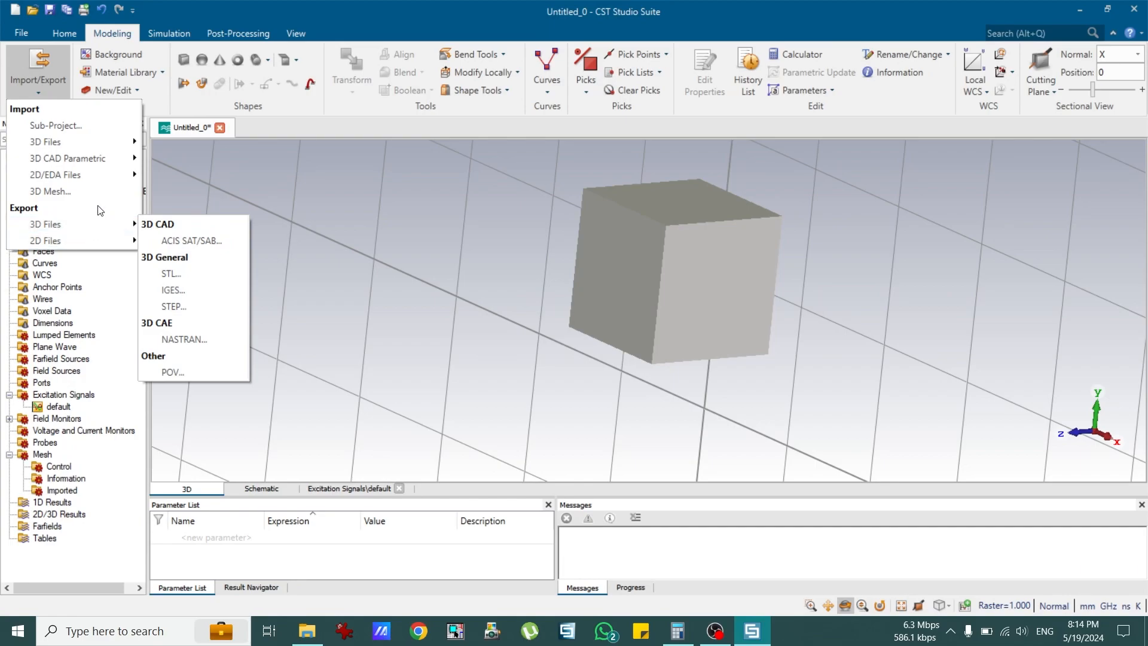
mouse_move(61, 243)
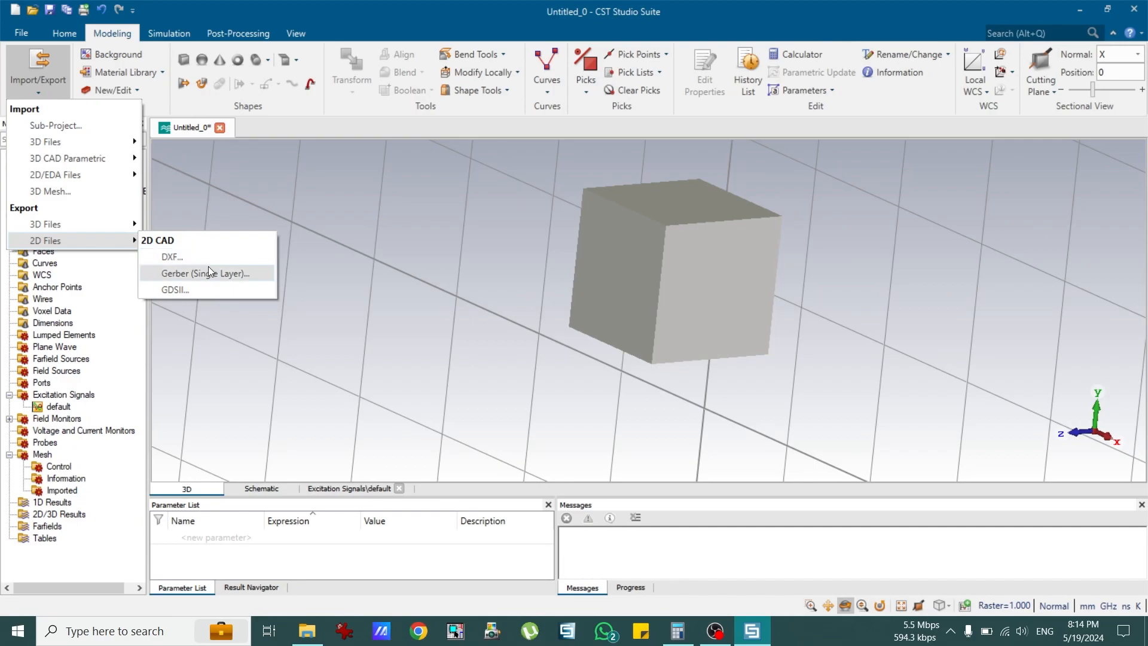
click(335, 23)
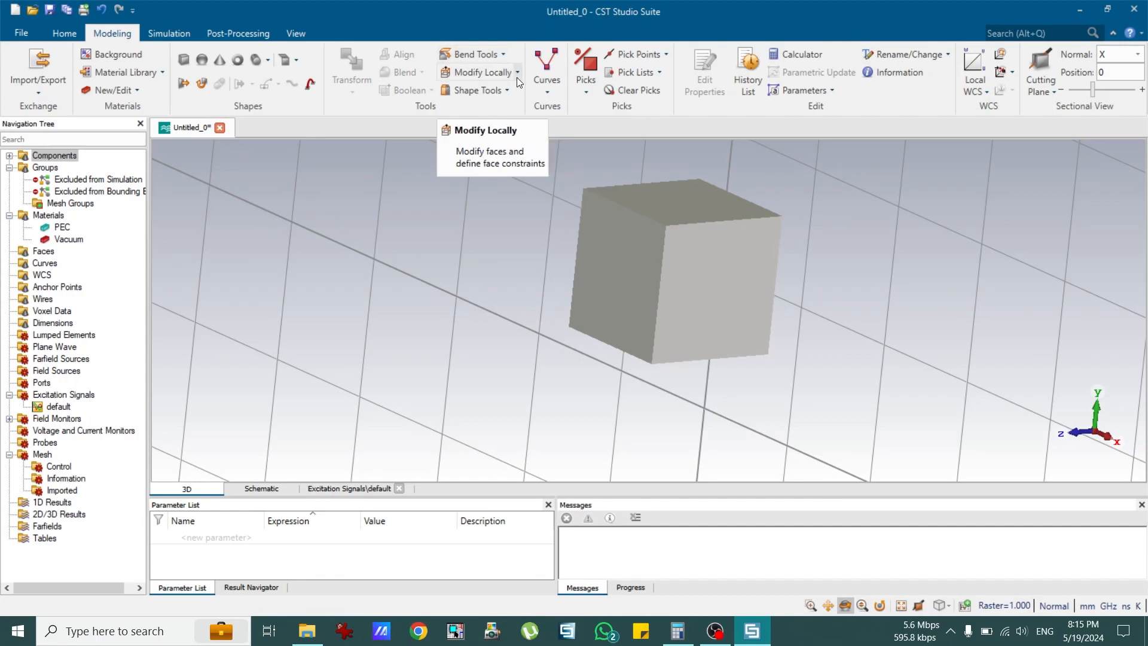
click(505, 97)
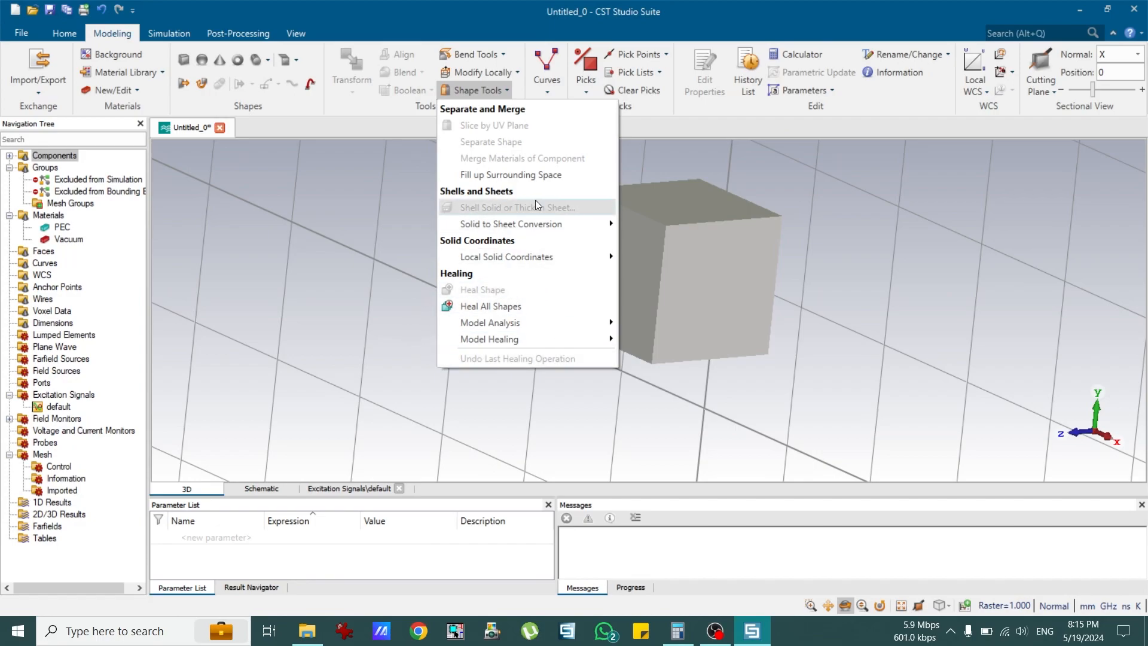
click(508, 95)
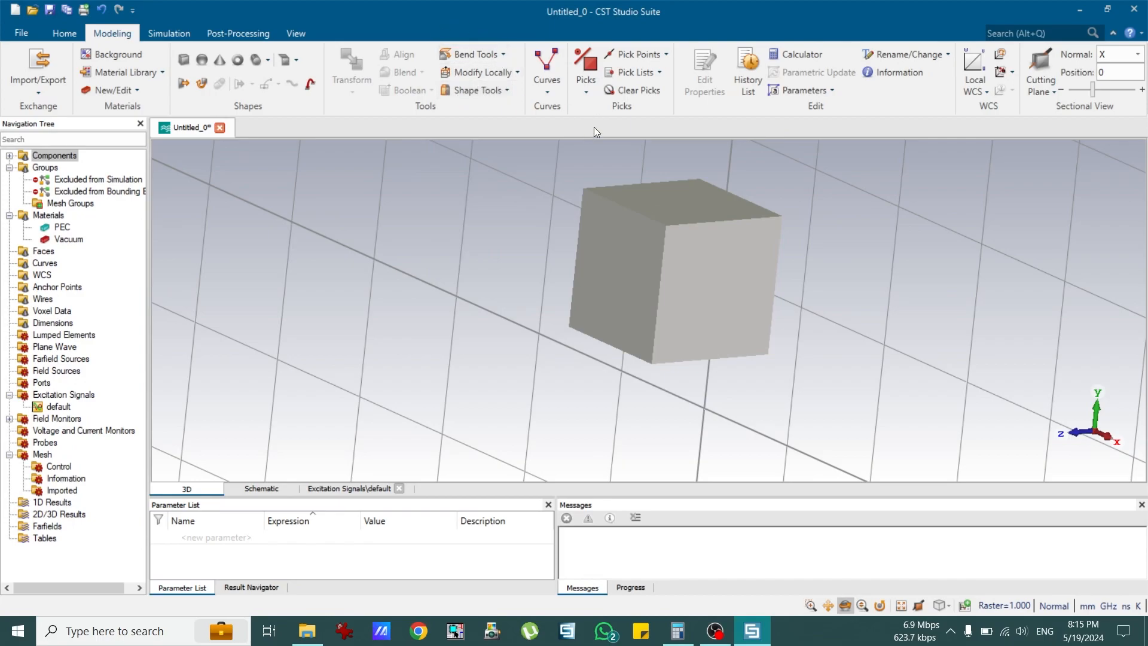
- Review the recorded operations in the History List, and briefly switch the local WCS on and off
click(748, 74)
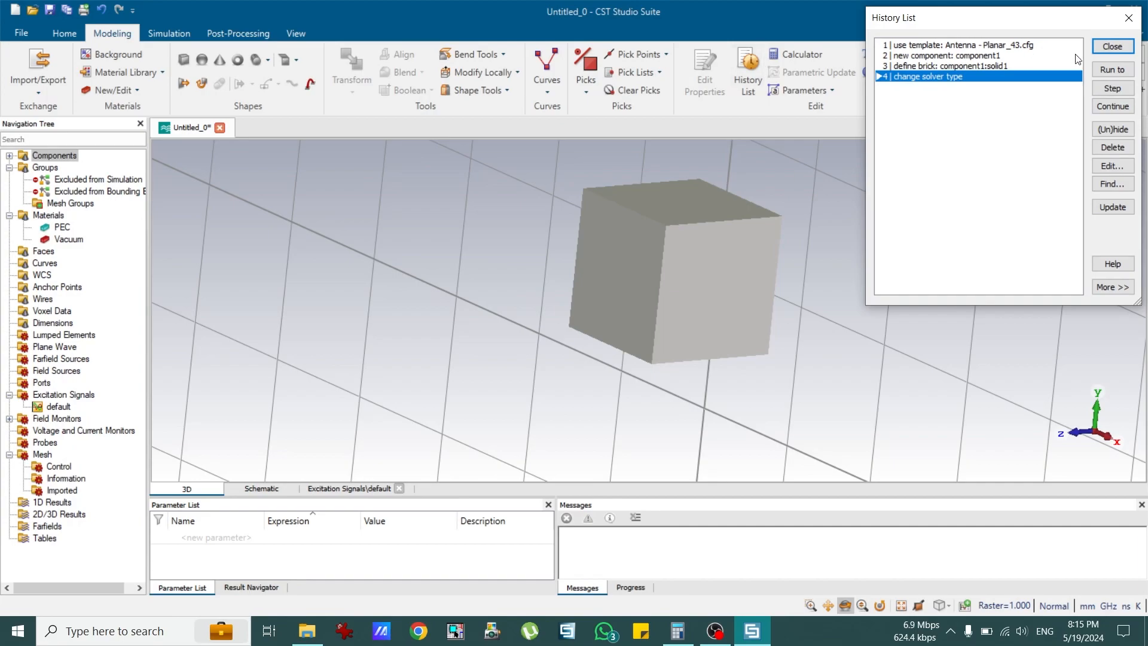
click(1103, 48)
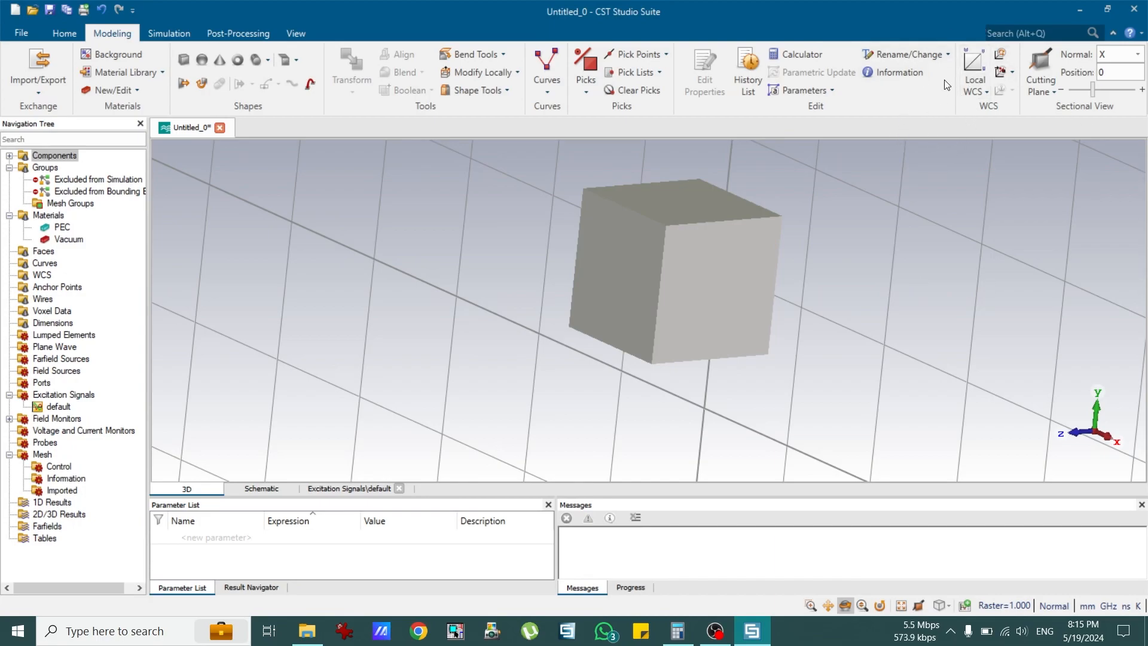
click(972, 62)
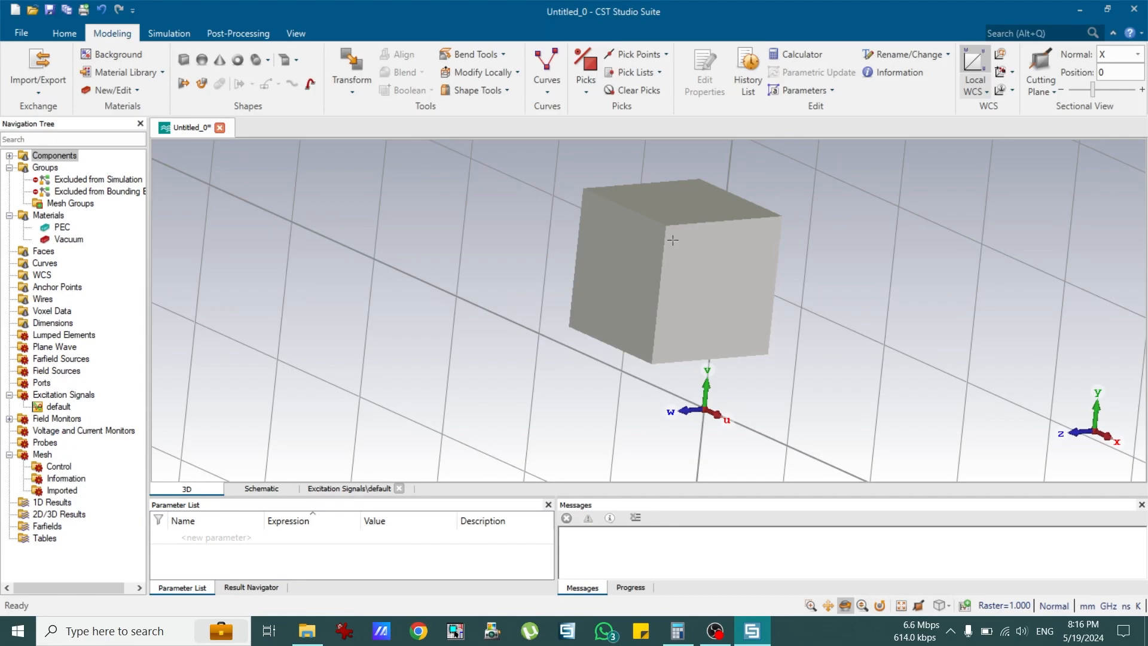
click(971, 75)
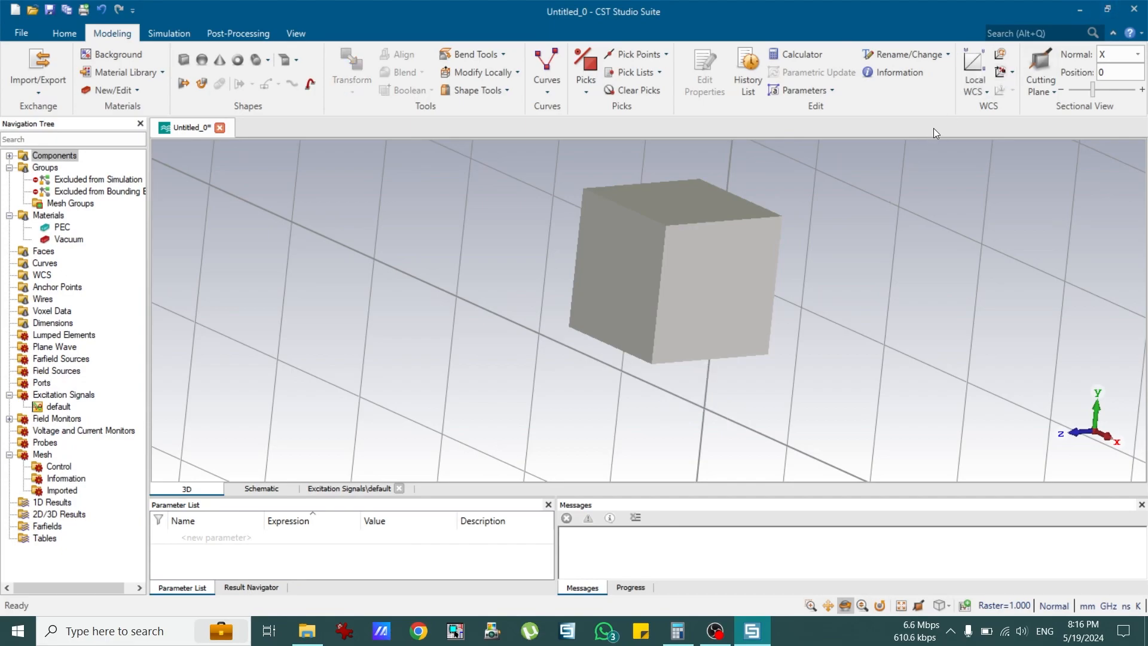
- Examine the minimum and maximum frequency fields in the Frequency Range Settings, and close them without editing
click(161, 33)
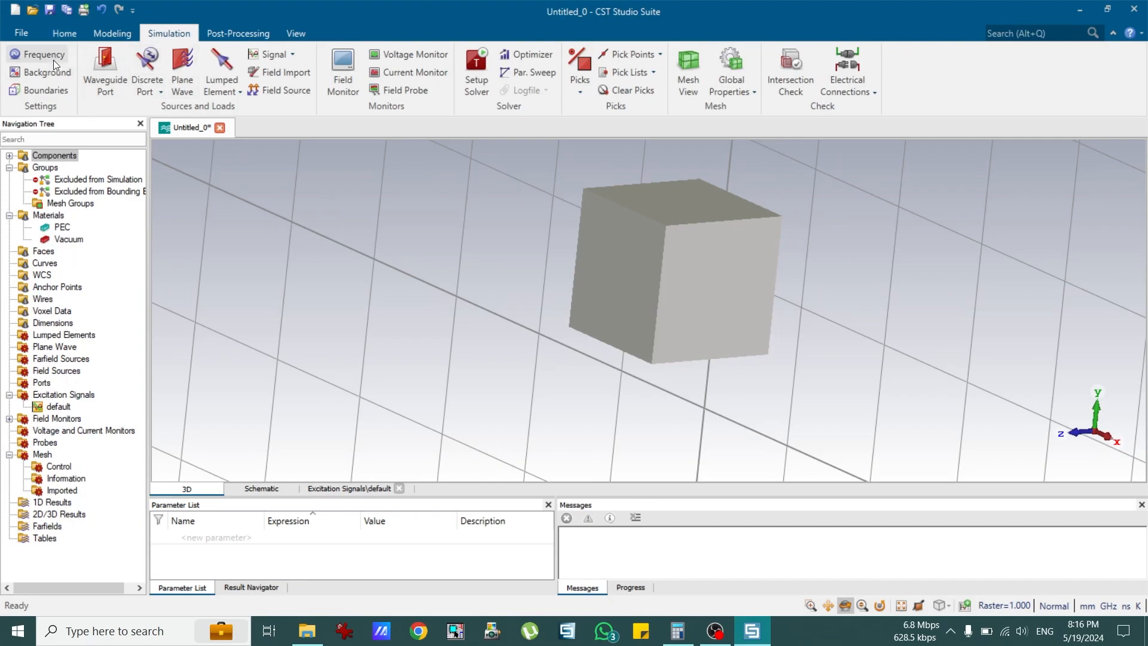
click(39, 56)
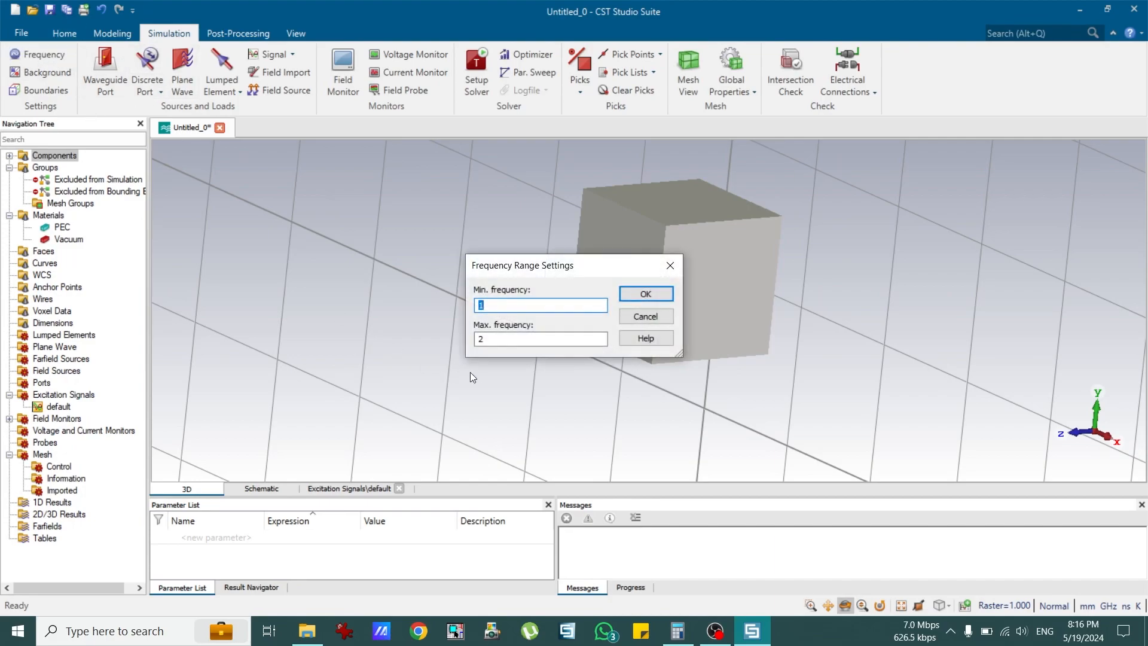
key(Tab)
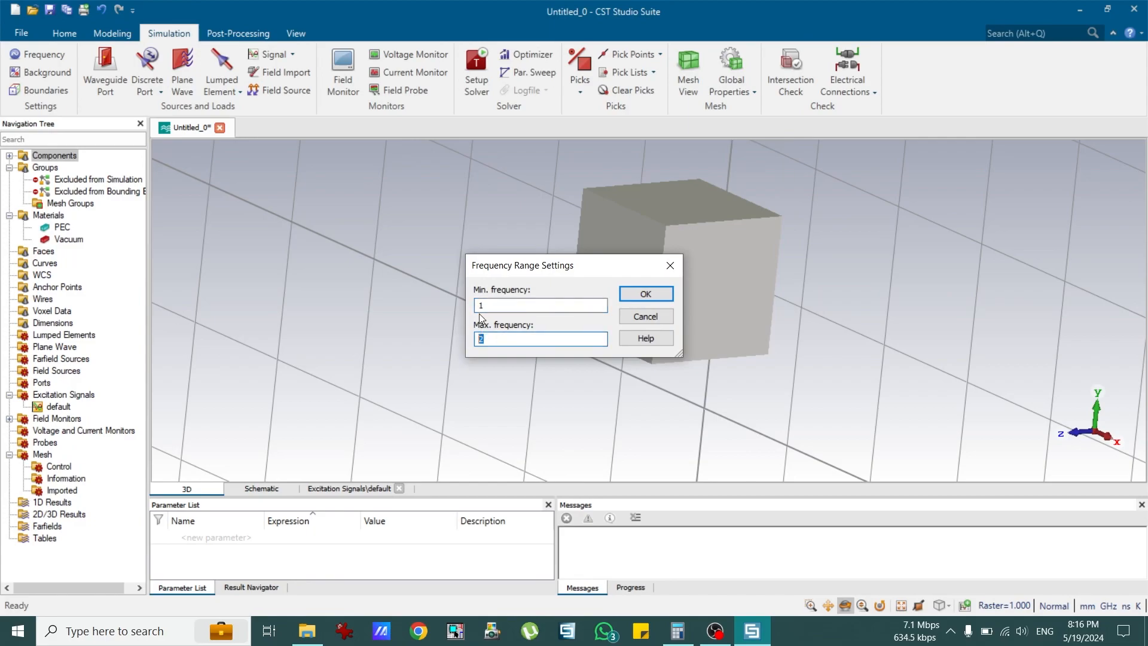
key(shift+Tab)
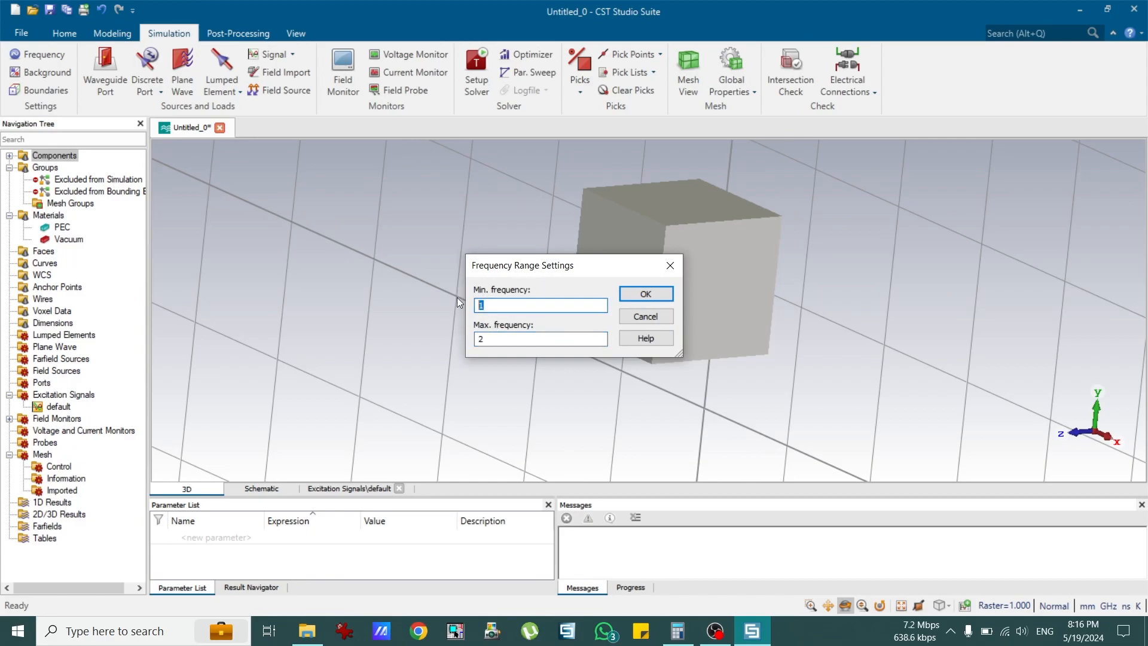
key(Tab)
click(670, 266)
- Check the Background Properties and the Boundary Conditions for the simulation without changing any setting
click(55, 76)
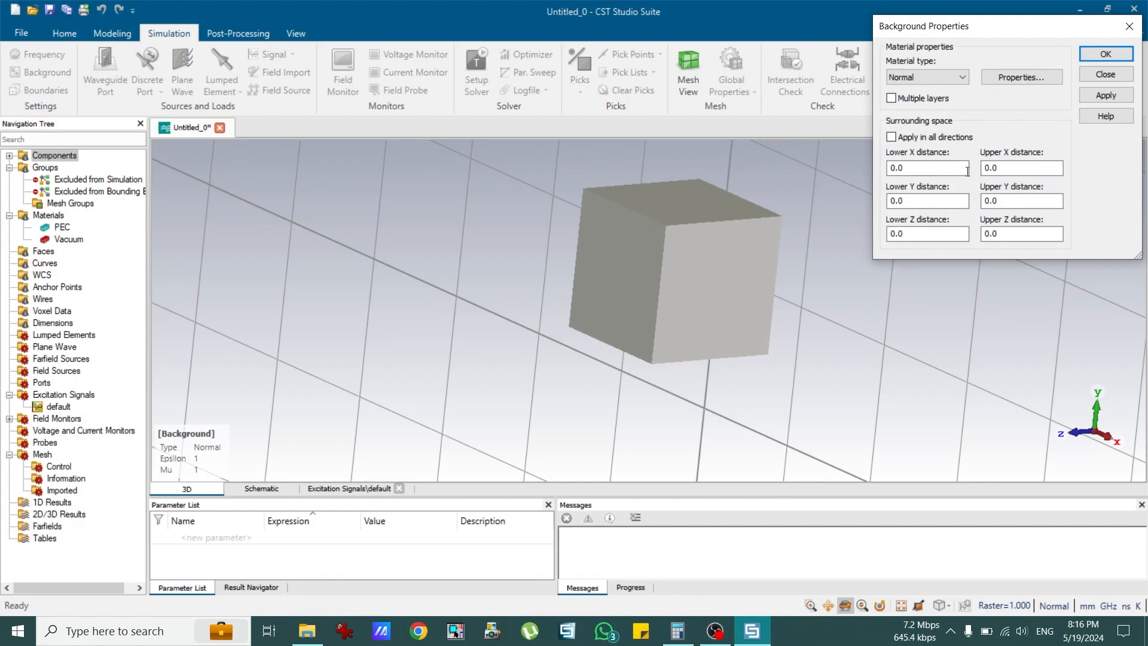
click(1103, 53)
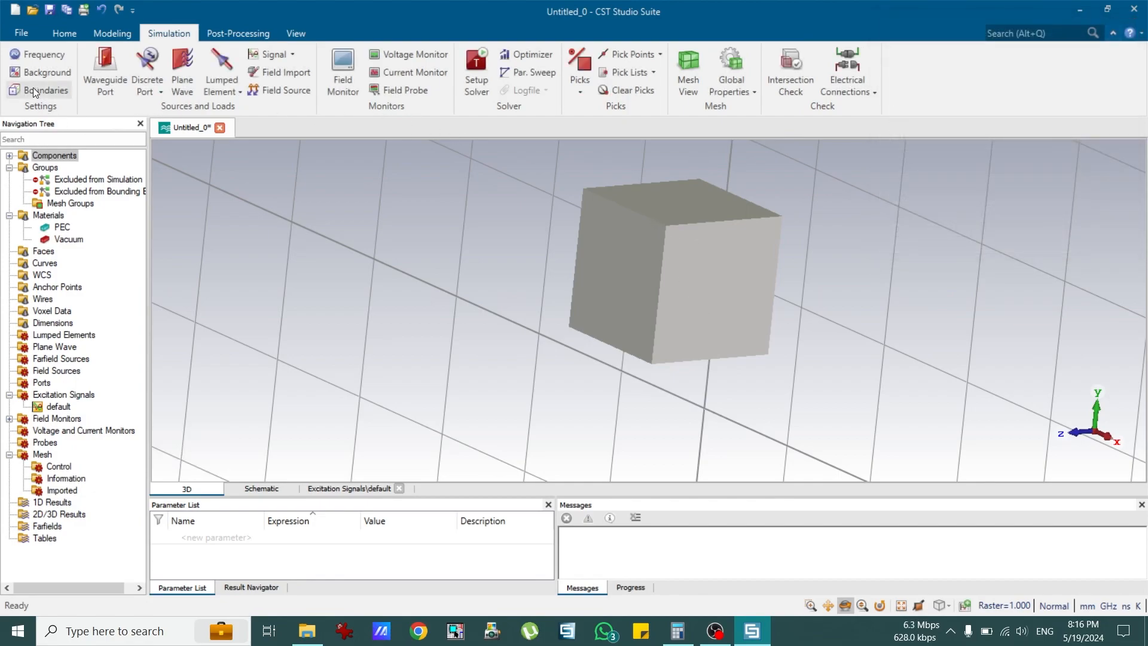
click(35, 88)
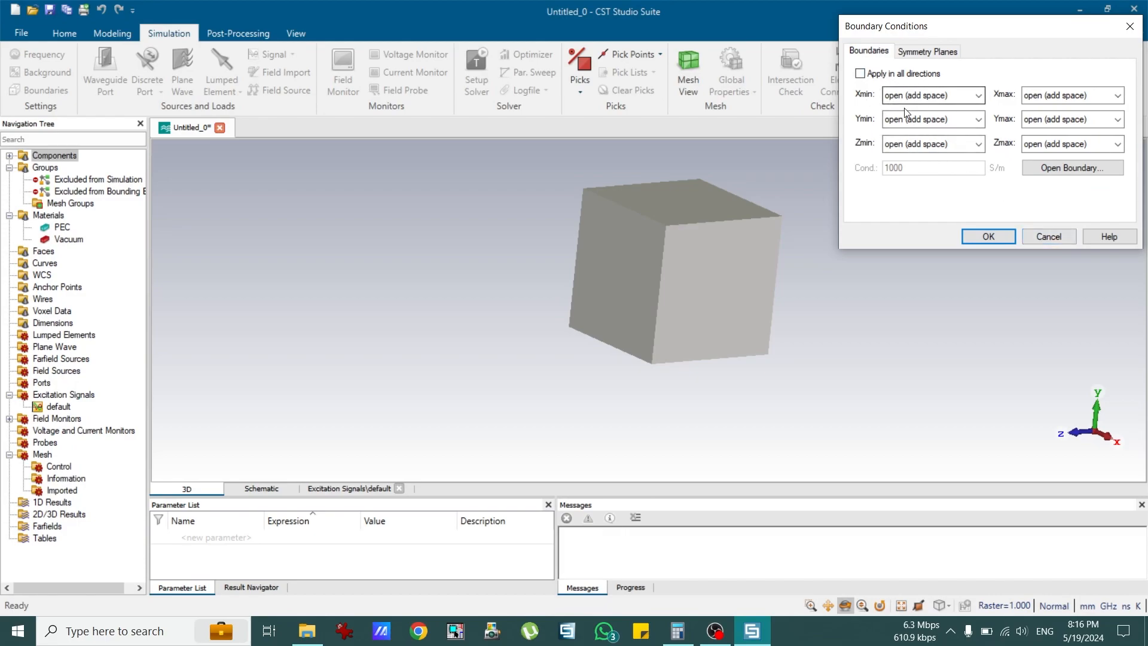
click(1038, 238)
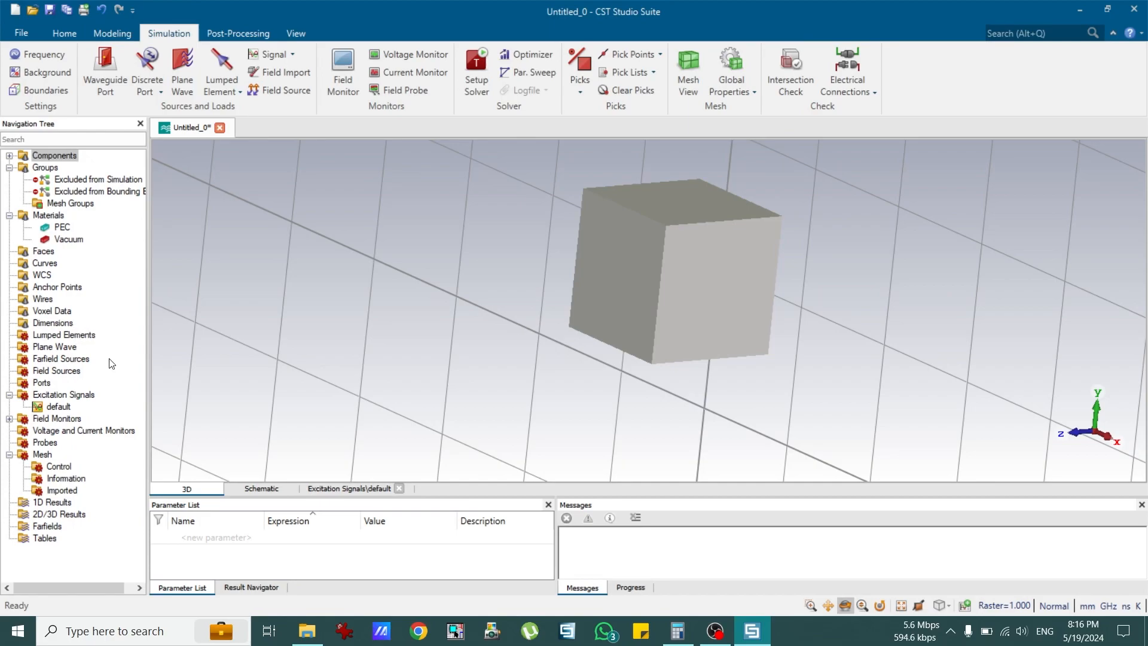
- Select the Ports folder, and compare the Field Monitor types from H-Field and Farfield/RCS to Power loss density/SAR without creating a monitor
click(42, 383)
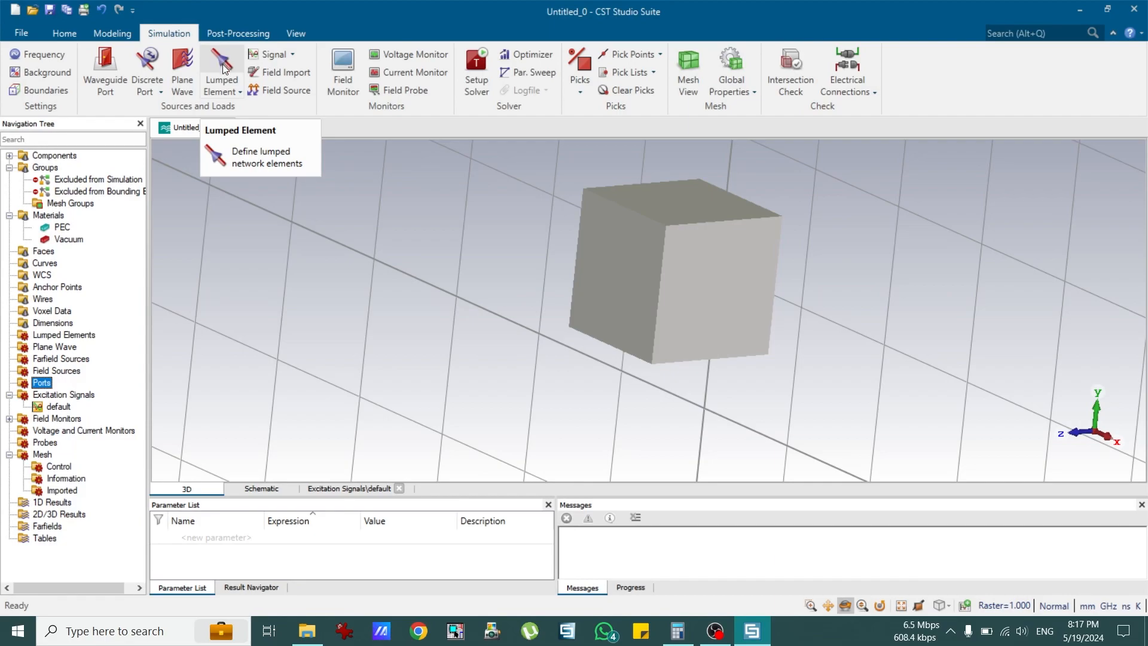
click(346, 69)
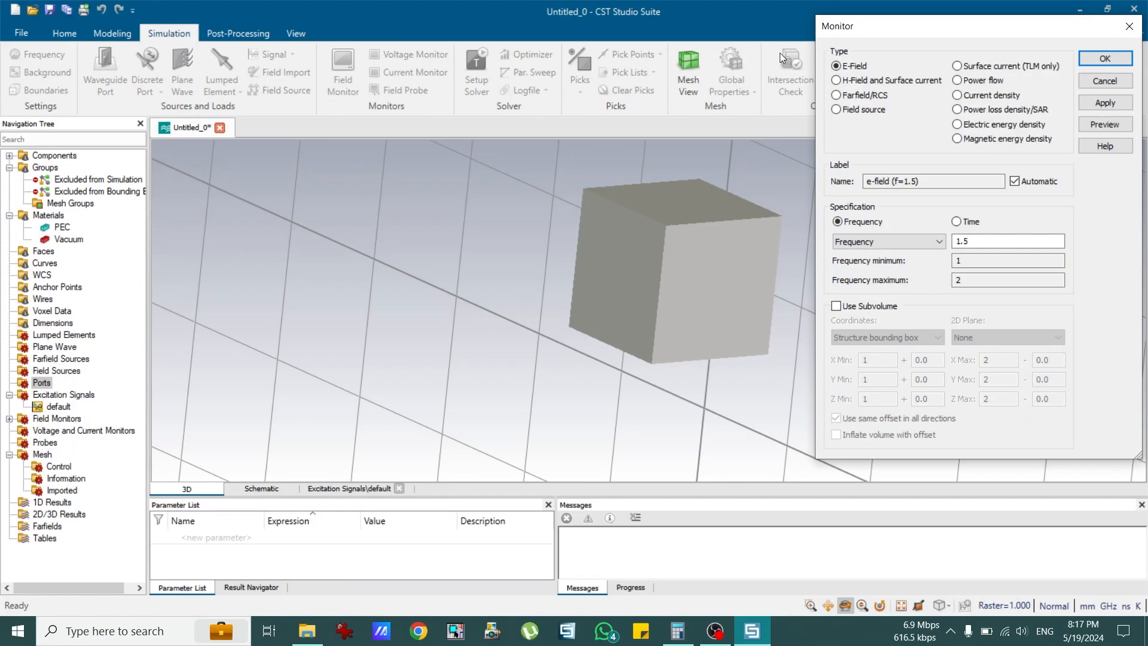
drag(869, 33, 732, 54)
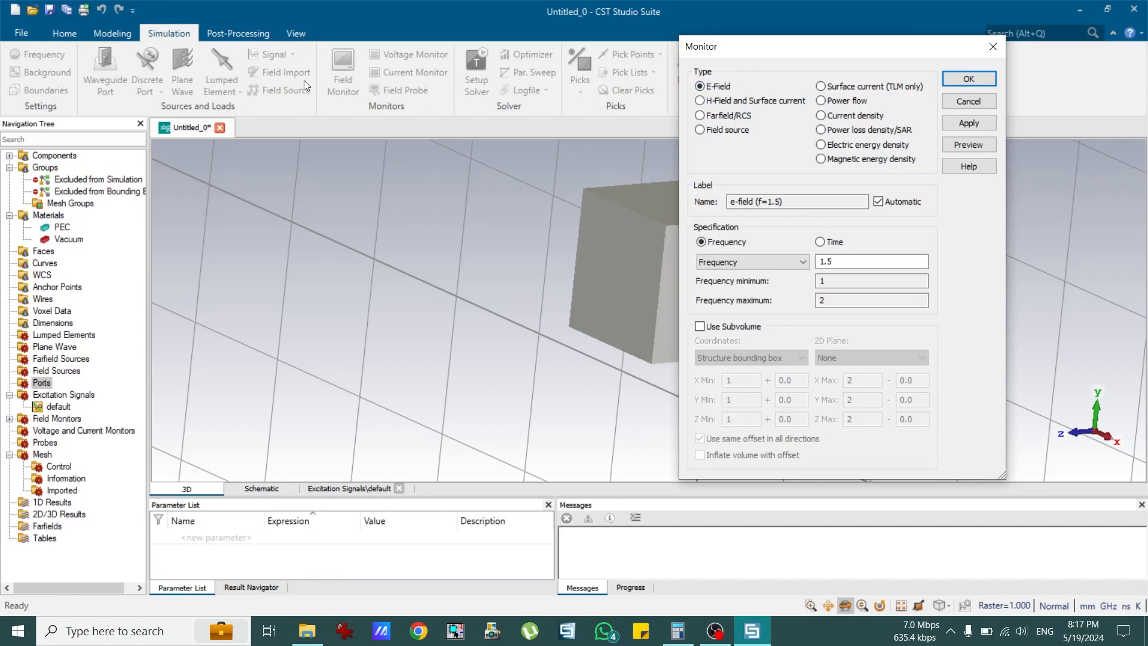
click(723, 102)
click(700, 117)
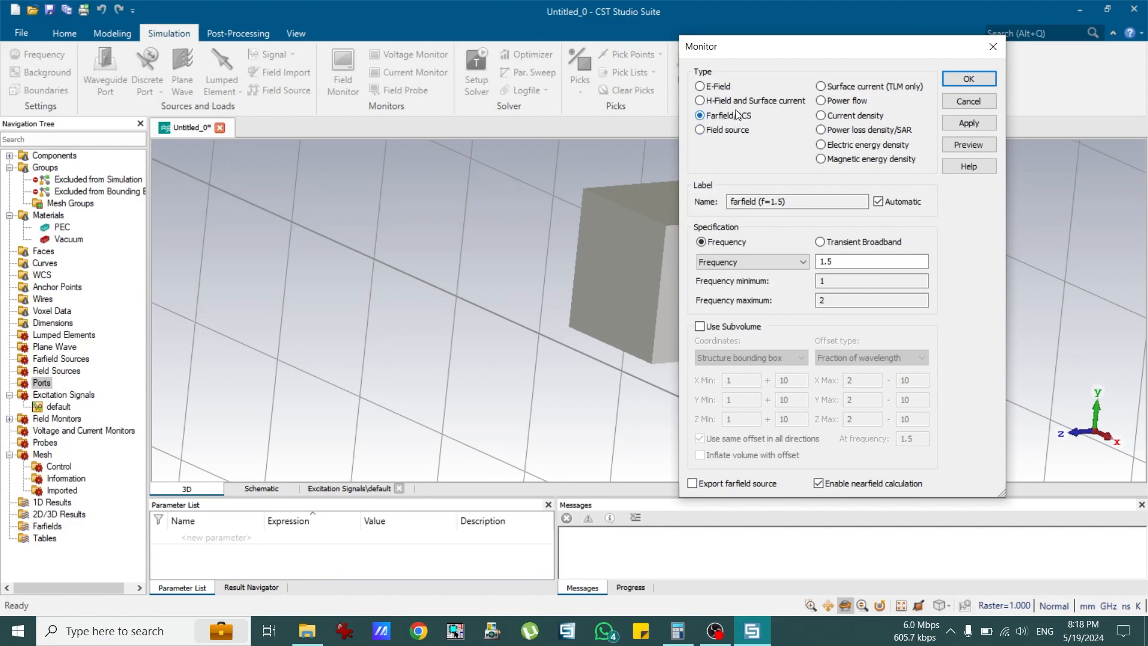
click(701, 132)
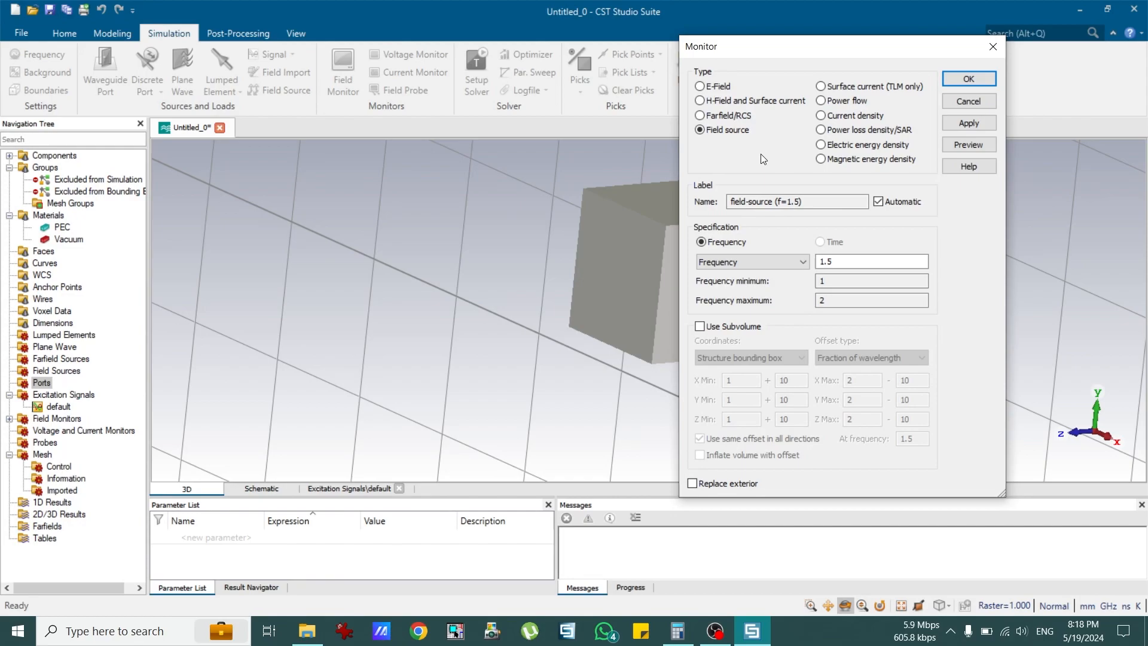
click(852, 88)
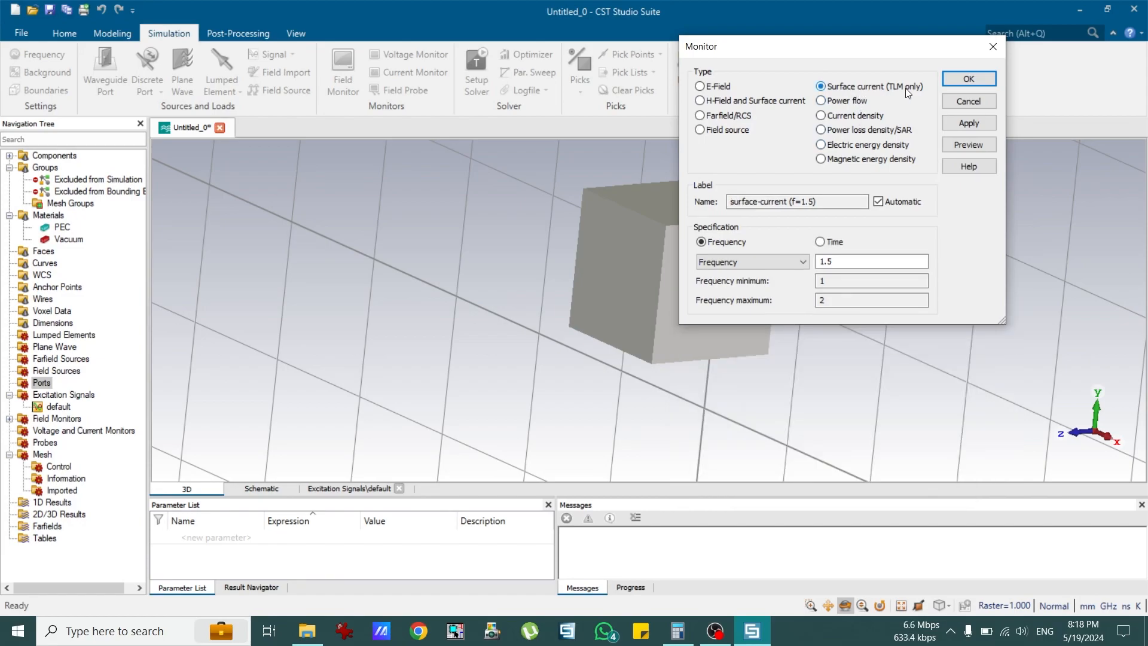
click(865, 101)
click(864, 117)
click(860, 131)
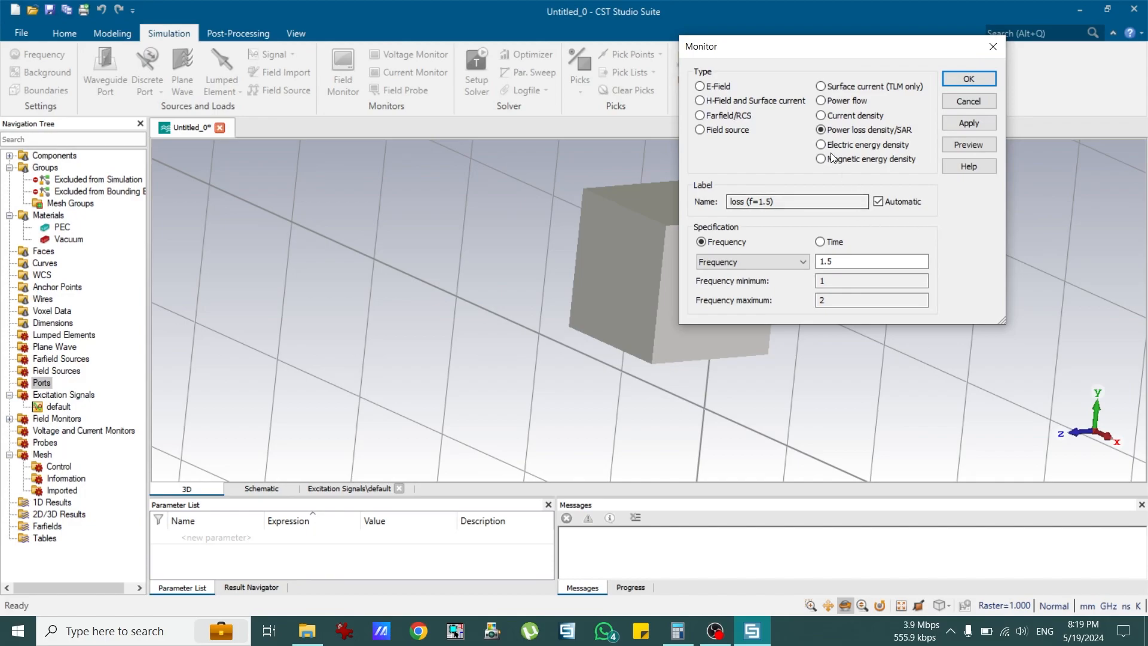
click(974, 103)
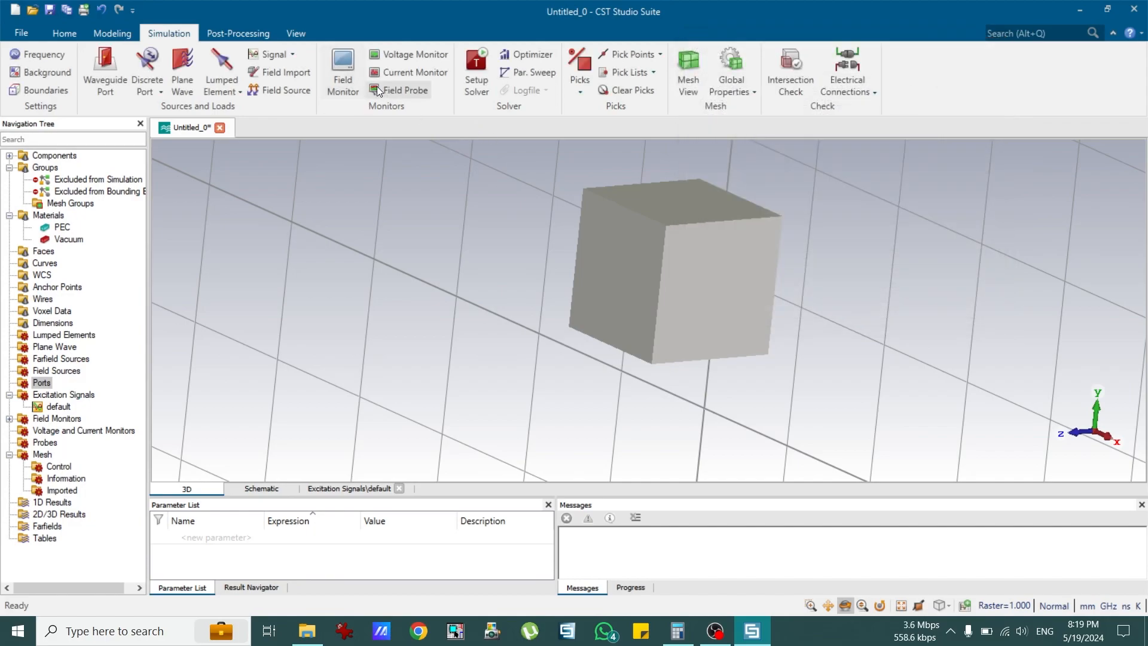
- Try to open the solver setup, and look through the available Picks options without picking anything
click(479, 61)
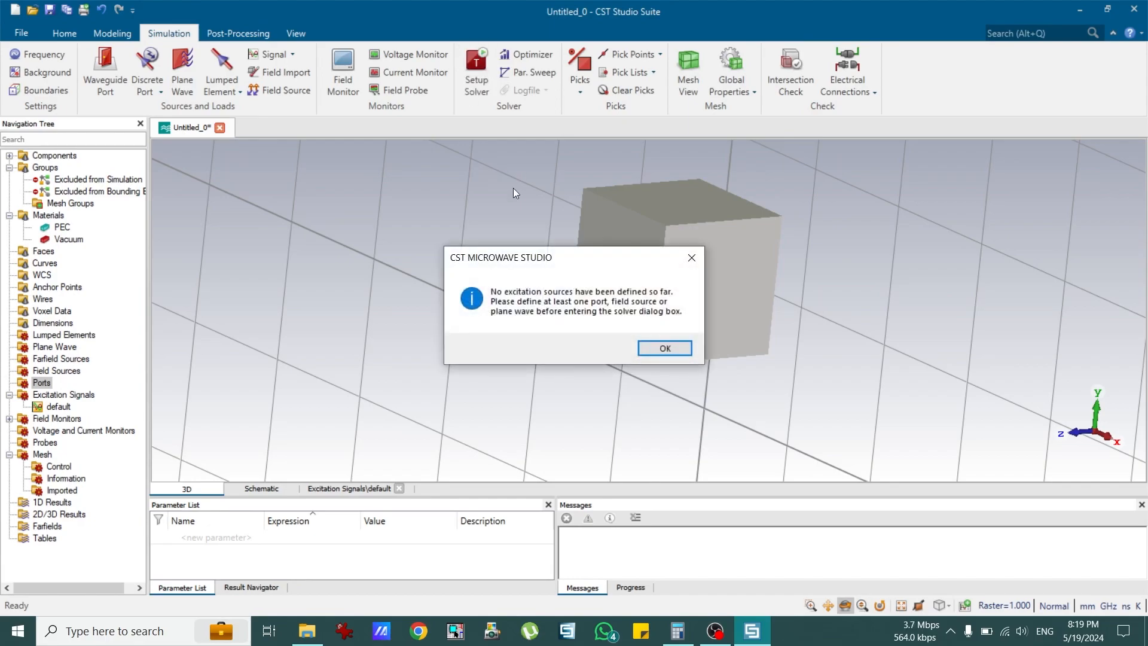
click(691, 257)
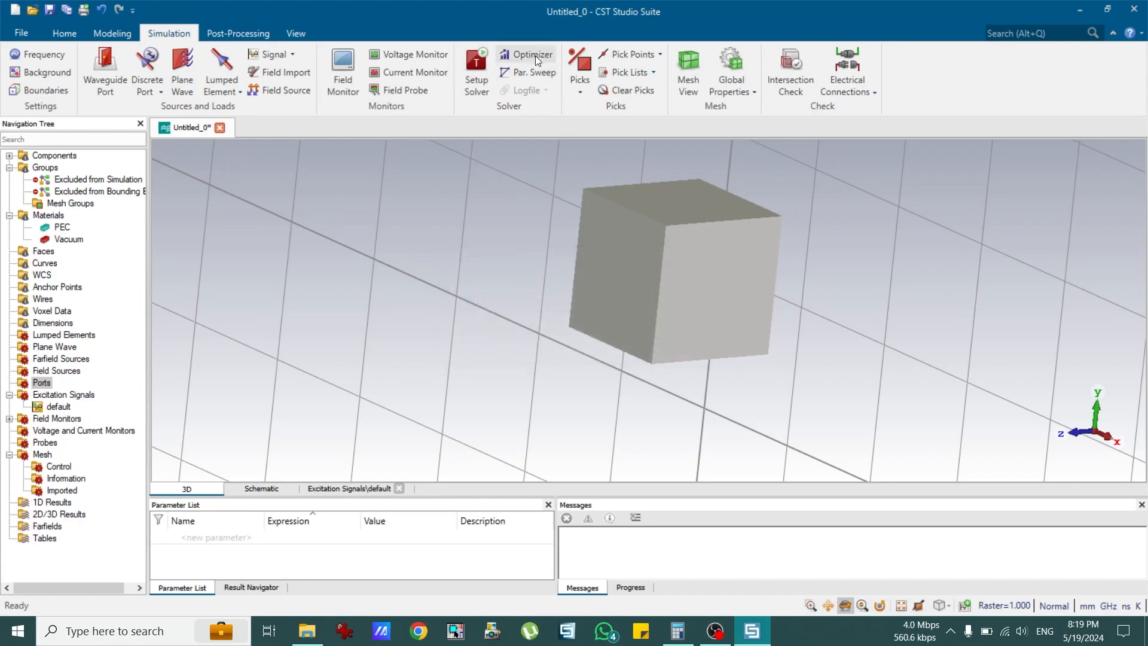
click(575, 92)
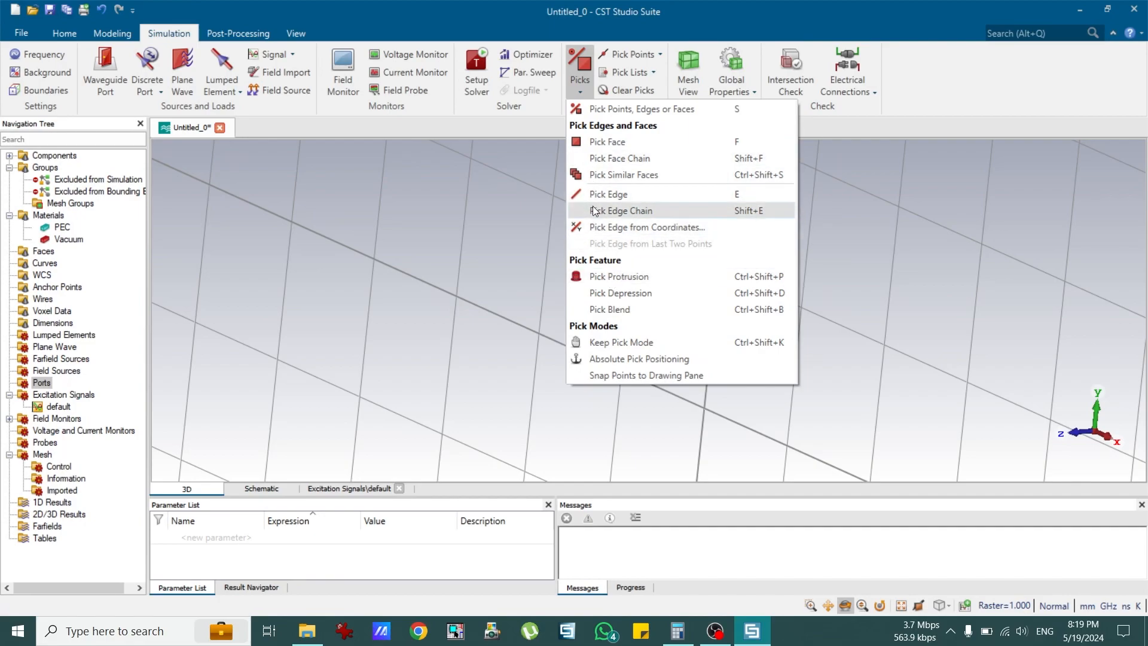
click(857, 124)
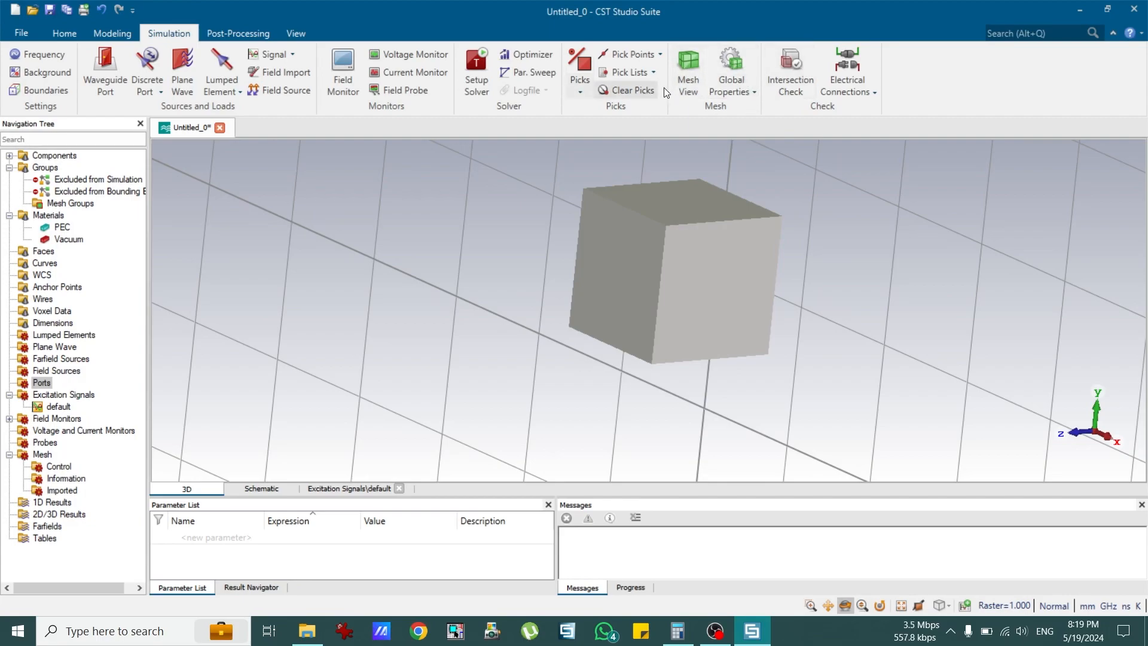
- Examine the post-processing tools and their result import and export options without running any
click(243, 30)
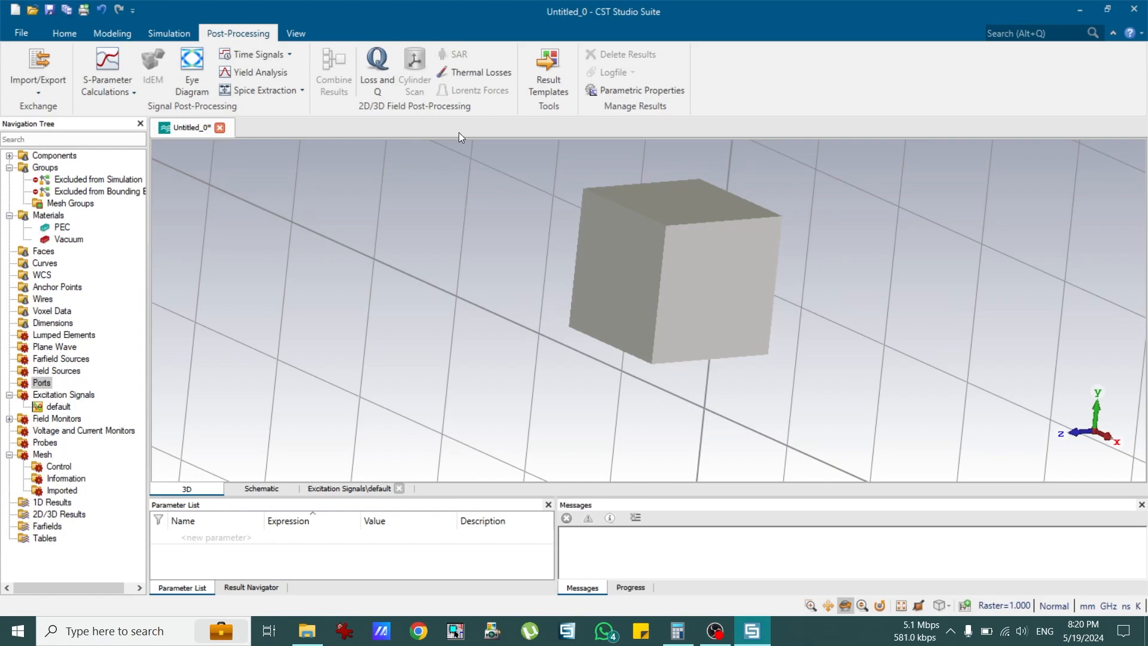
click(57, 95)
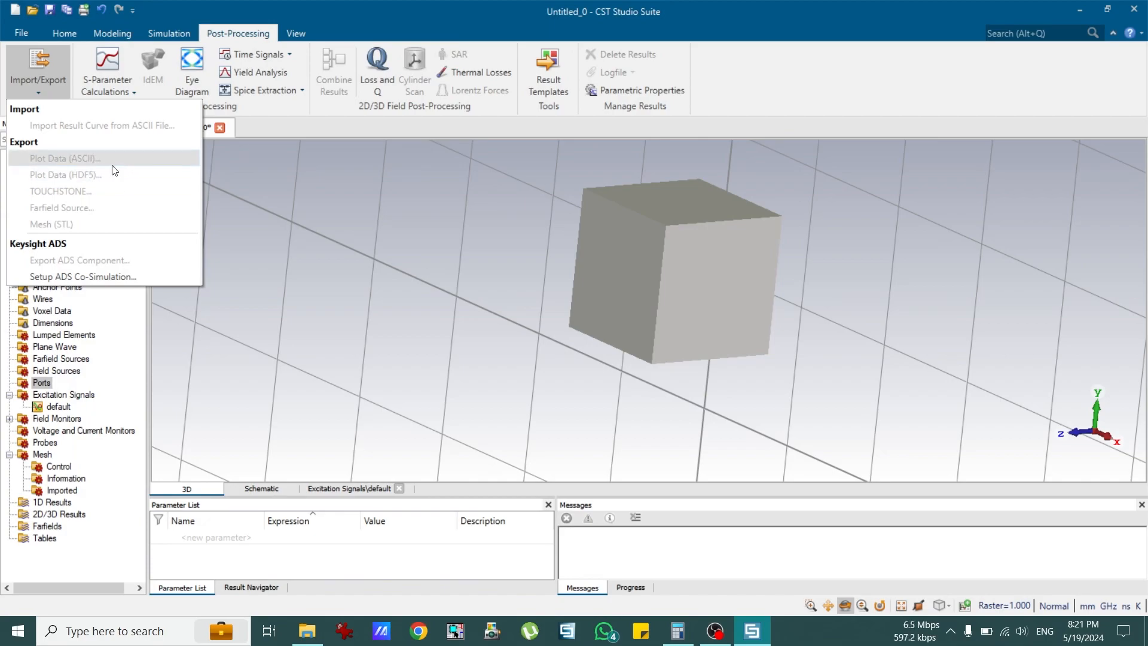
click(820, 102)
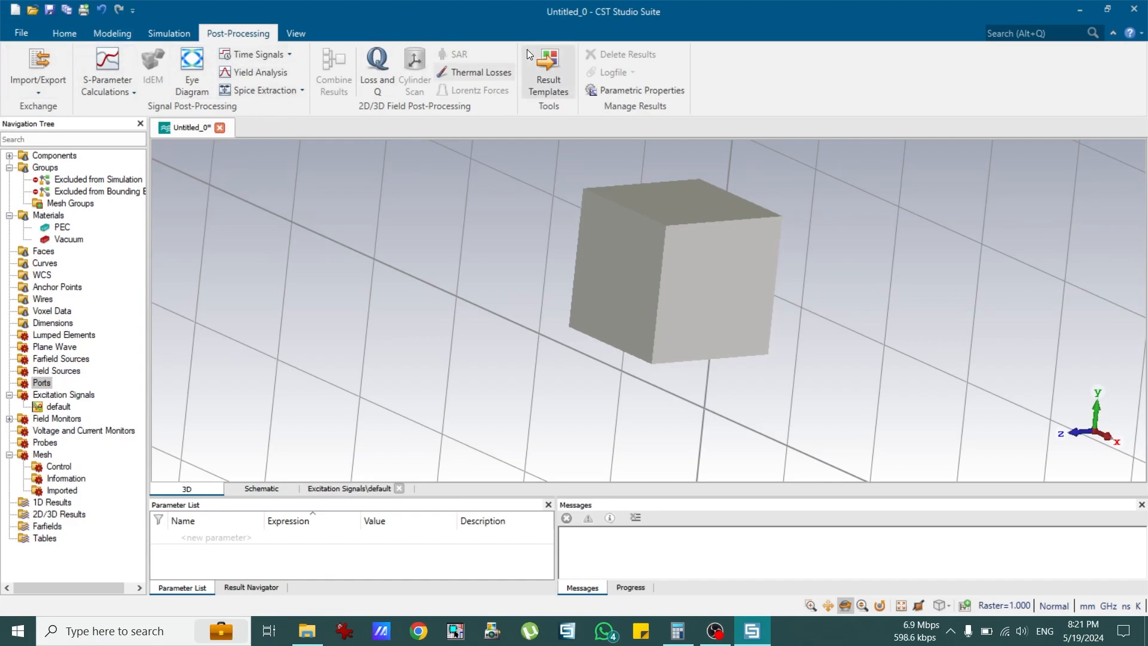
- Examine the template categories for post-processing under Result Templates without adding a post-processing step
click(561, 80)
drag(932, 19, 846, 97)
click(770, 157)
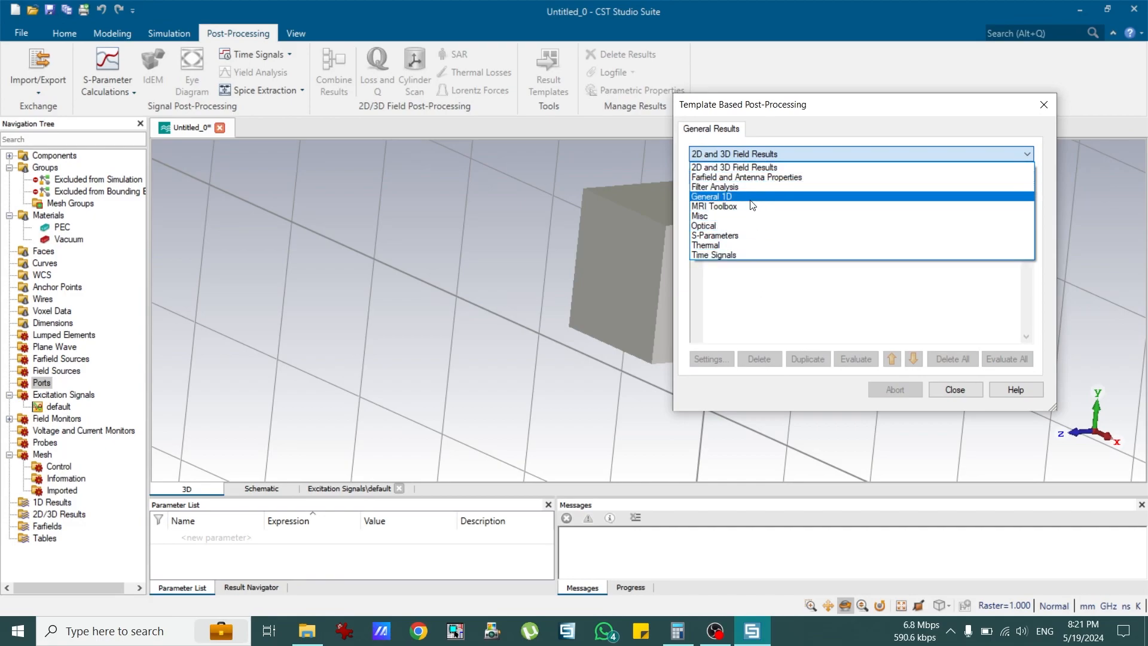
click(746, 302)
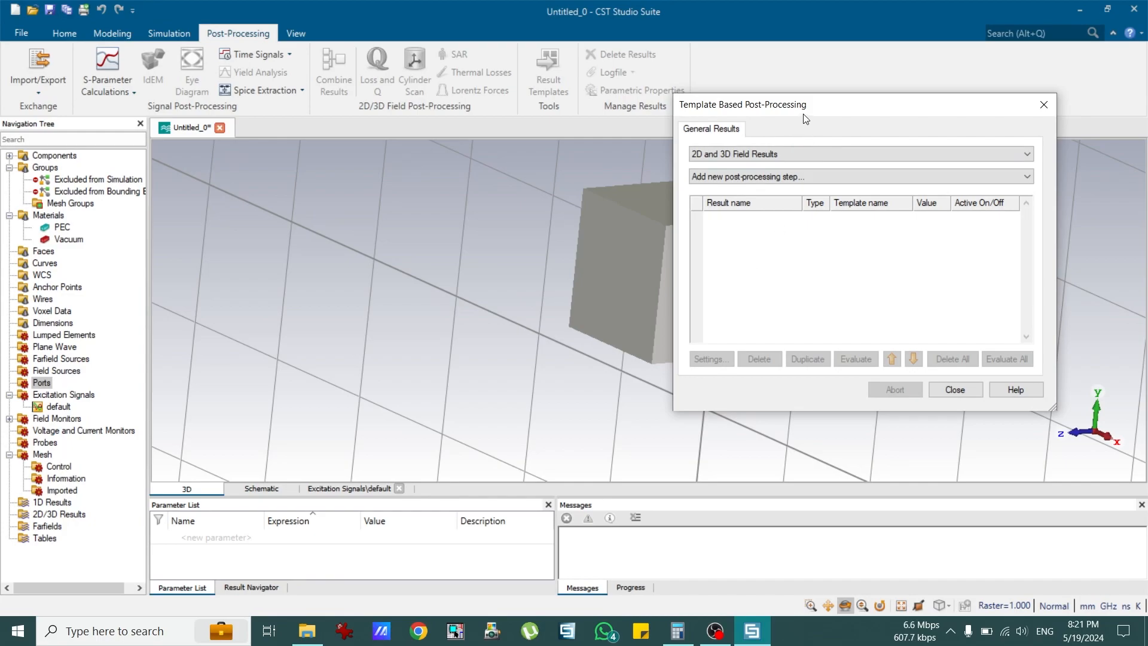
drag(808, 117, 786, 112)
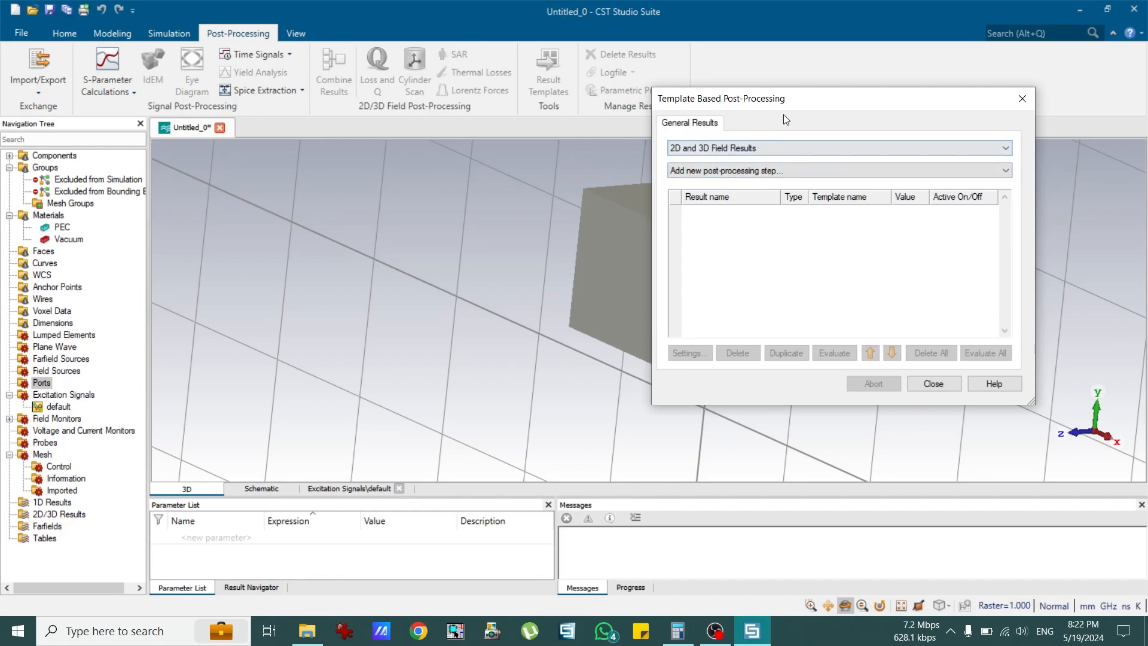
click(1023, 98)
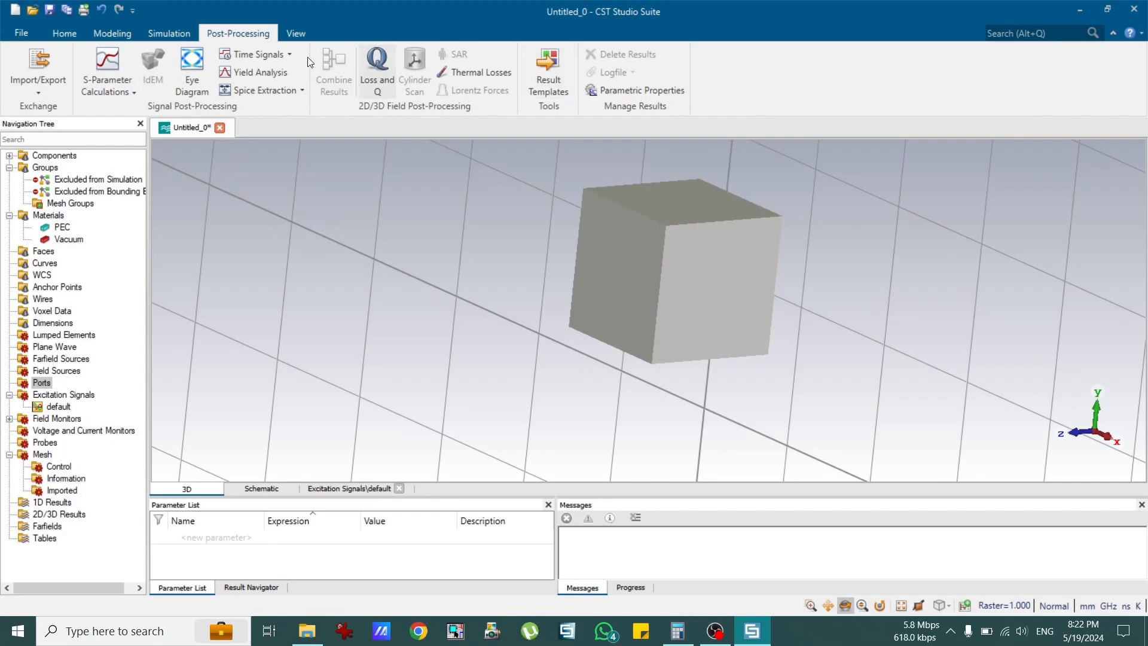
- Inspect the bounding box and working plane grid up close, and toggle the working plane display
click(306, 31)
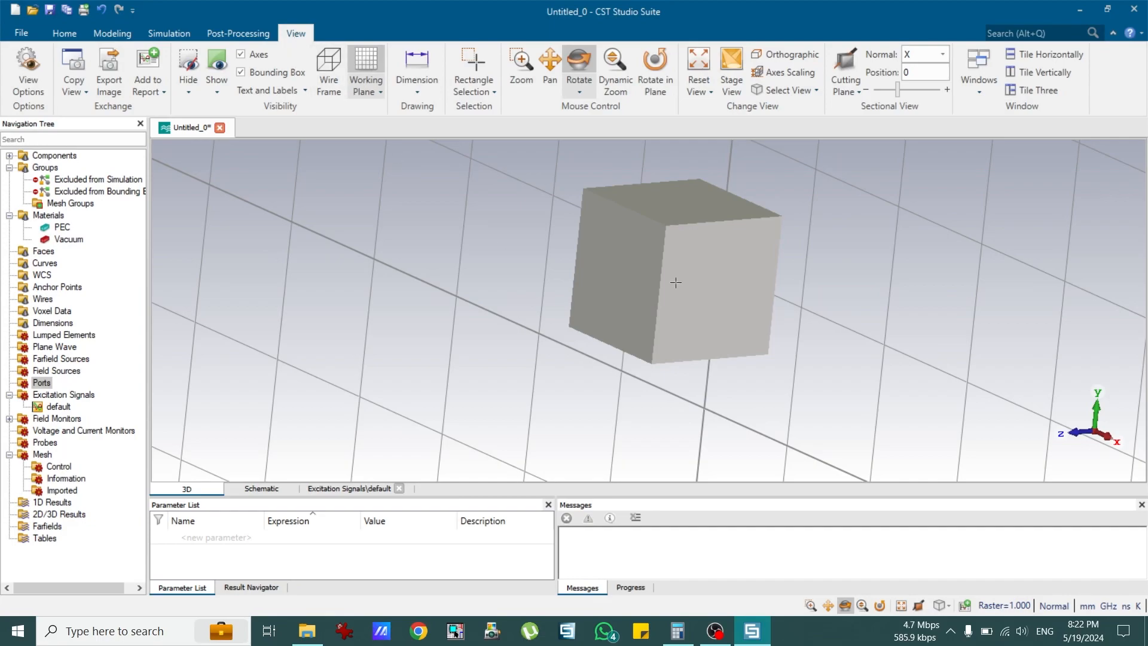
scroll(660, 293, down, 5)
scroll(599, 257, up, 5)
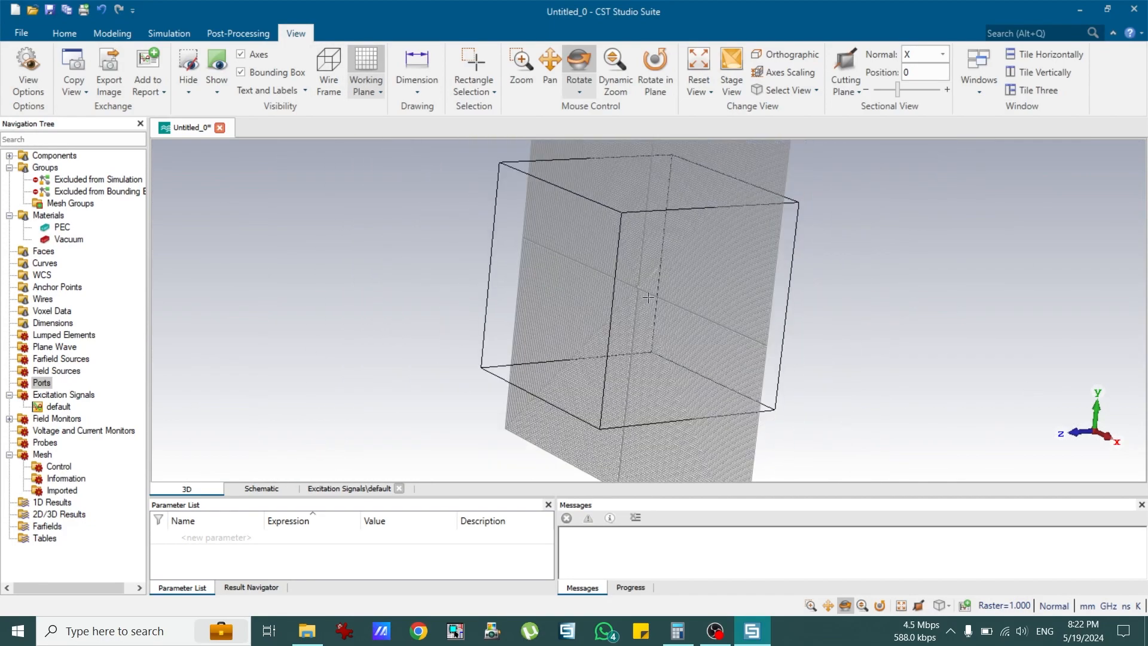
drag(600, 256, 604, 300)
scroll(661, 263, up, 3)
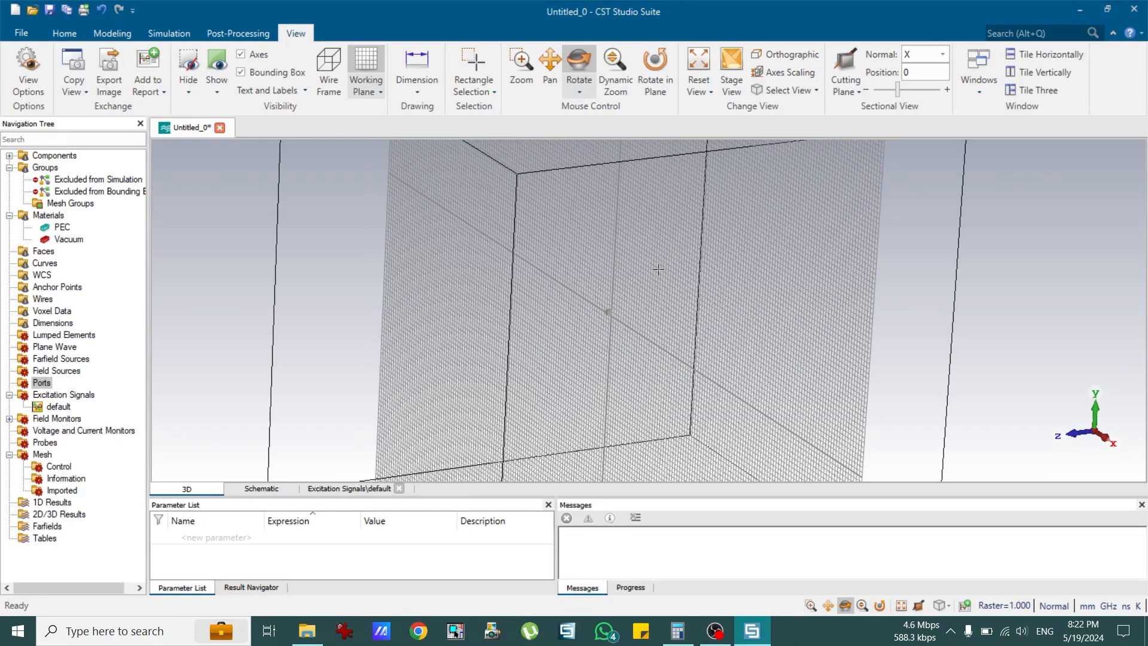
click(374, 59)
click(368, 63)
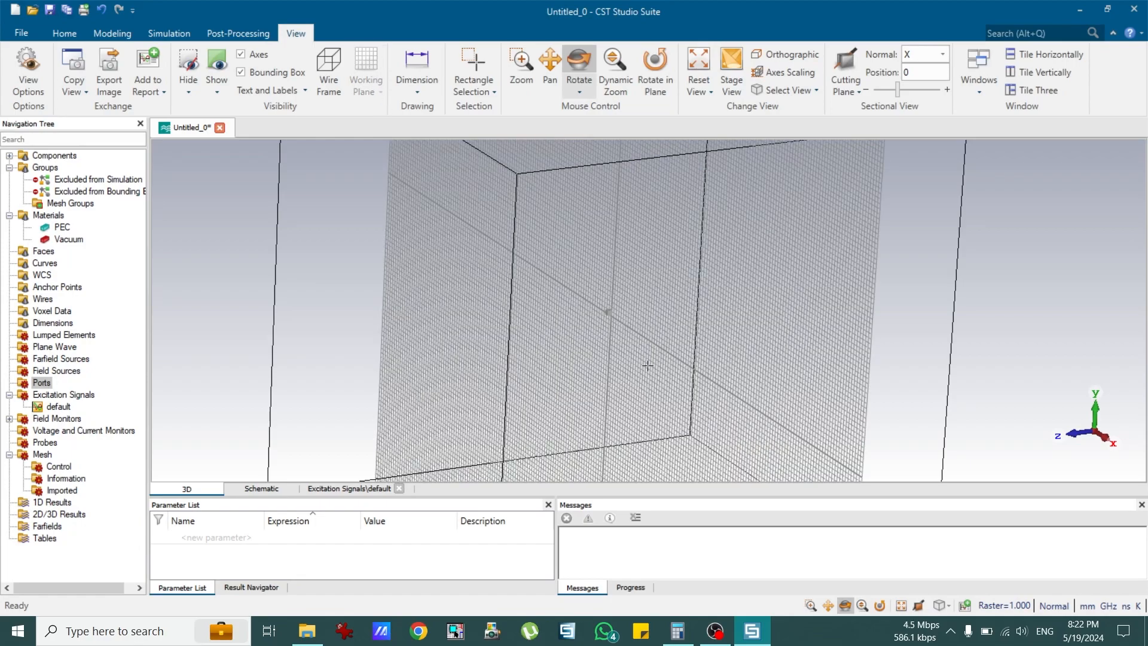
- Hide the working plane grid, and try toggling the wireframe display and the bounding box, leaving the bounding box shown
click(374, 54)
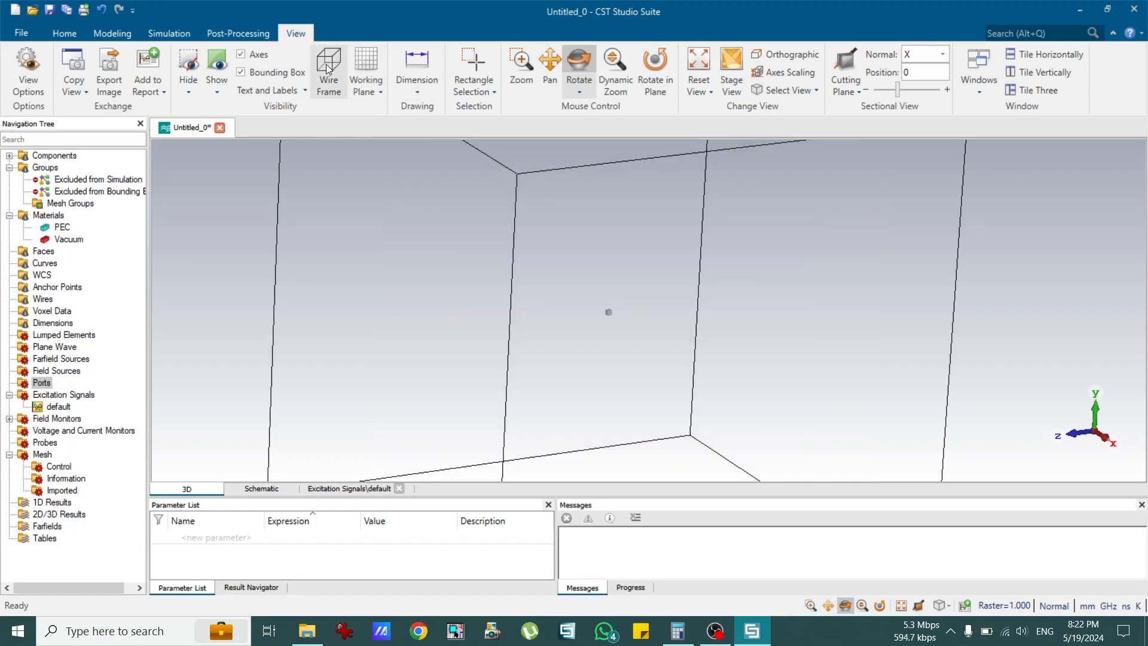
click(328, 65)
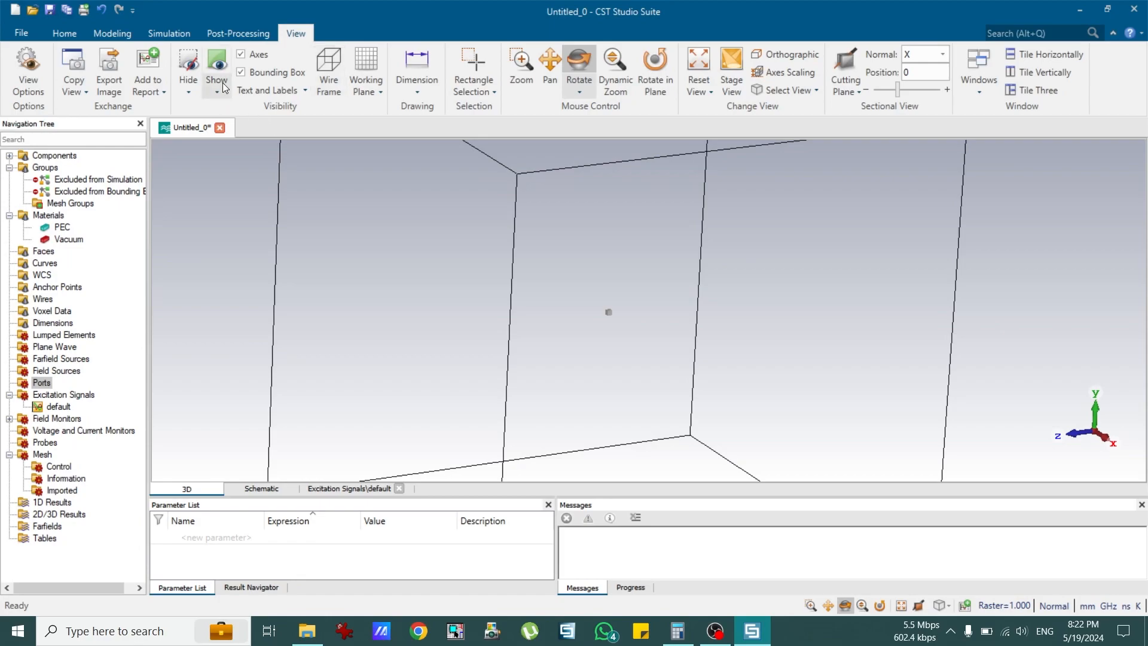
click(267, 75)
click(266, 75)
click(267, 75)
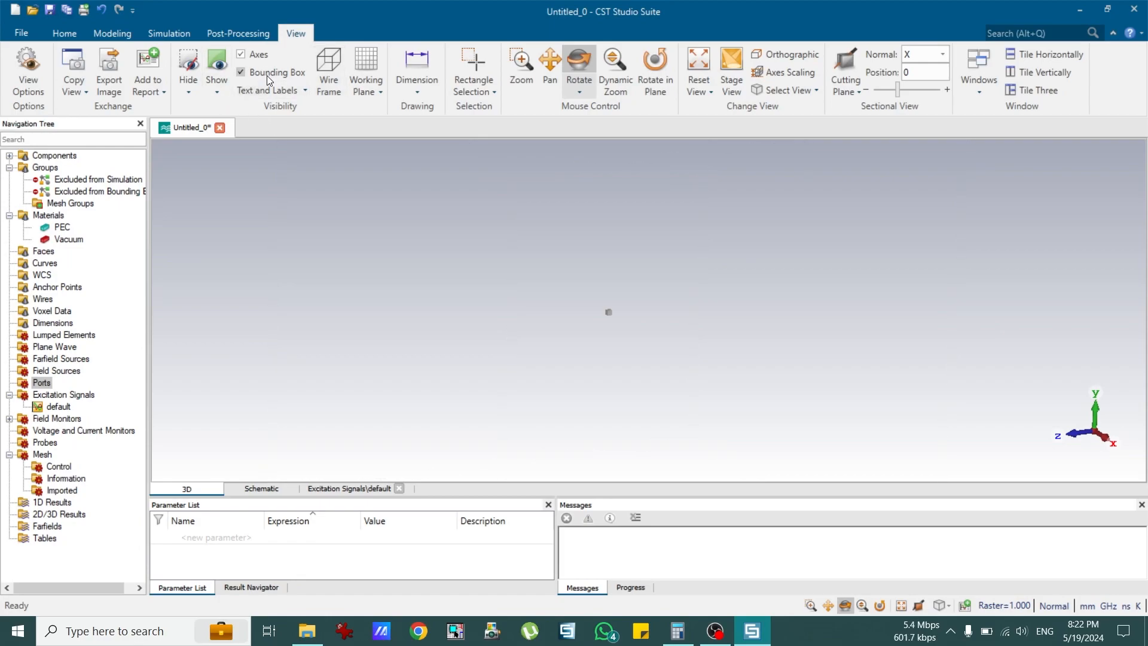
click(258, 72)
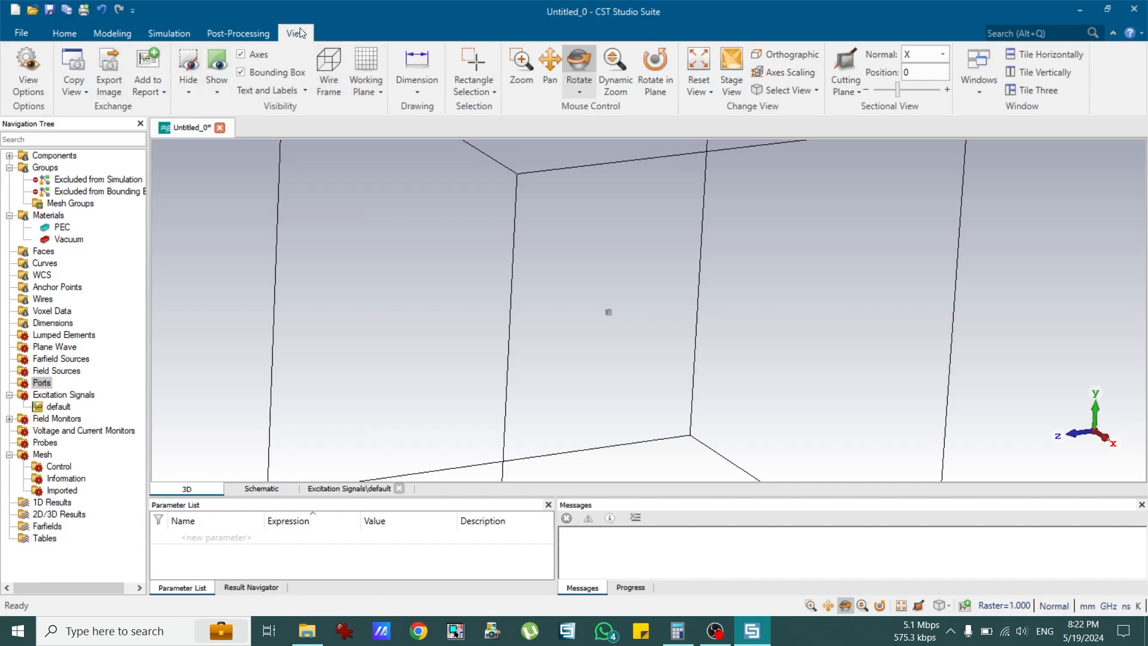
- Rotate the view inside the bounding box and zoom in closely on the small solid at its centre
drag(418, 376, 605, 358)
mouse_move(814, 347)
mouse_down()
mouse_move(715, 303)
mouse_move(763, 415)
mouse_move(464, 262)
mouse_move(378, 276)
mouse_move(505, 269)
mouse_move(673, 367)
mouse_move(733, 333)
mouse_move(779, 353)
mouse_up()
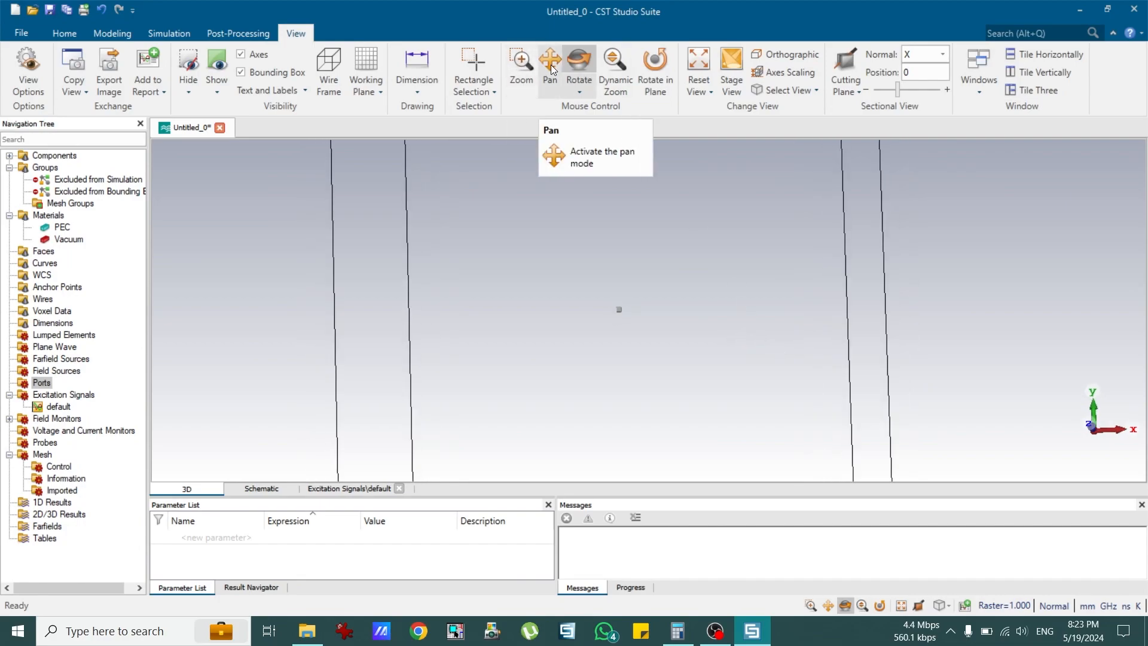
click(521, 66)
scroll(618, 310, down, 10)
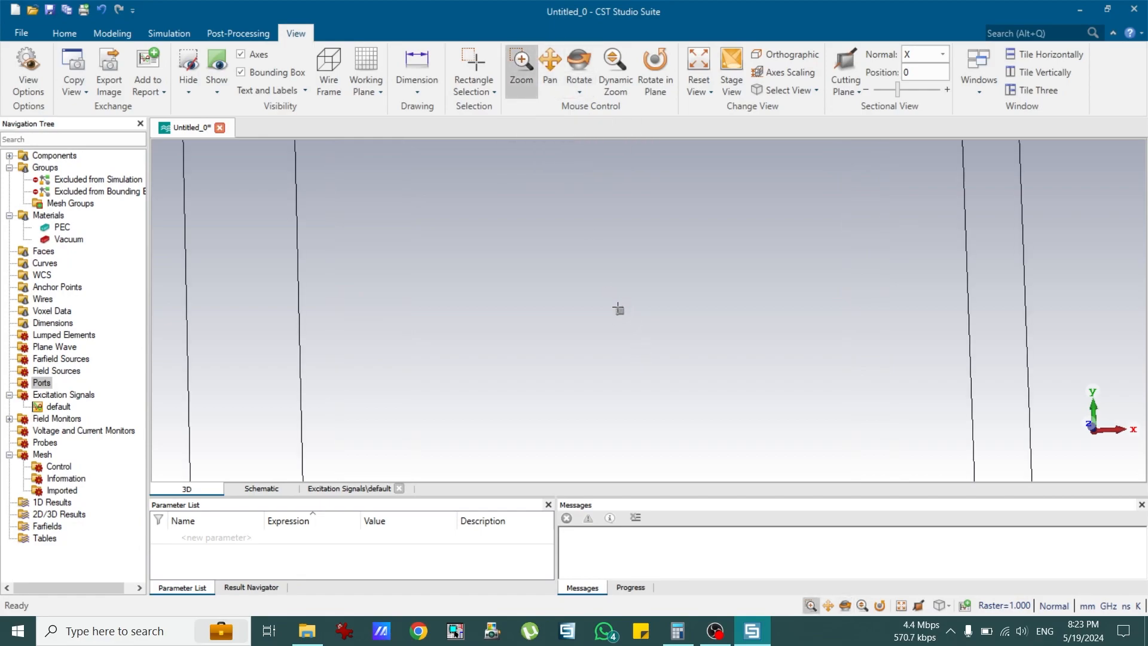
drag(619, 232, 703, 345)
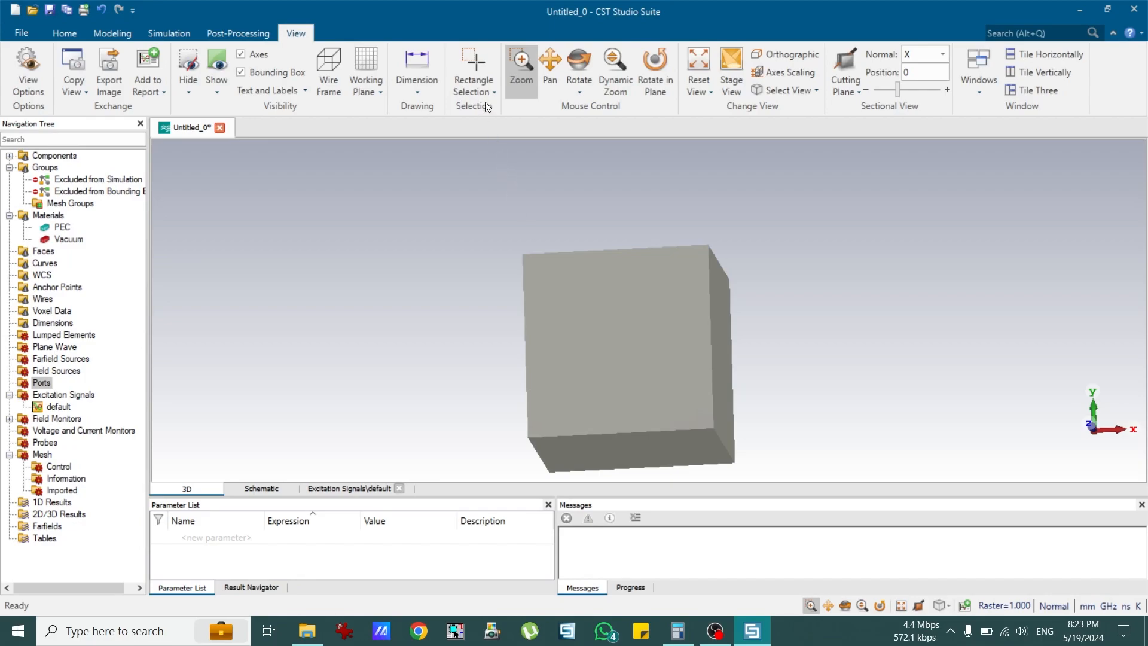
- Try the Pan and Rotate view modes on the solid, inspecting it from several sides and at different zoom levels
click(549, 74)
drag(589, 344, 540, 323)
click(584, 84)
drag(687, 233, 612, 374)
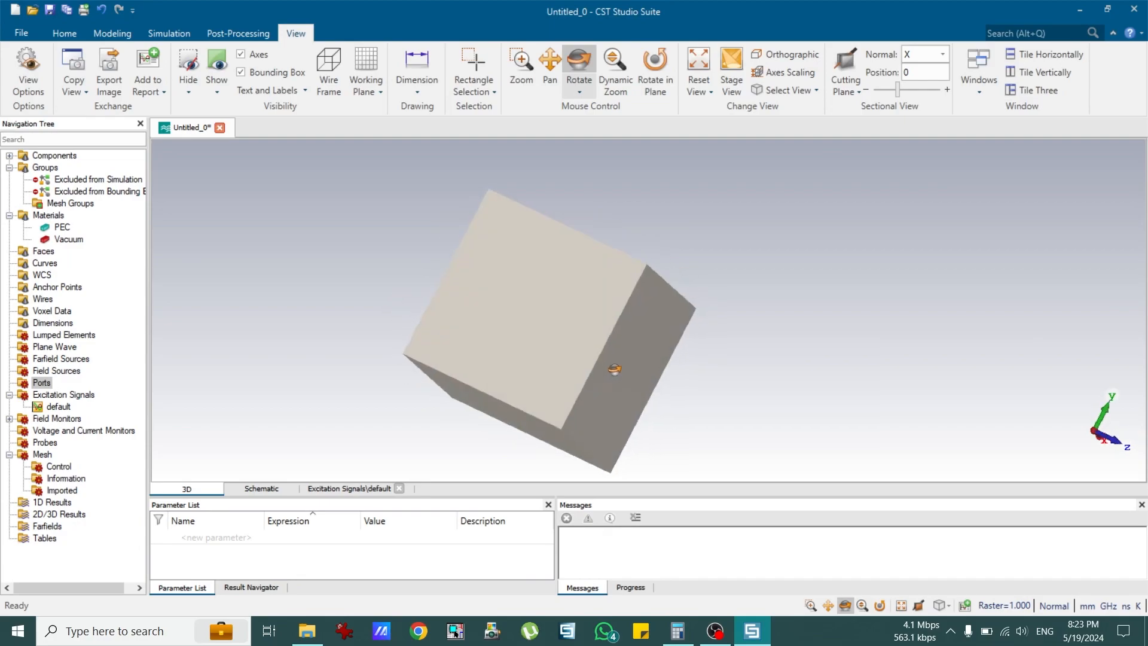
drag(694, 358, 298, 260)
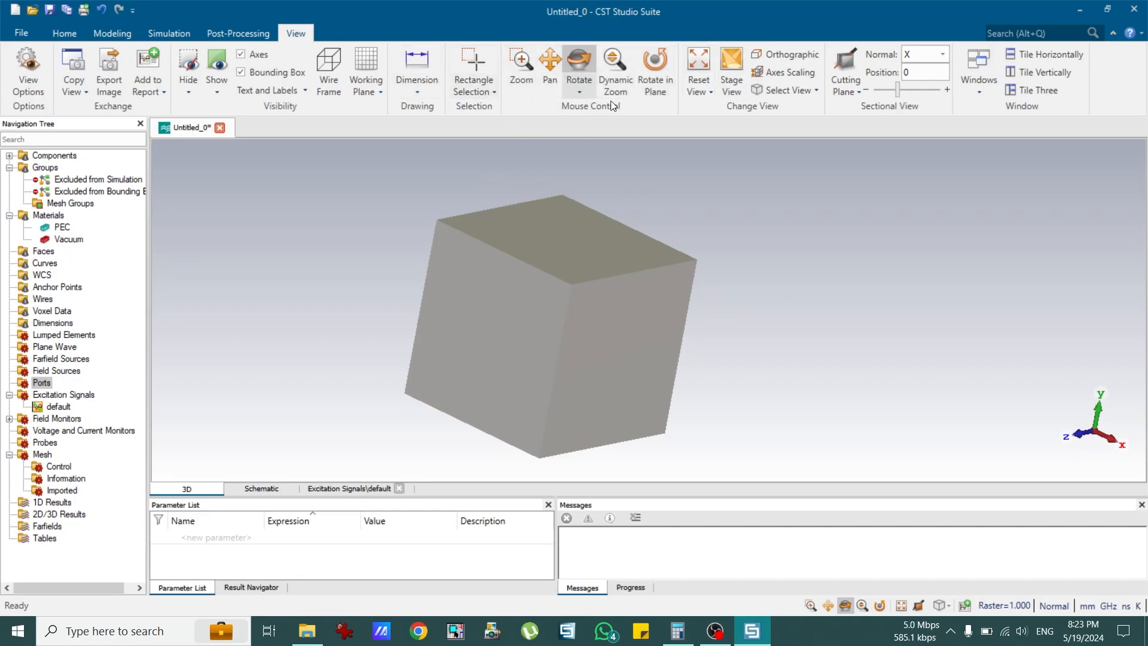
drag(676, 294, 376, 208)
mouse_move(678, 356)
mouse_down()
mouse_move(607, 289)
mouse_move(617, 256)
mouse_move(621, 289)
mouse_move(517, 311)
mouse_move(549, 326)
mouse_up()
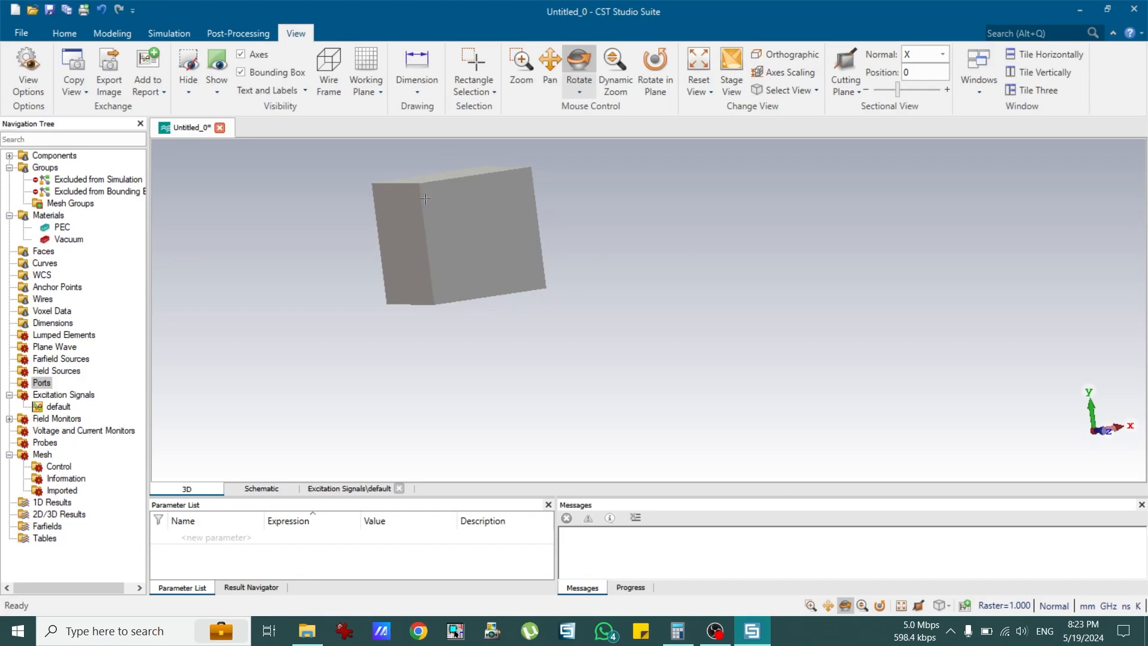
scroll(393, 156, down, 3)
scroll(364, 143, up, 3)
scroll(364, 143, up, 2)
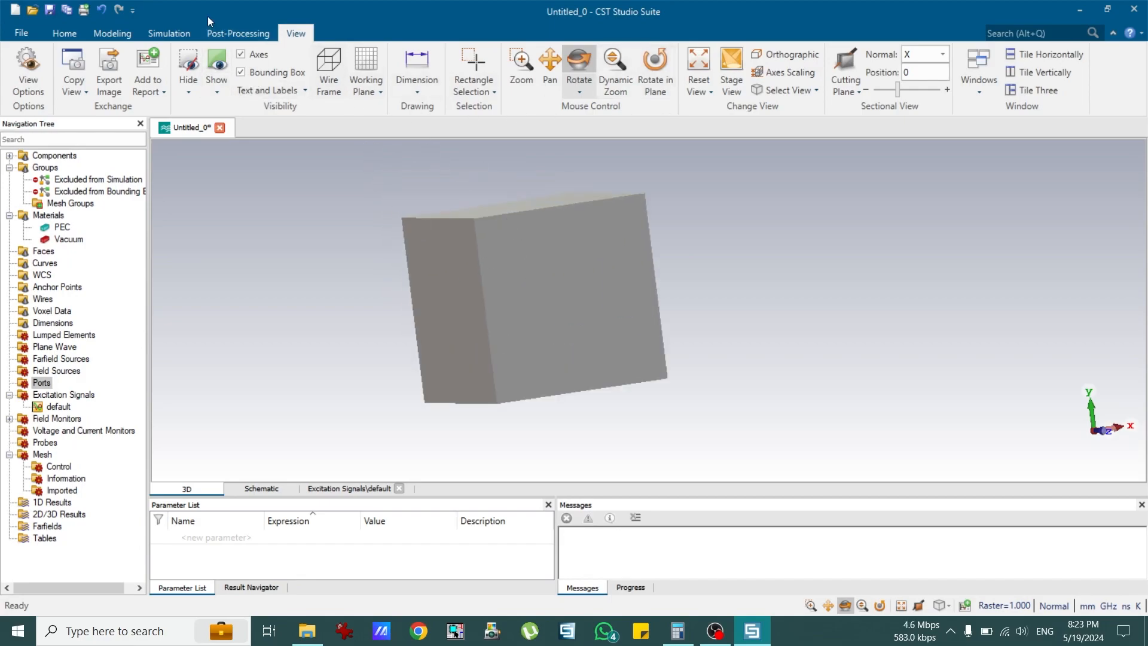
- Review the post-processing, simulation, modeling and general project tool sets without running any command
click(250, 32)
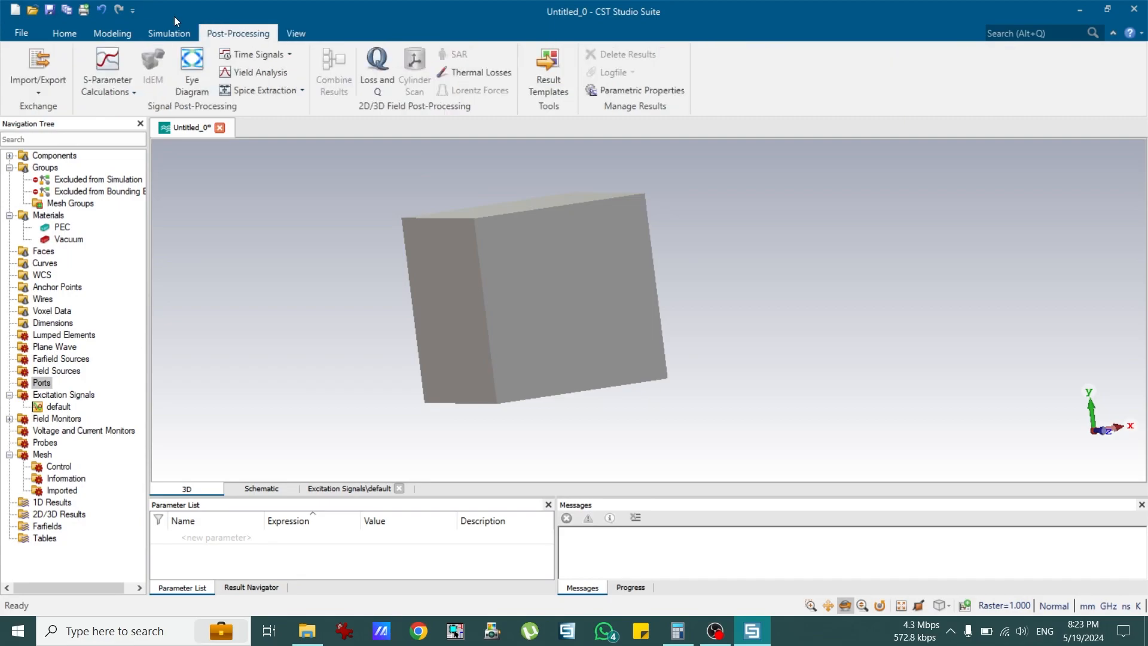
click(170, 33)
click(113, 32)
click(69, 32)
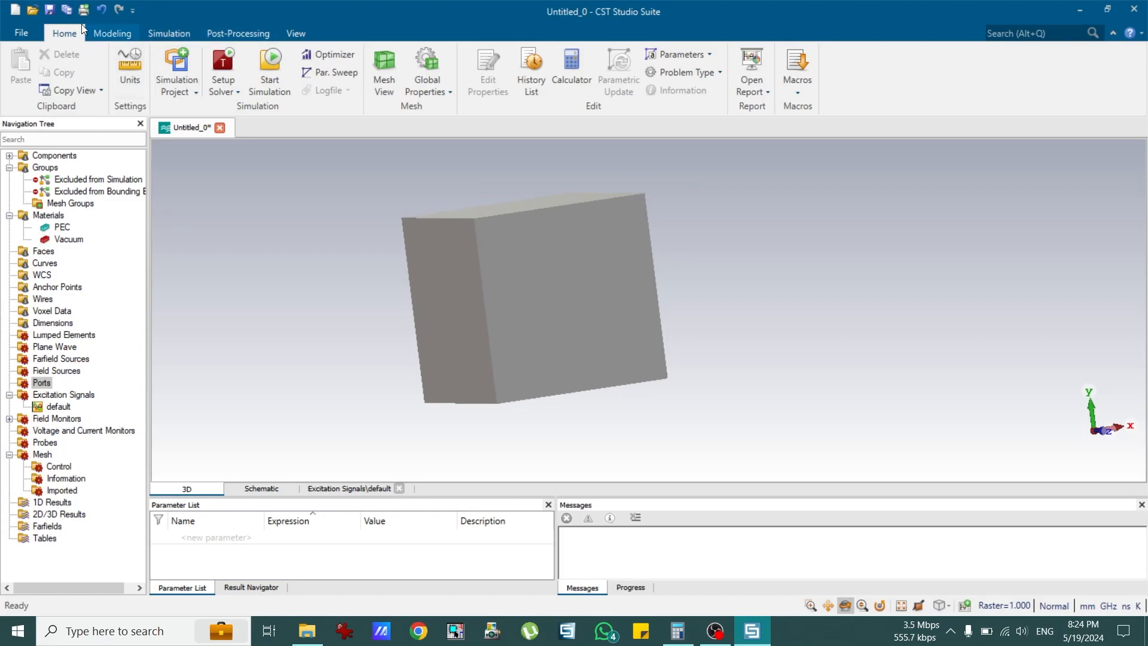
click(110, 34)
click(158, 35)
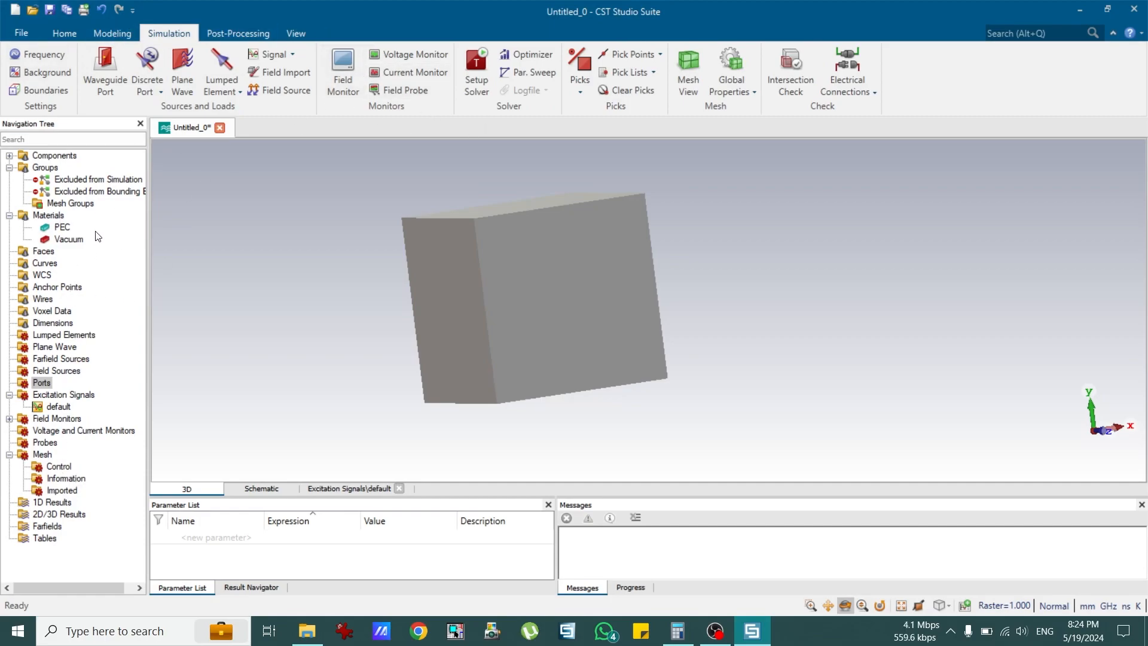
click(57, 34)
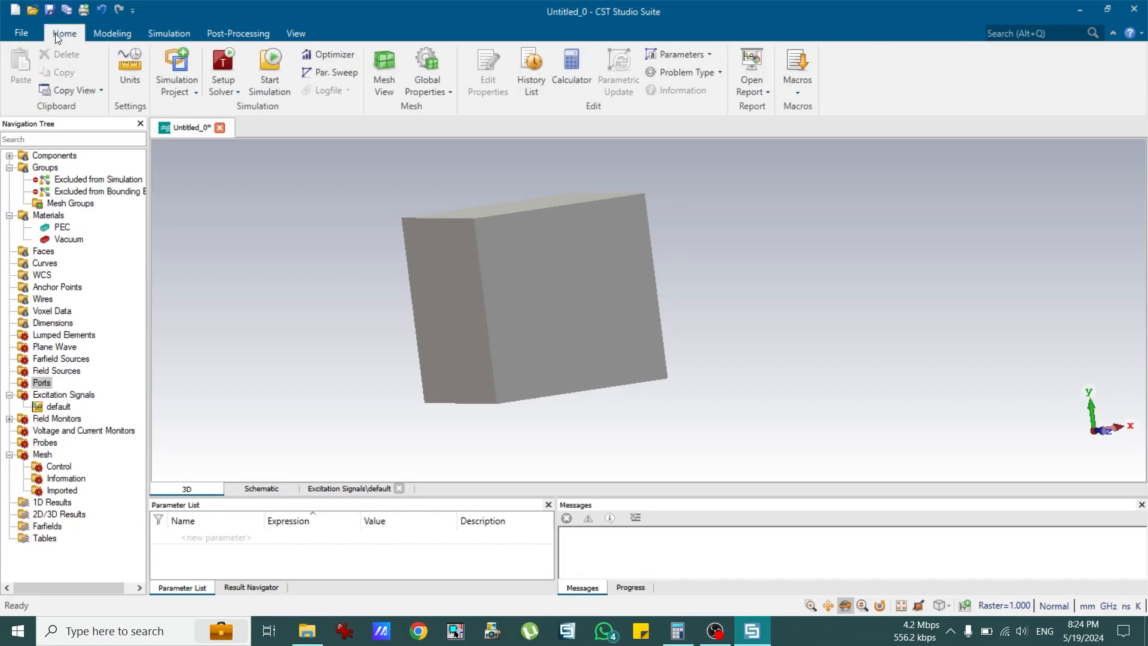
click(111, 34)
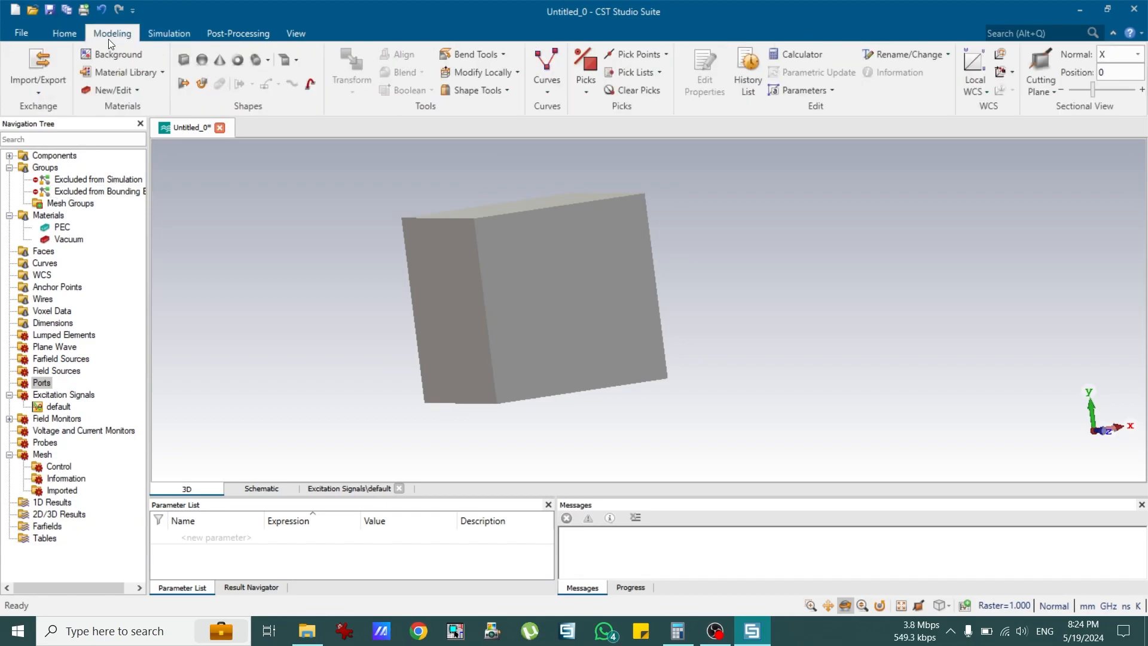